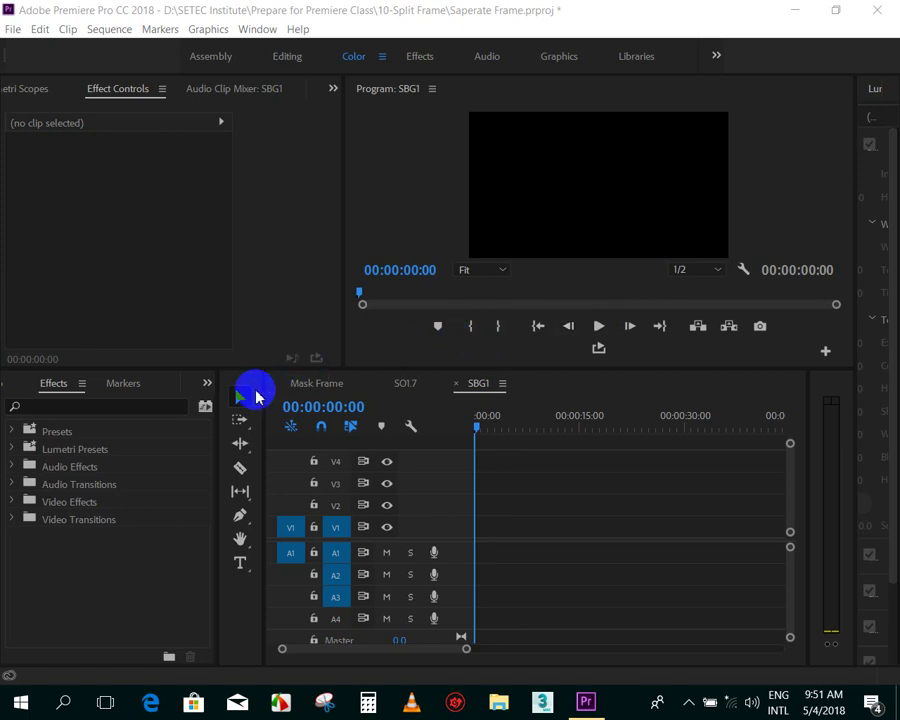
- Show the Project panel and place Stand Shot.mpg on V1 of the SBG1 sequence
click(207, 383)
click(221, 404)
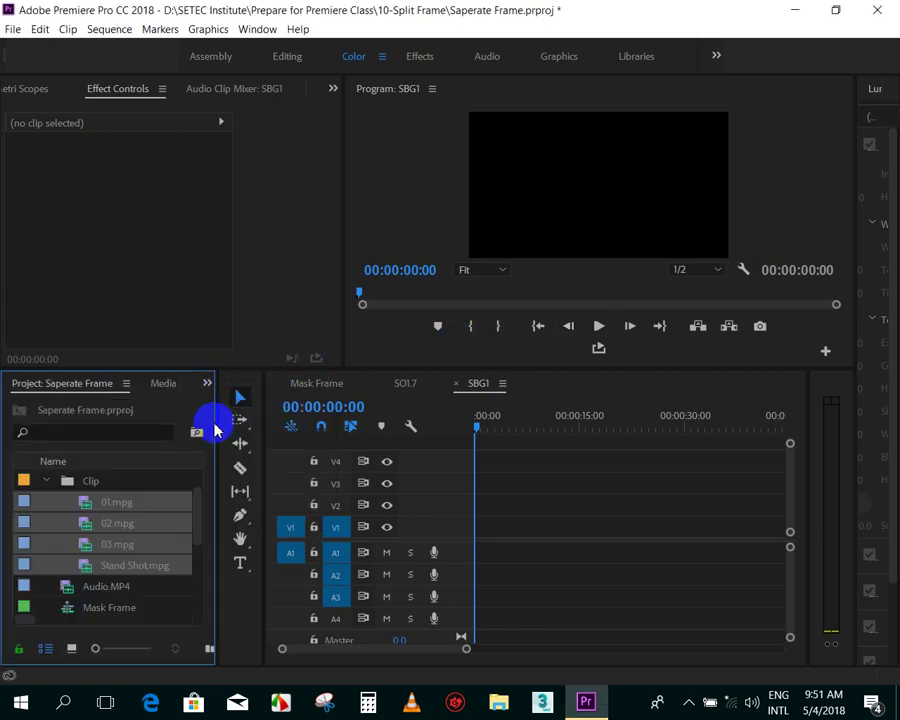
drag(216, 423, 300, 422)
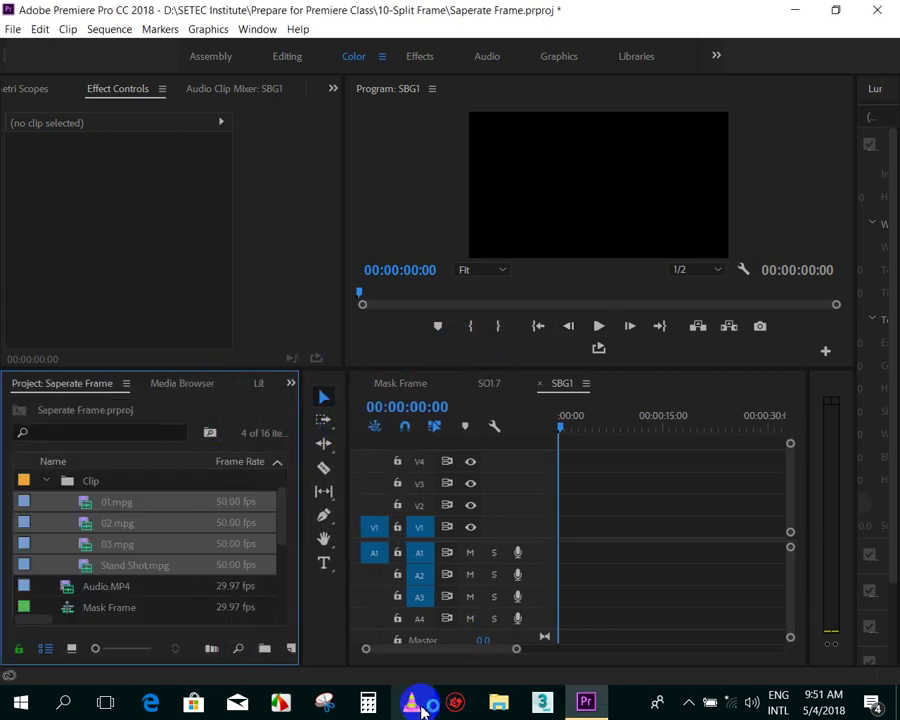
click(124, 566)
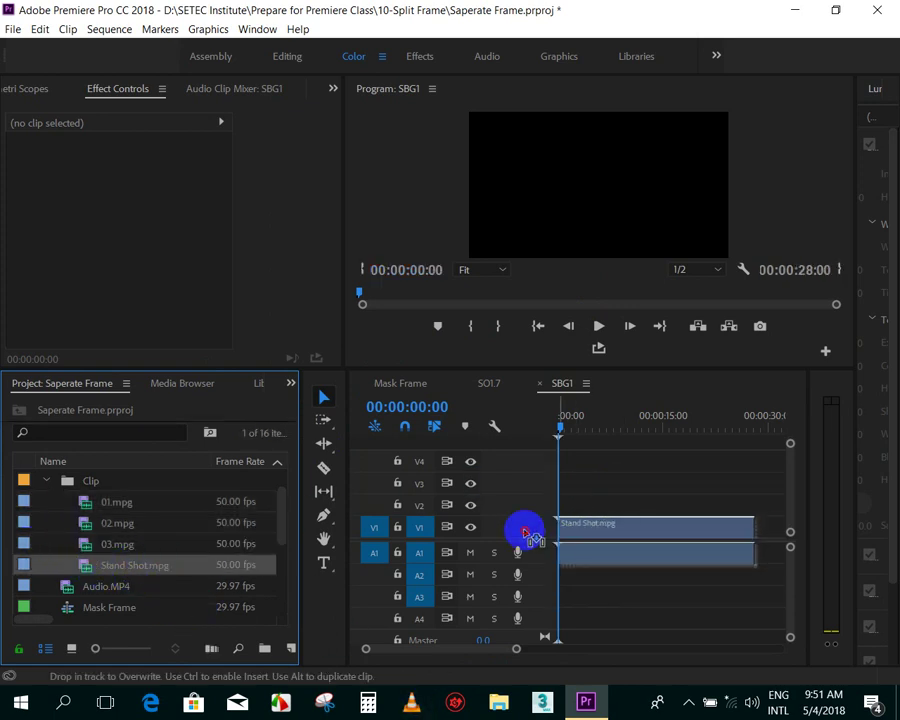
drag(88, 570, 524, 530)
mouse_move(566, 424)
mouse_down()
mouse_move(660, 430)
mouse_move(576, 461)
mouse_up()
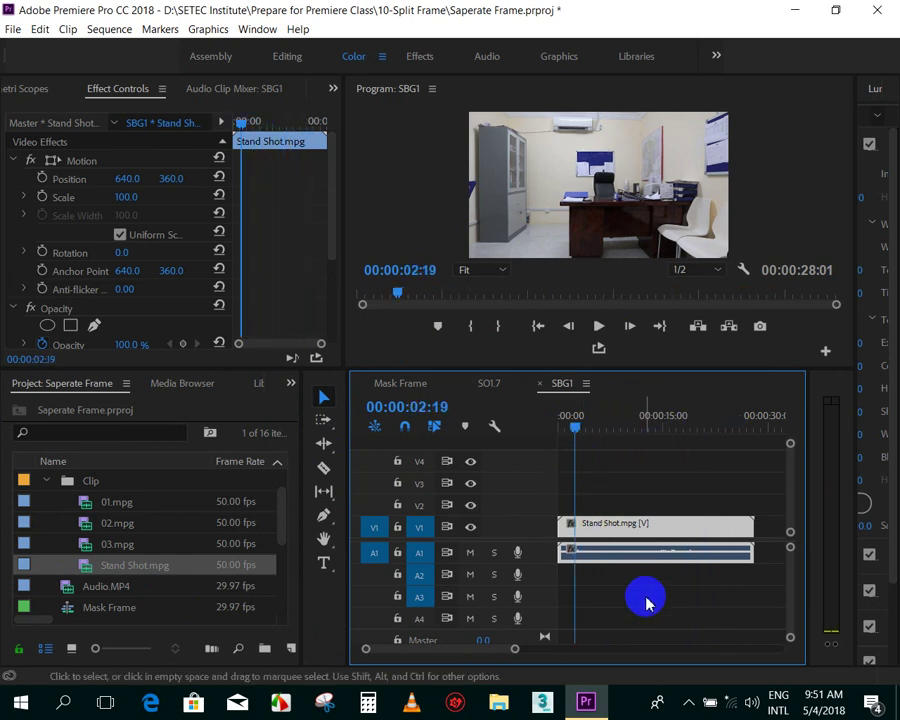
- Unlink Stand Shot.mpg and delete its audio, keeping only the video clip
drag(648, 586, 630, 567)
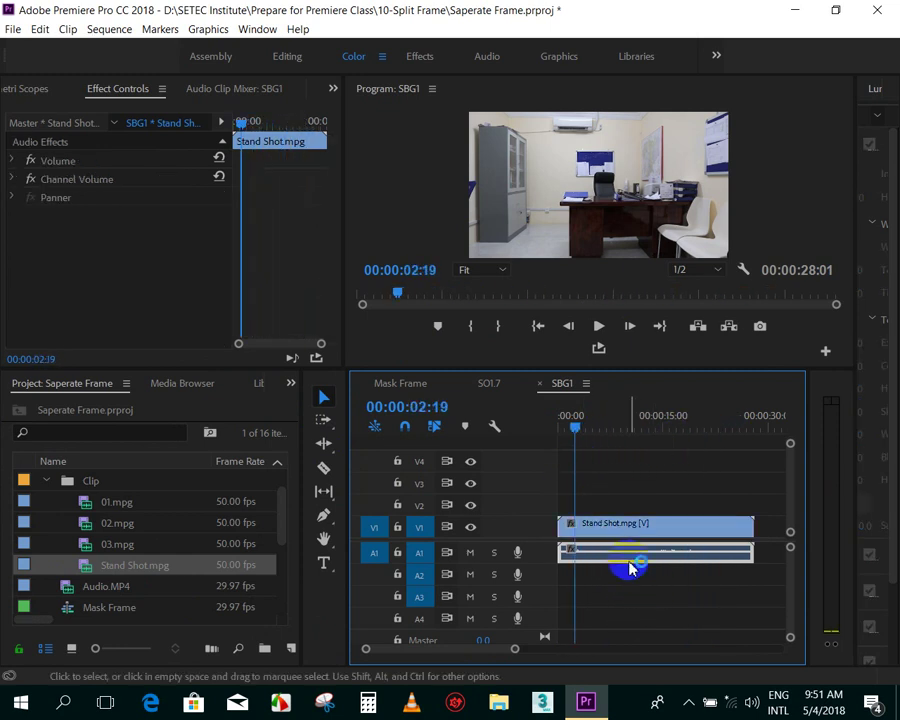
key(Delete)
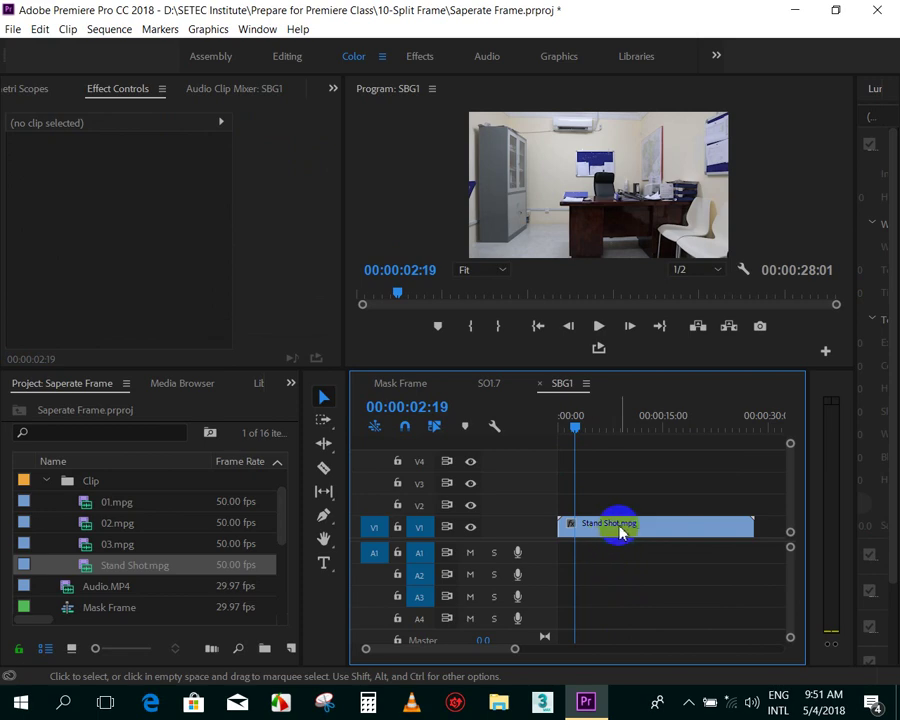
key(ctrl+z)
right_click(606, 524)
click(648, 272)
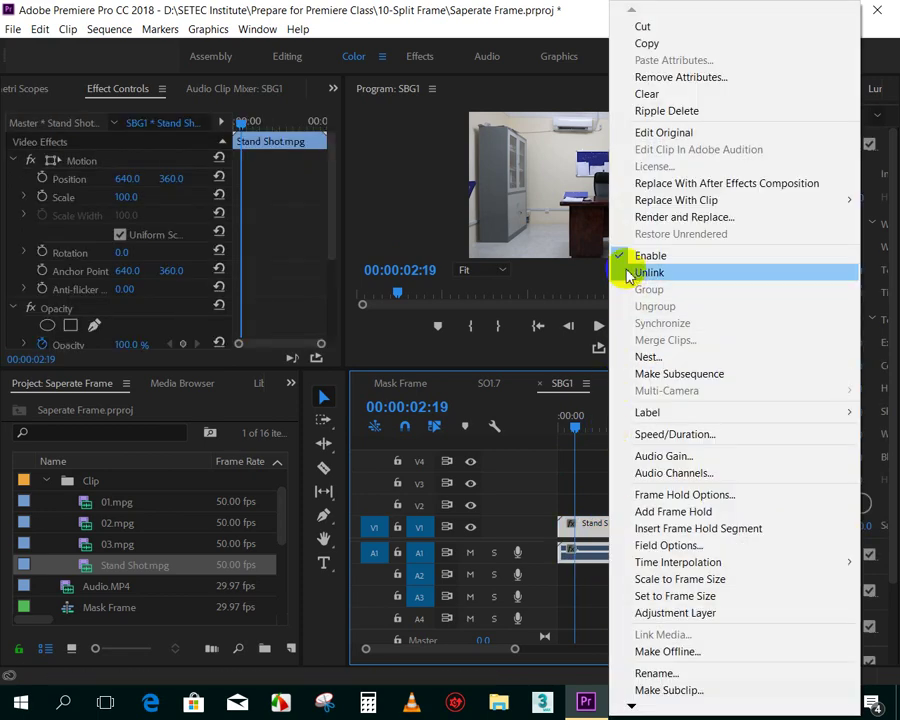
click(600, 551)
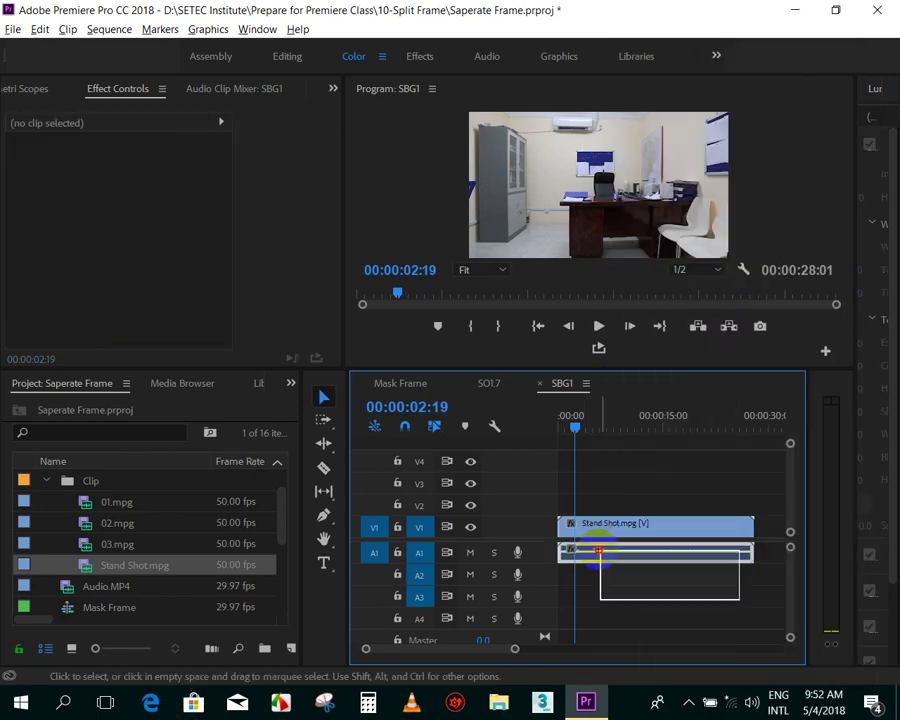
key(Delete)
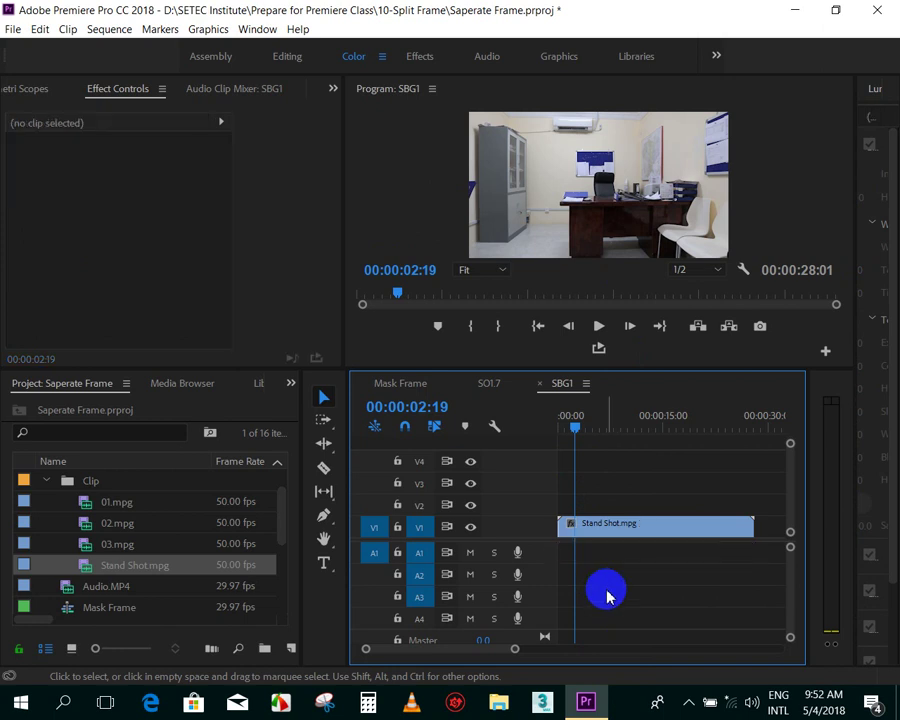
click(525, 425)
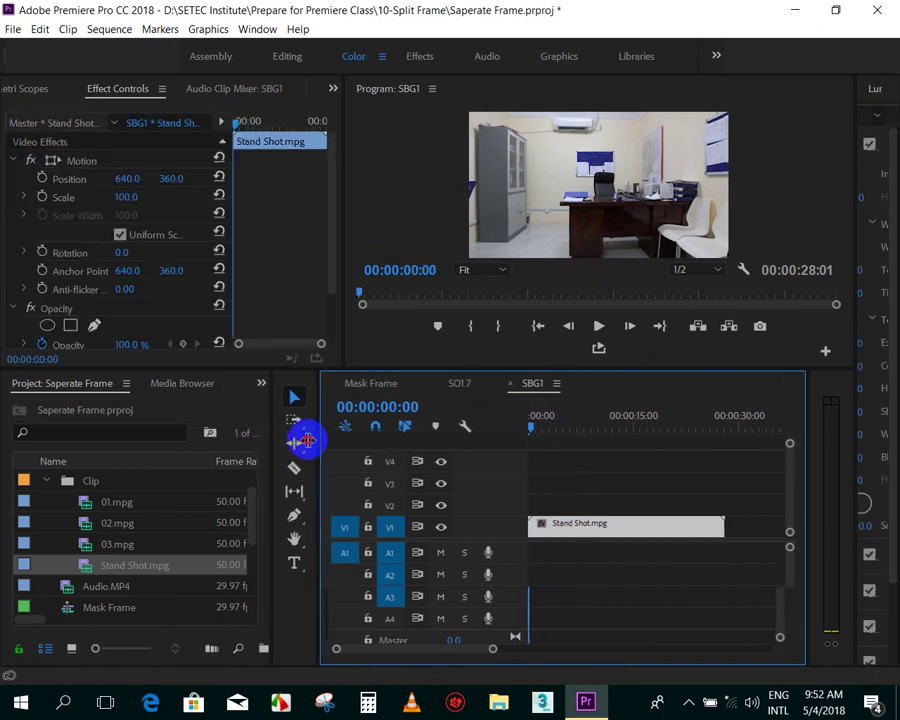
- Add 01.mpg on V2 above Stand Shot.mpg and delete its audio
drag(348, 446, 280, 442)
drag(90, 508, 507, 511)
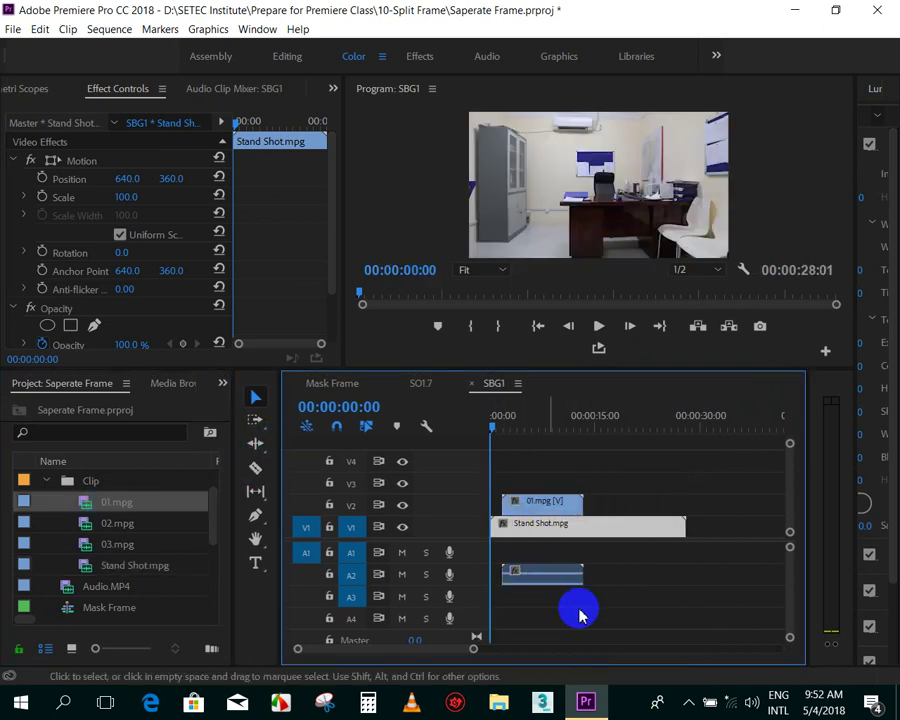
drag(652, 622, 565, 578)
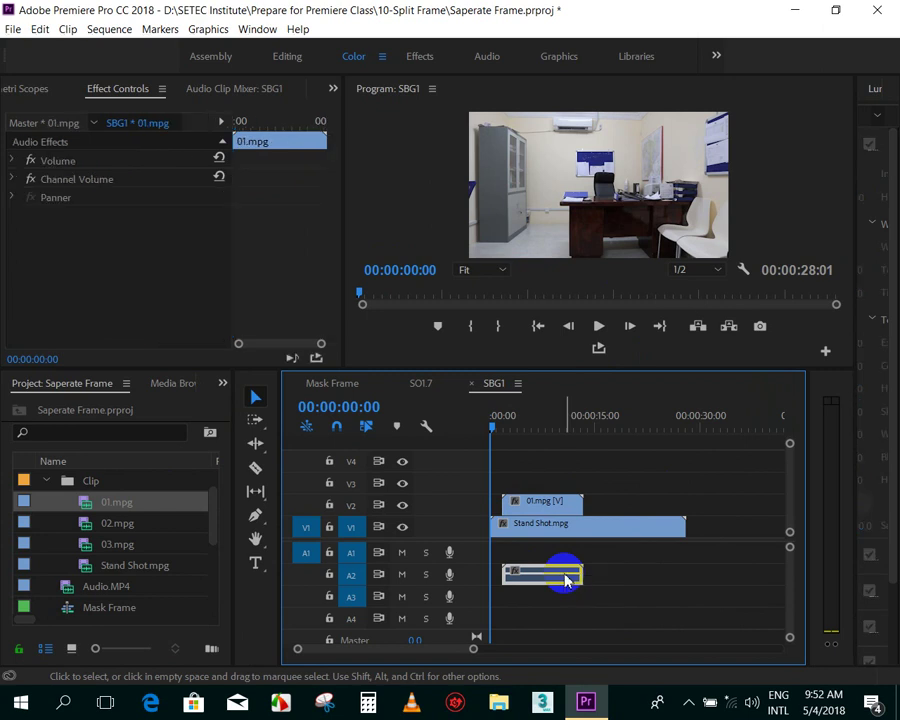
key(Delete)
- Zoom the timeline, scrub between 00:00:02:19 and 00:00:01:39, and select 01.mpg
key(=)
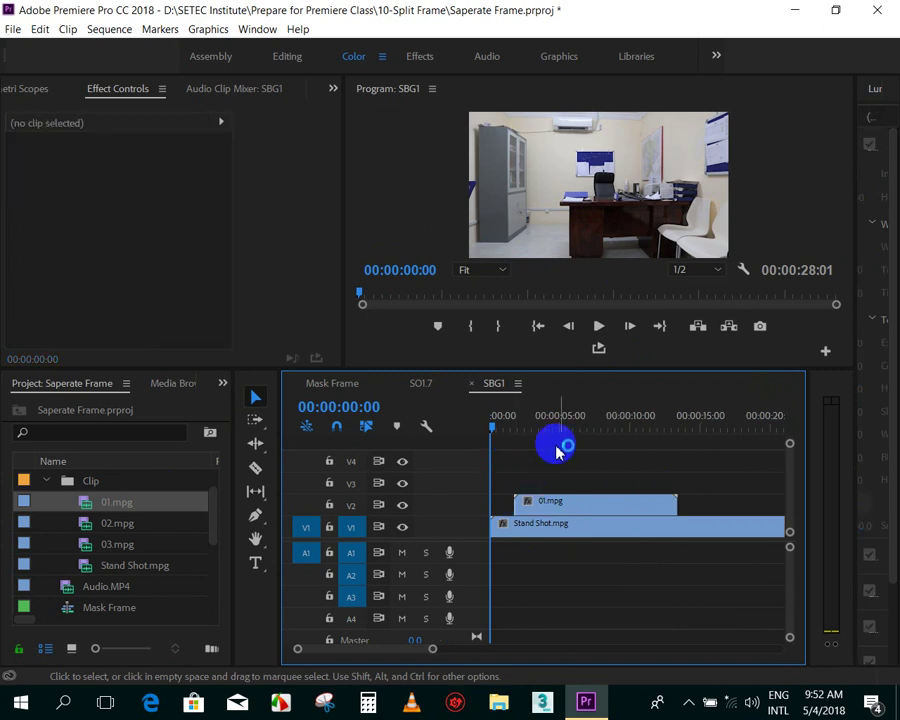
key(=)
drag(496, 431, 532, 440)
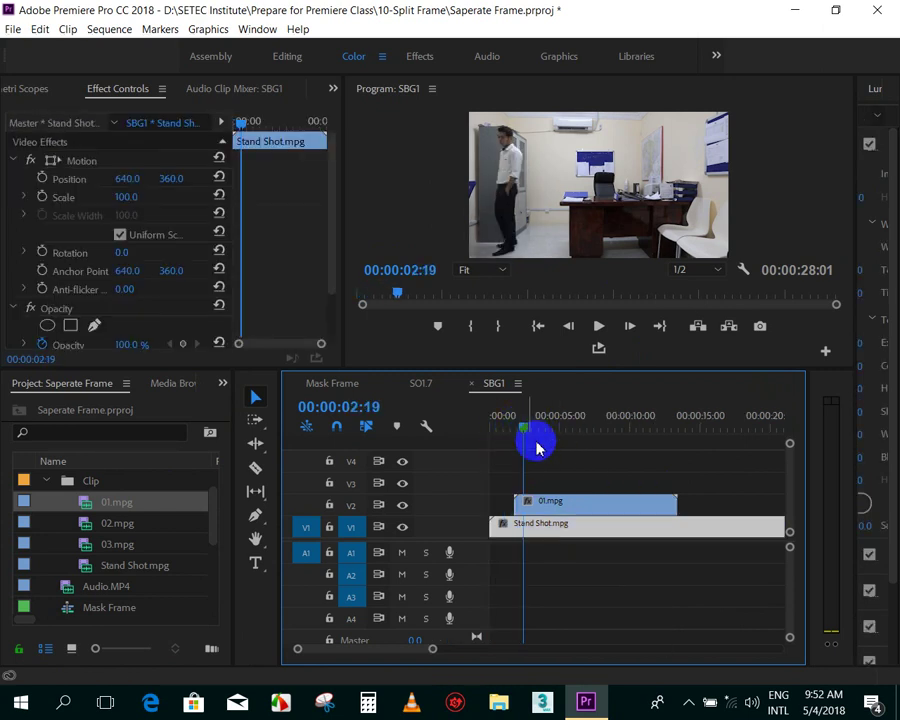
key(=)
drag(621, 418, 590, 420)
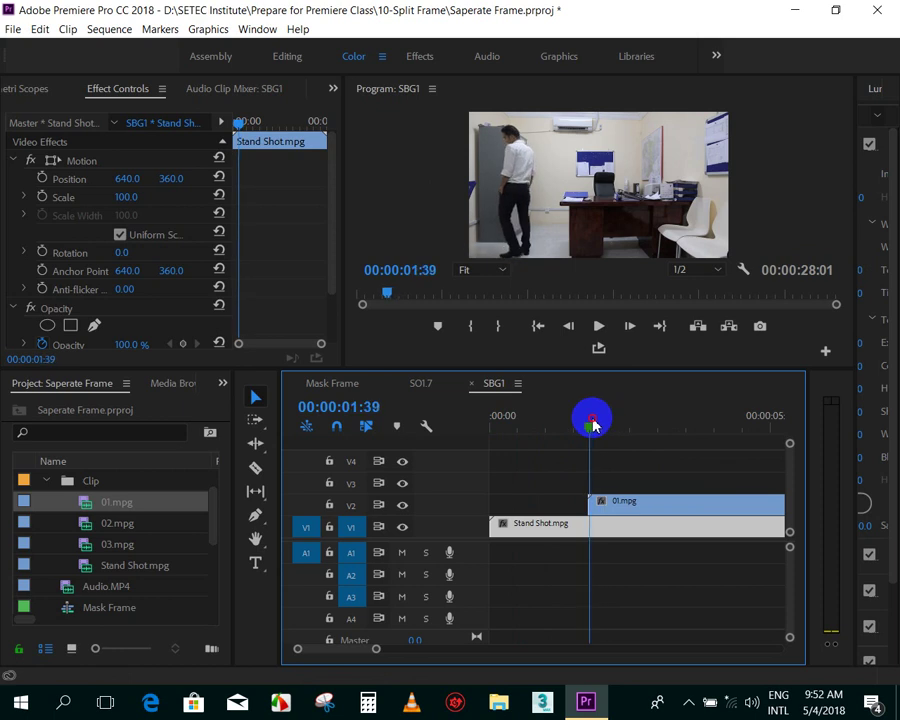
click(627, 512)
key(minus)
key(minus)
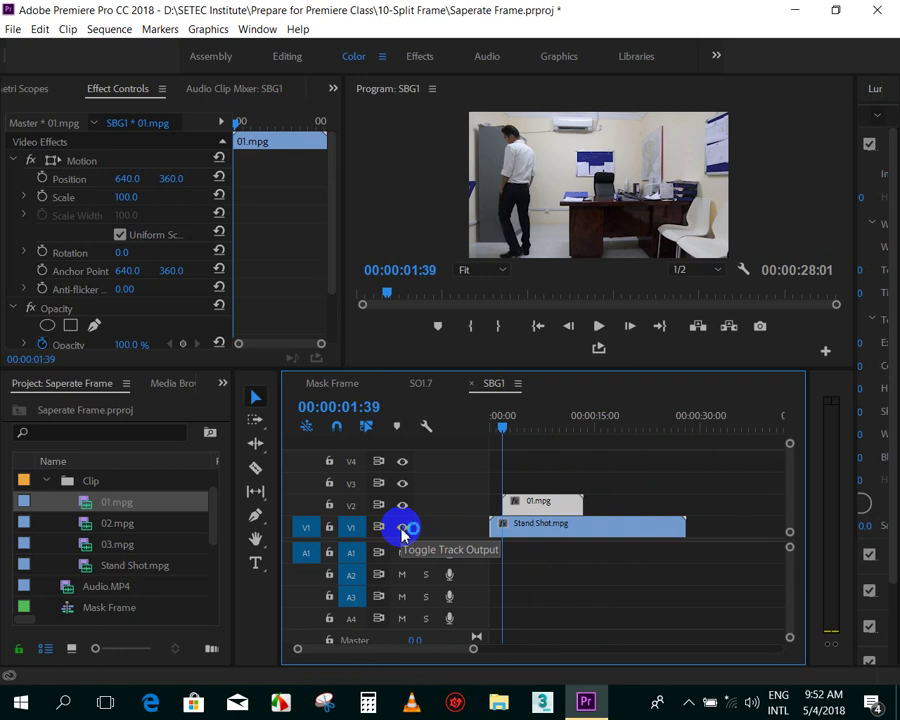
- Hide the Stand Shot track output and zoom in on 01.mpg in the timeline
click(403, 530)
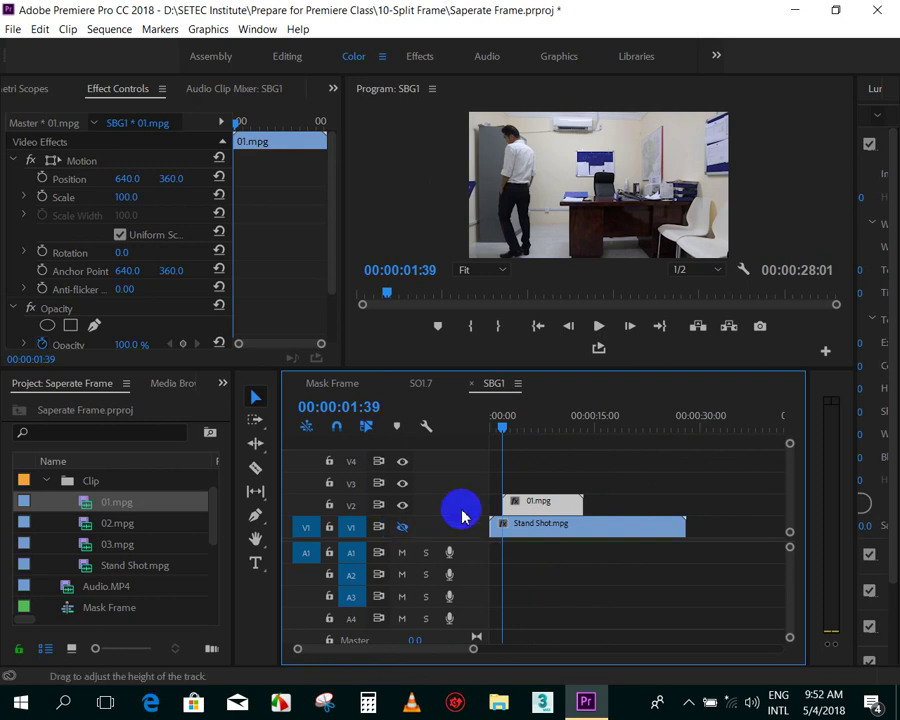
key(equal)
key(equal)
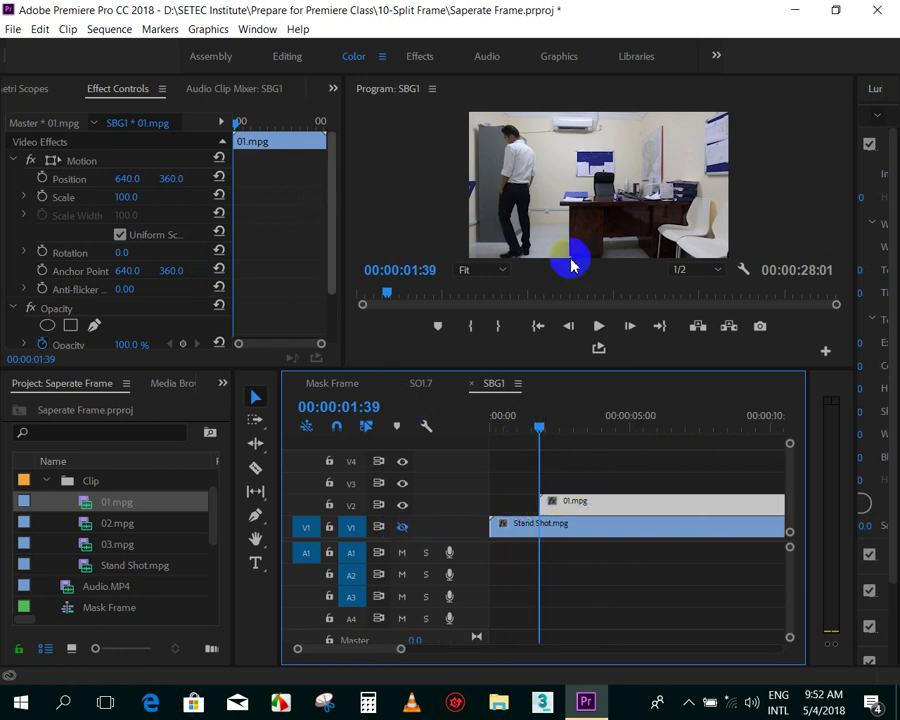
drag(541, 425, 569, 427)
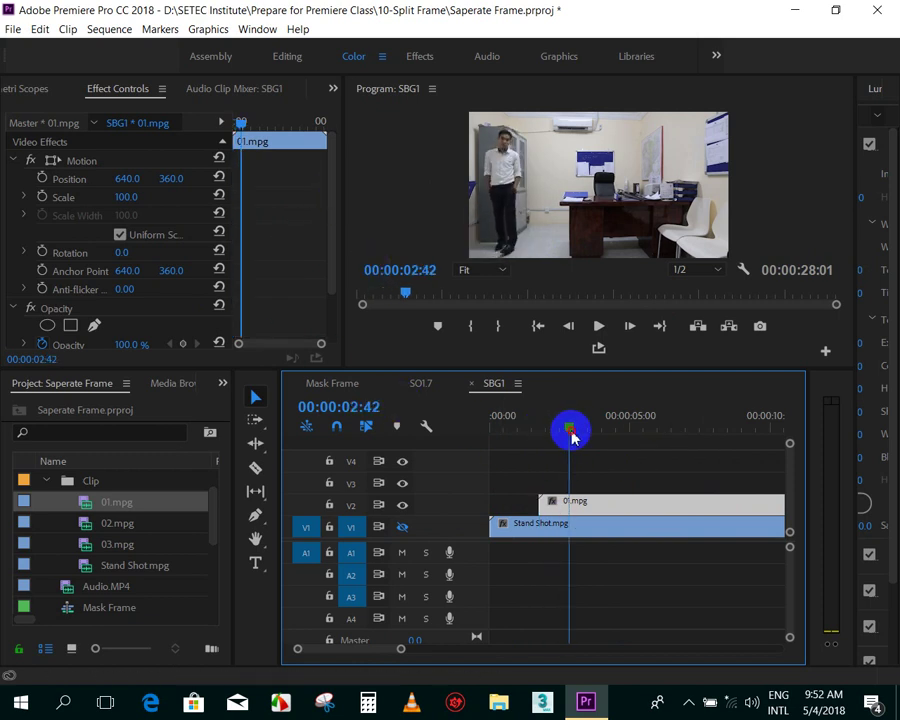
mouse_move(335, 180)
mouse_down()
mouse_move(329, 203)
mouse_move(261, 265)
mouse_up()
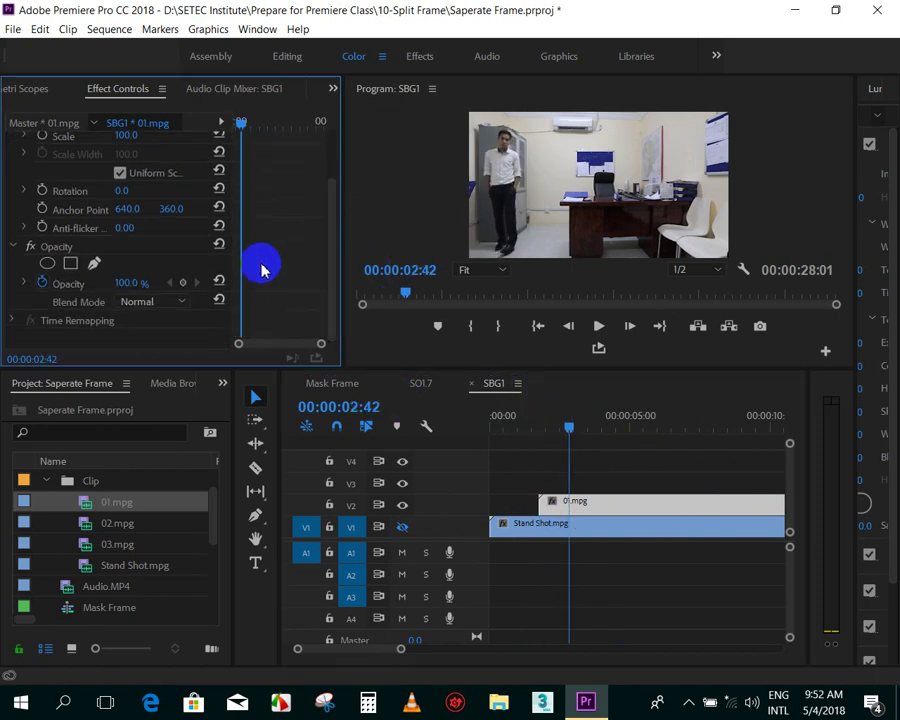
- Draw a closed Pen opacity mask on 01.mpg around the left strip with the man
click(94, 263)
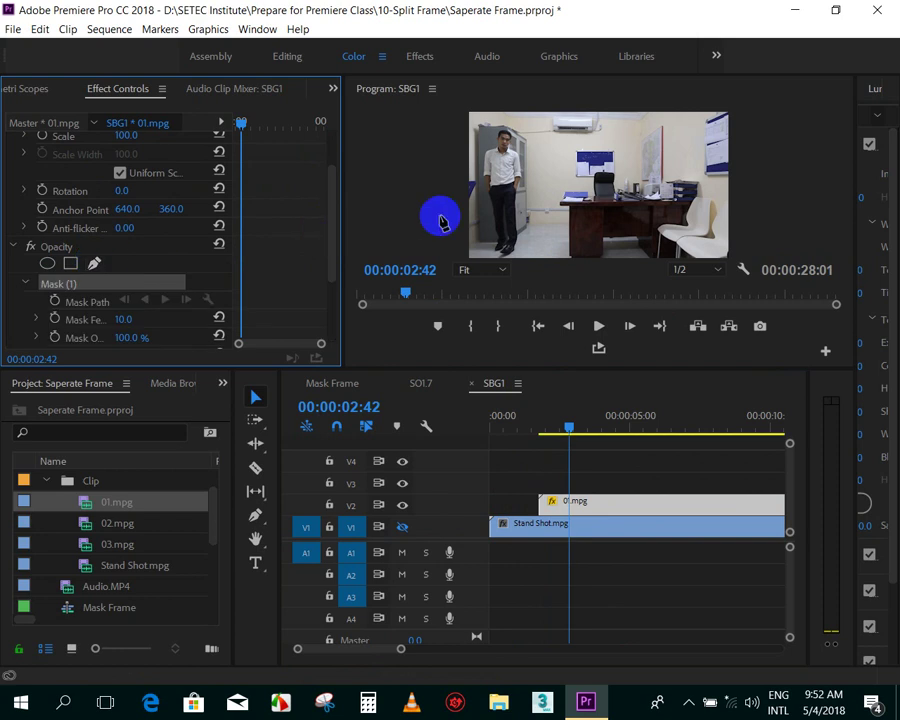
click(529, 114)
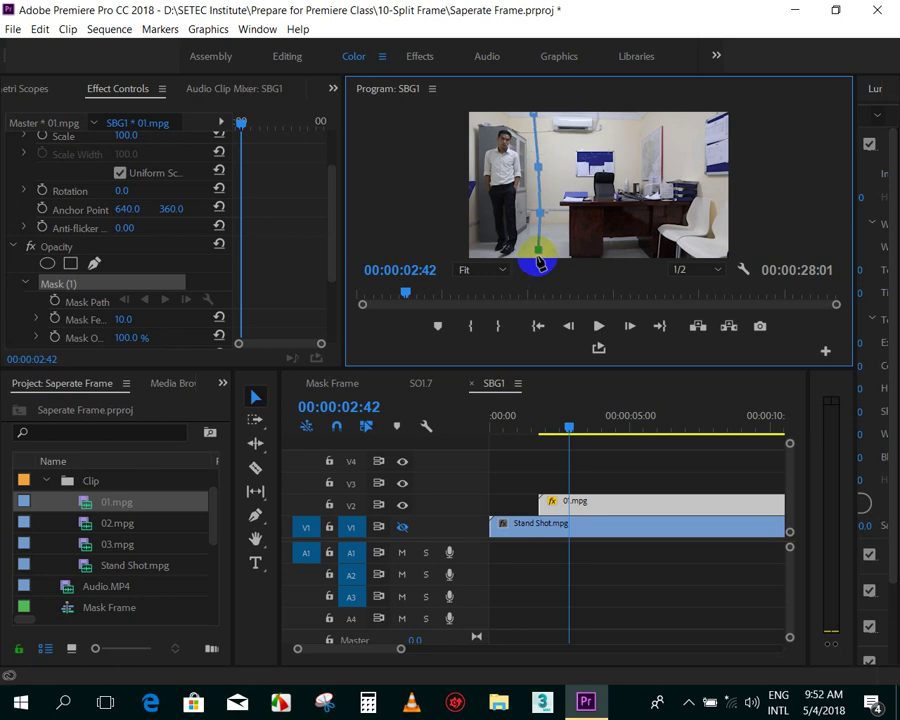
click(560, 247)
click(540, 251)
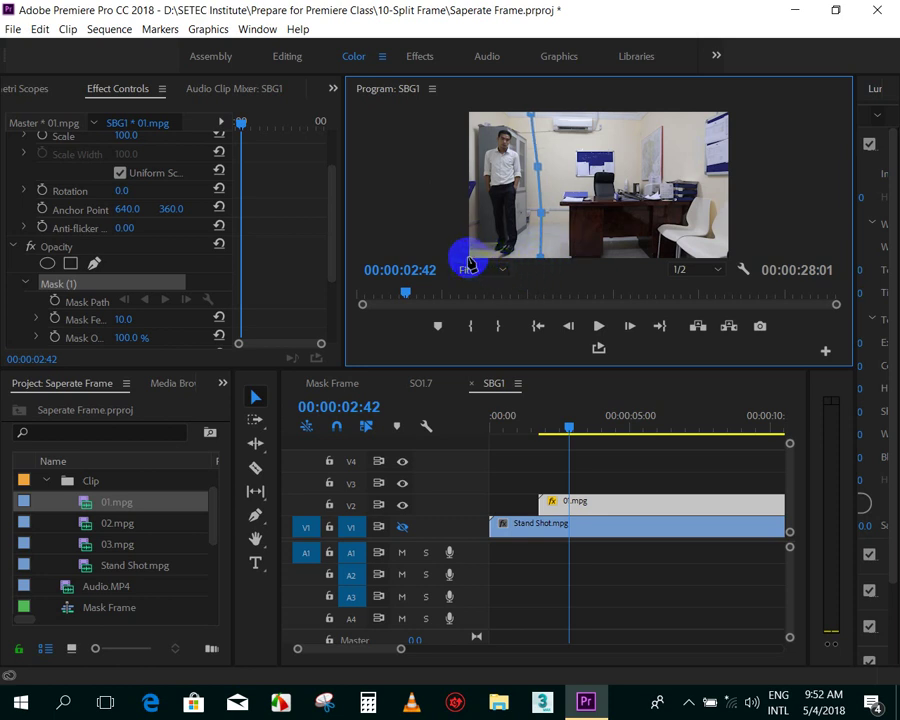
click(532, 116)
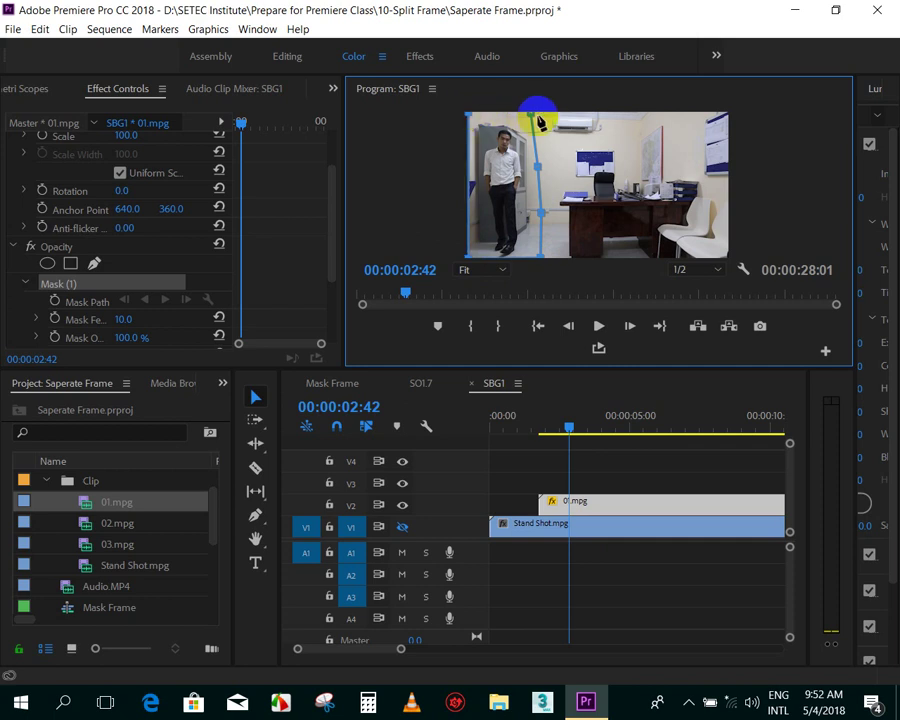
click(532, 117)
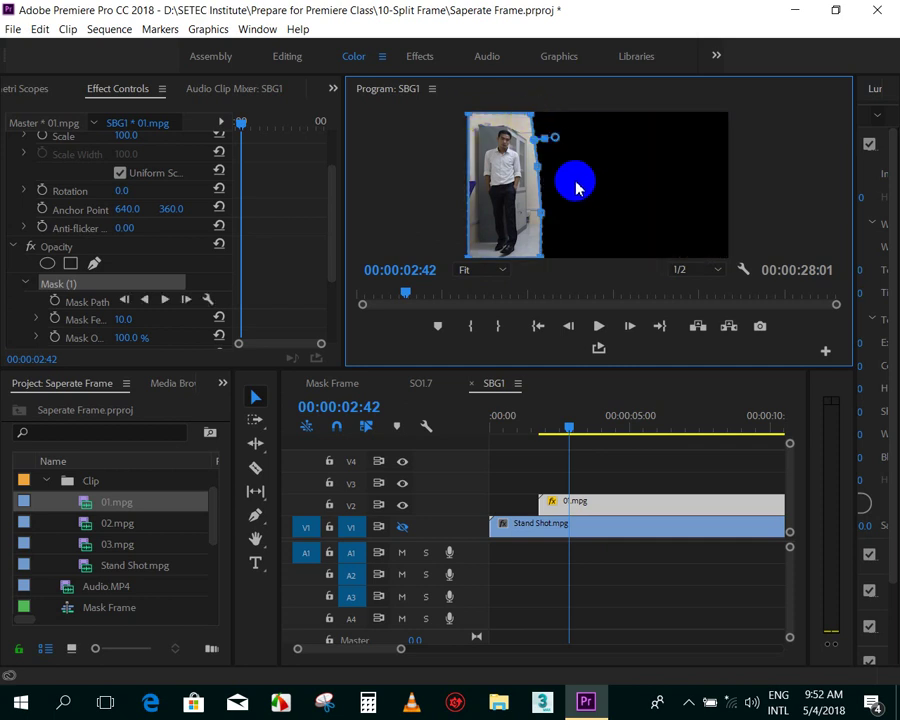
click(545, 146)
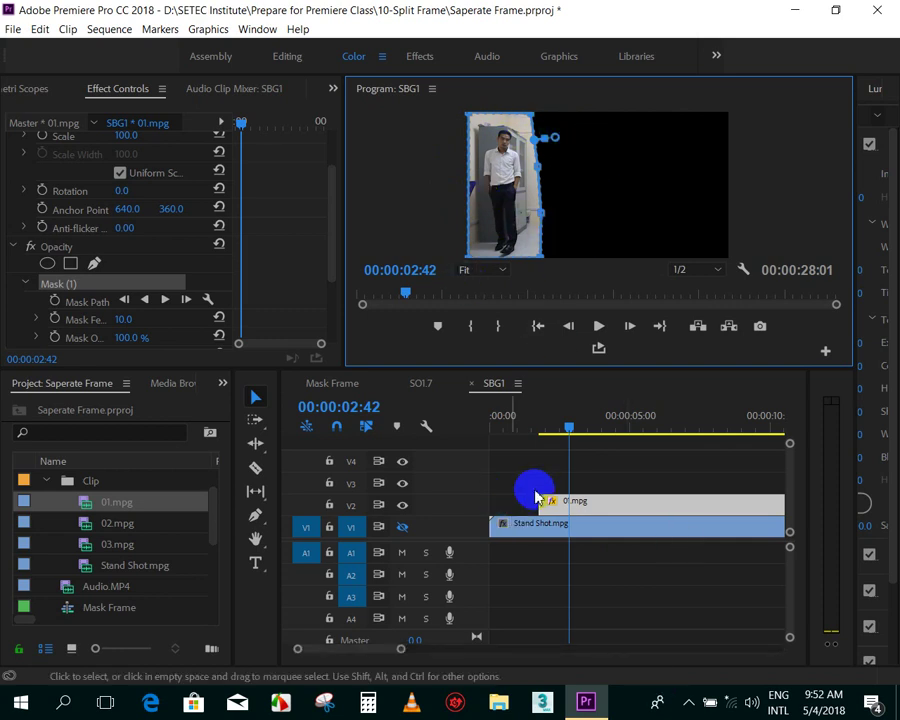
- Turn the Stand Shot track output back on and clear the clip selection
click(403, 528)
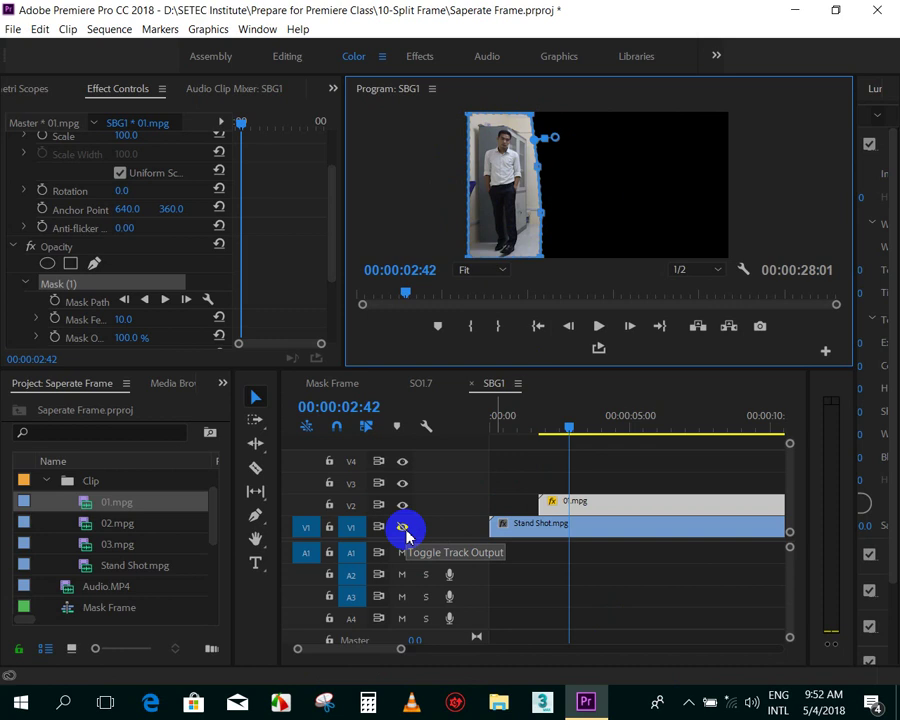
click(403, 527)
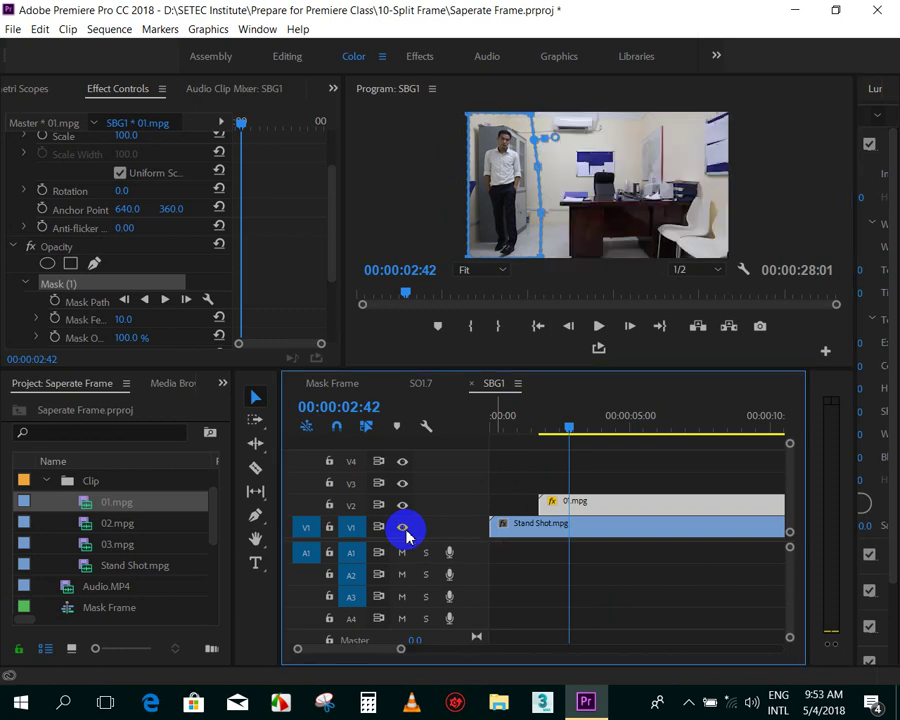
click(540, 466)
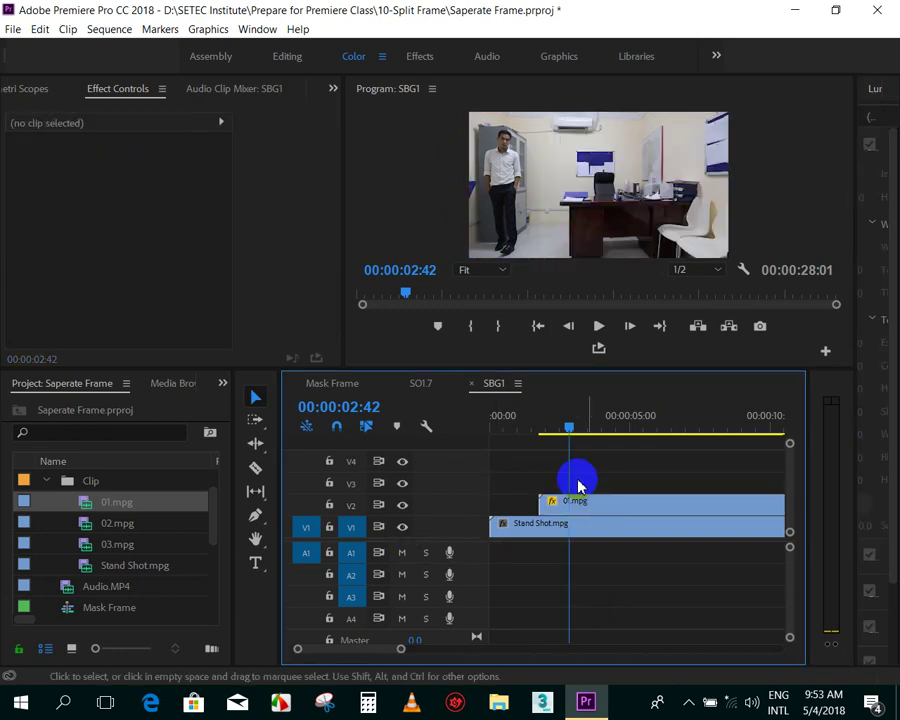
- Scrub through 01.mpg over Stand Shot.mpg, parking the playhead near 00:00:03:48
mouse_move(564, 425)
mouse_down()
mouse_move(551, 443)
mouse_move(677, 460)
mouse_move(702, 474)
mouse_move(641, 486)
mouse_move(509, 480)
mouse_up()
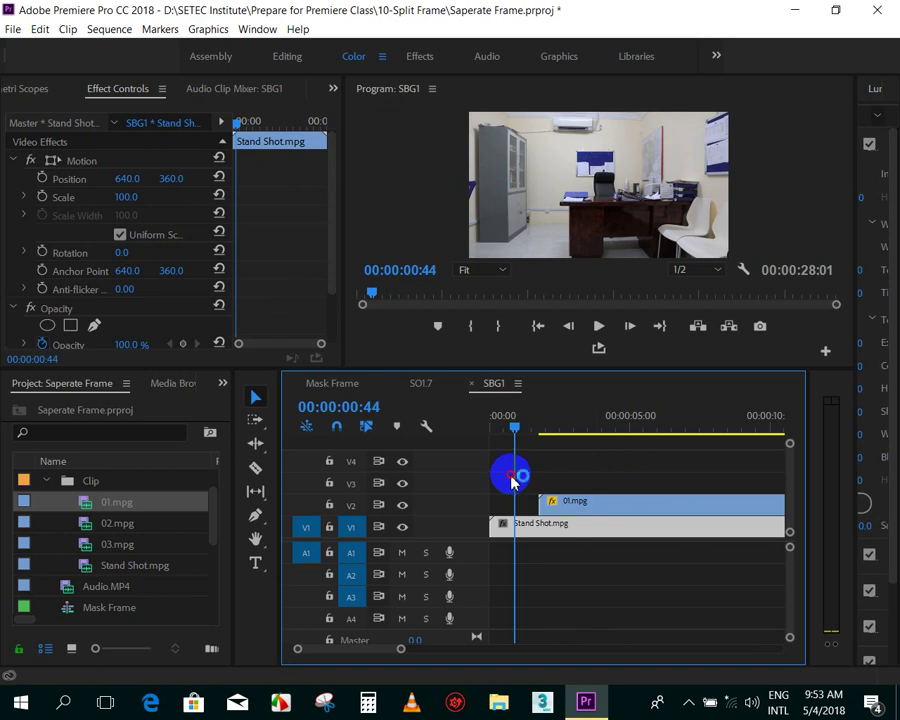
mouse_move(512, 481)
mouse_down()
mouse_move(579, 460)
mouse_move(546, 450)
mouse_move(558, 466)
mouse_move(671, 482)
mouse_up()
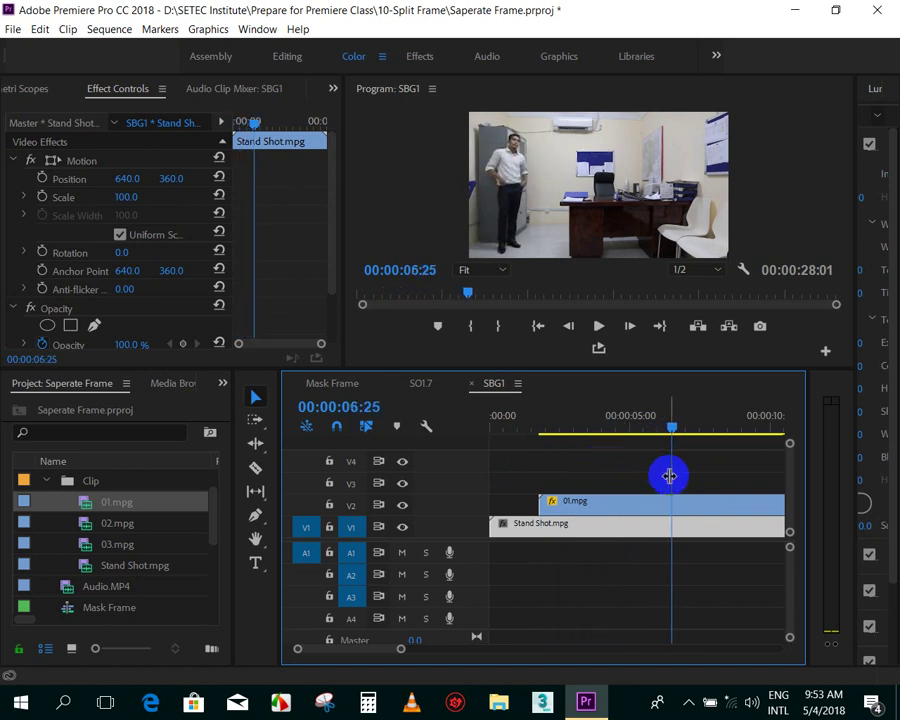
scroll(620, 500, down, 2)
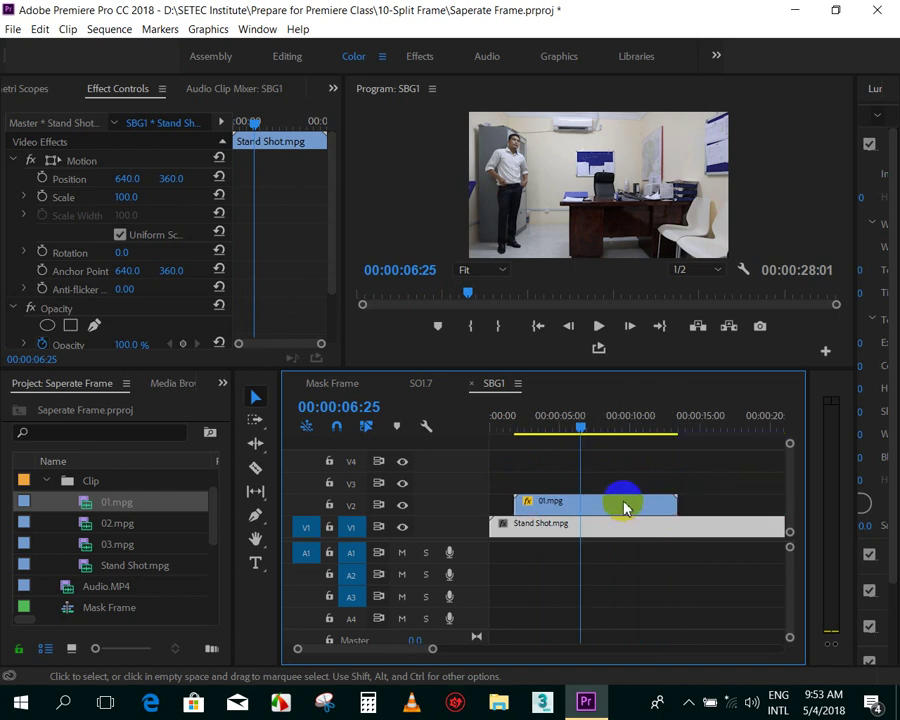
scroll(622, 497, down, 3)
scroll(622, 497, up, 2)
scroll(470, 425, up, 1)
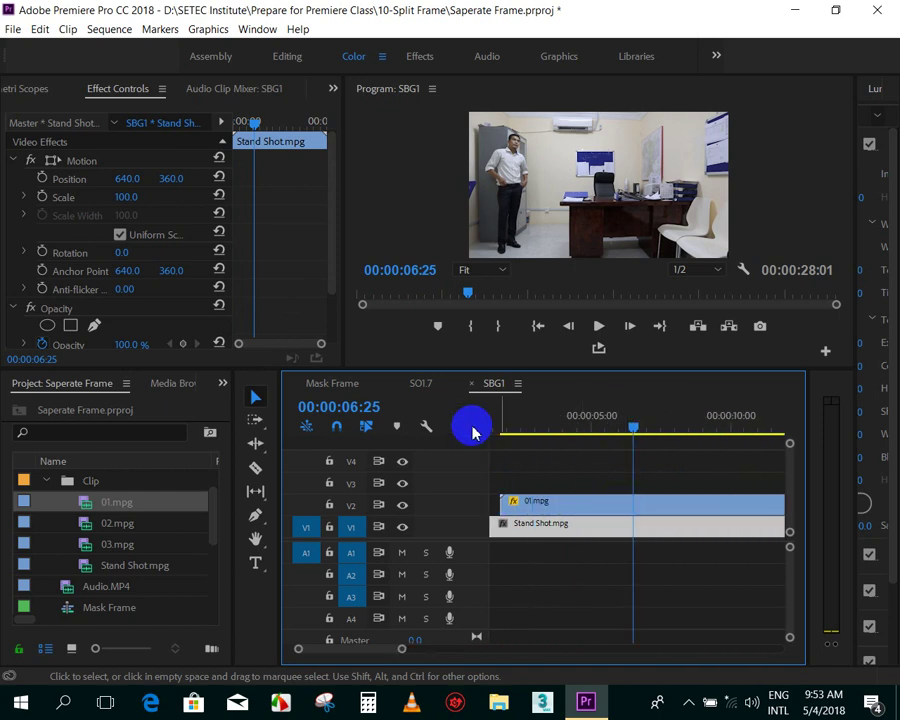
scroll(524, 415, down, 1)
scroll(512, 425, down, 1)
drag(512, 424, 517, 425)
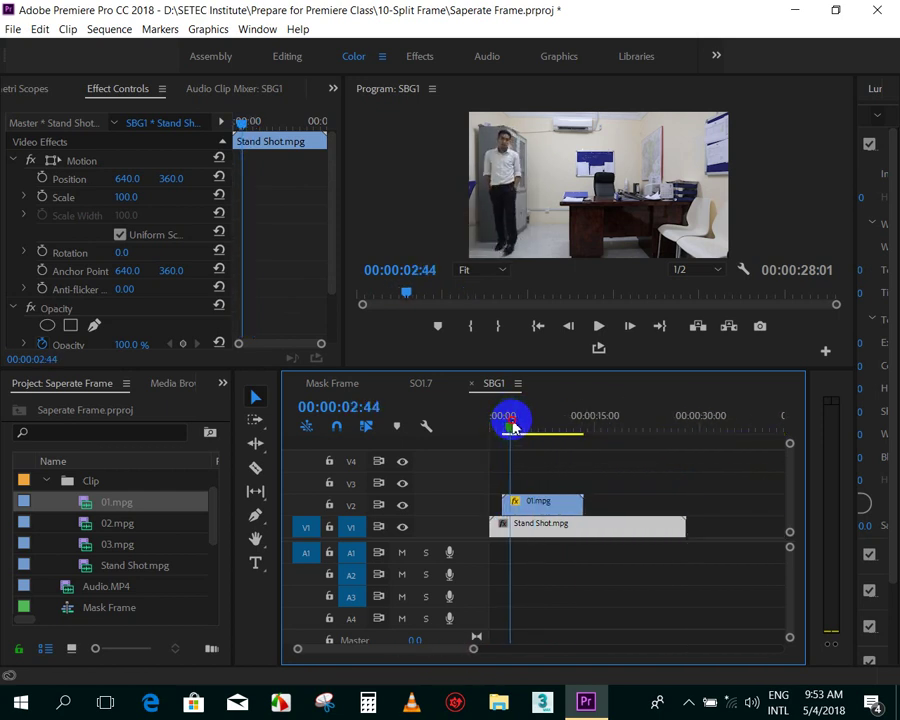
scroll(518, 427, up, 2)
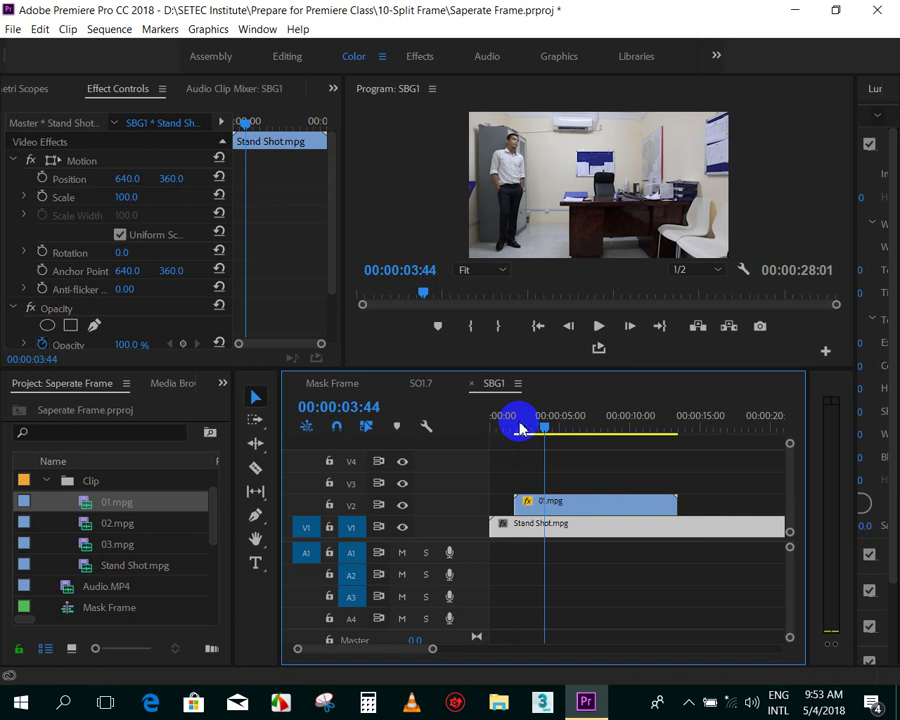
scroll(519, 428, up, 1)
drag(530, 422, 600, 434)
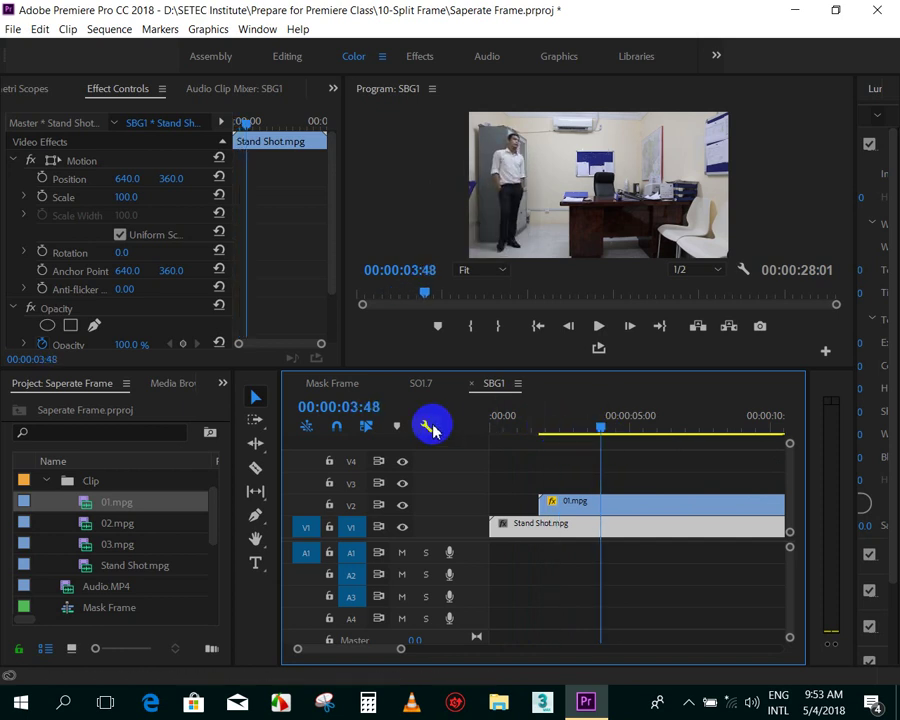
- Add 02.mpg to V3 without audio, starting at 00:00:03:48, then preview it
click(112, 527)
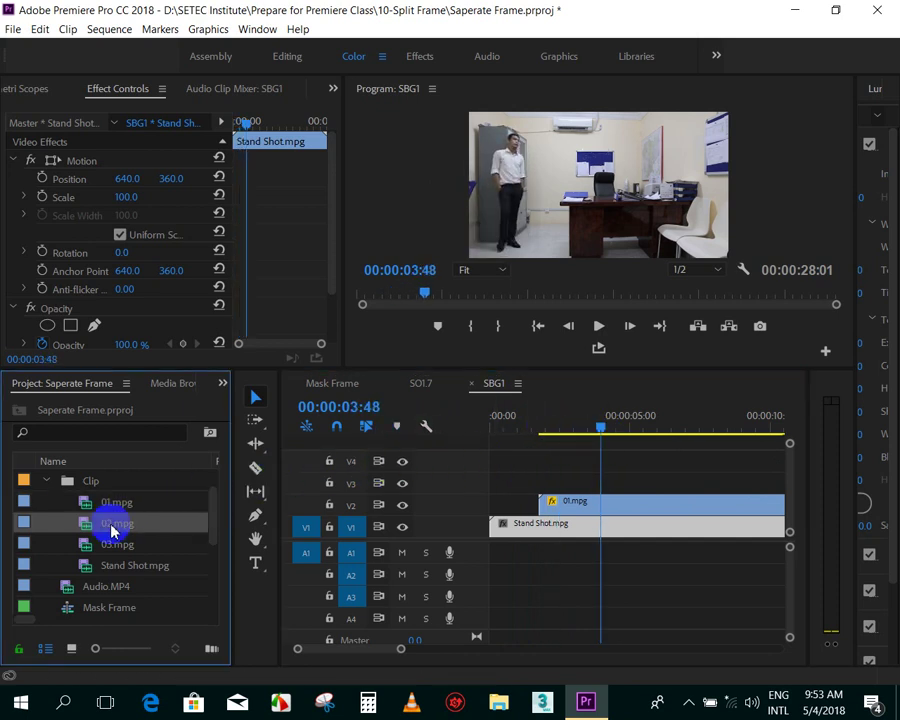
scroll(580, 474, down, 2)
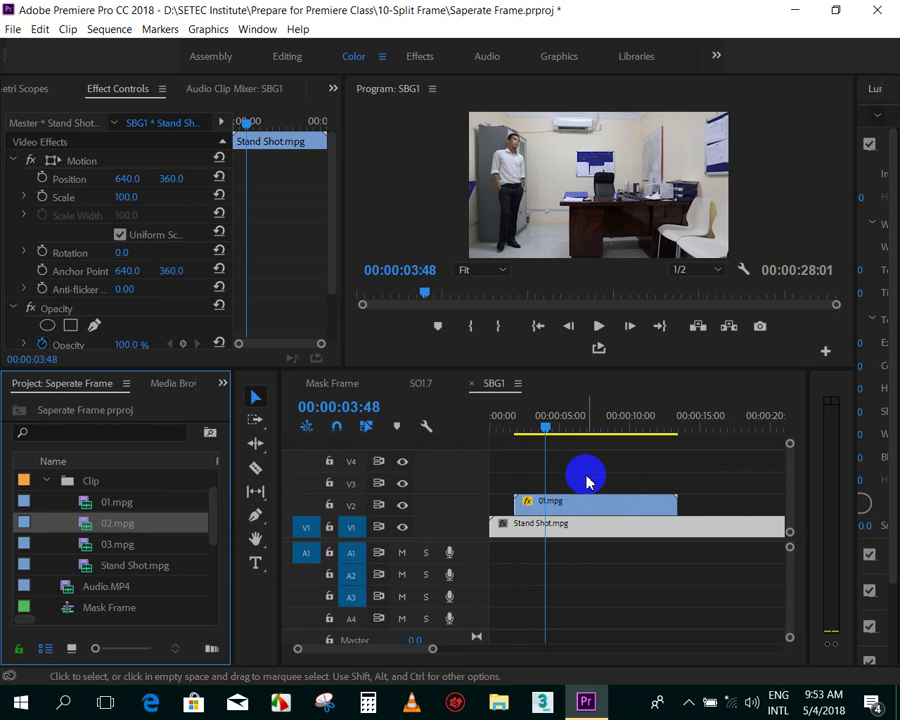
drag(107, 518, 588, 580)
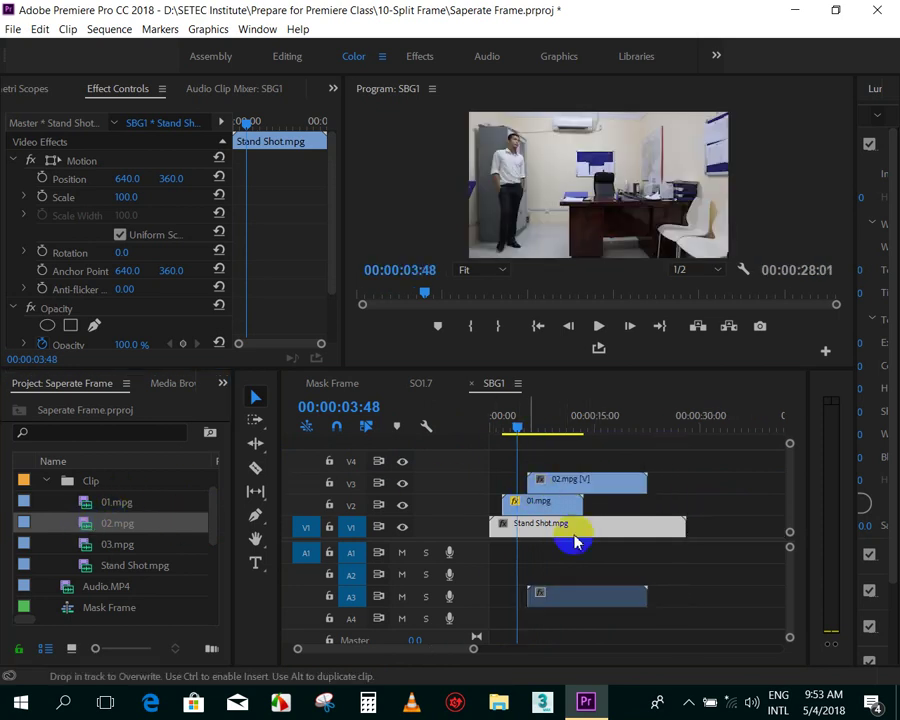
alt+click(579, 597)
key(Delete)
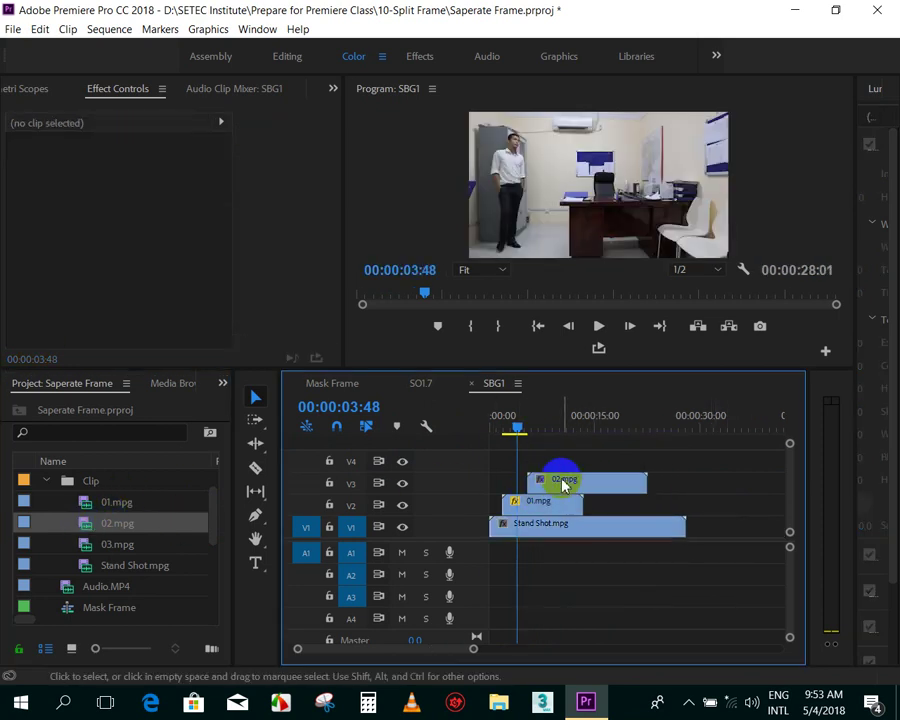
click(563, 482)
scroll(560, 484, up, 3)
drag(690, 480, 647, 484)
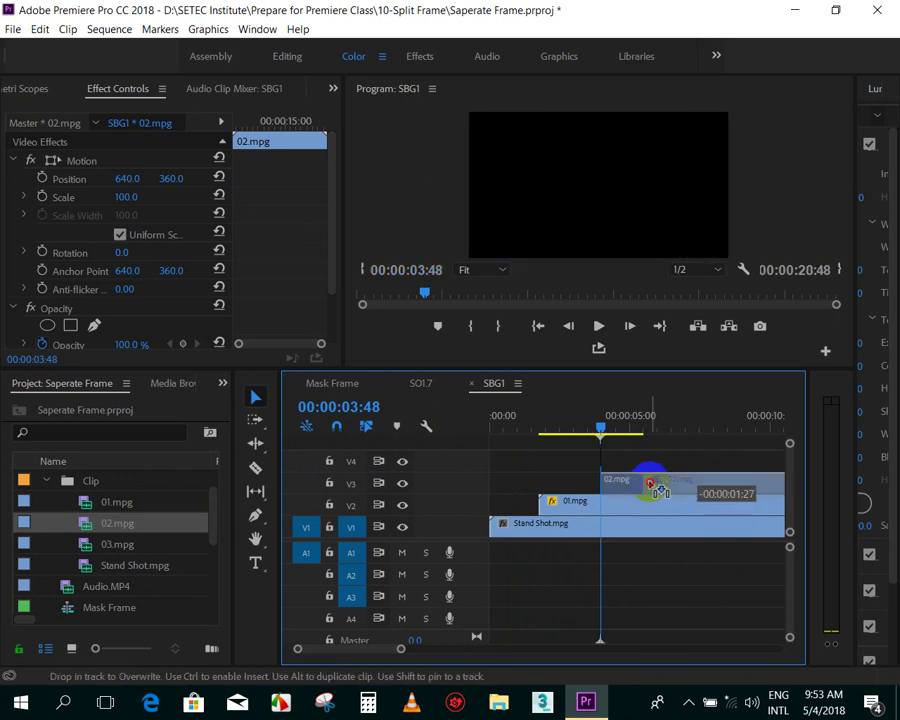
drag(607, 432, 627, 432)
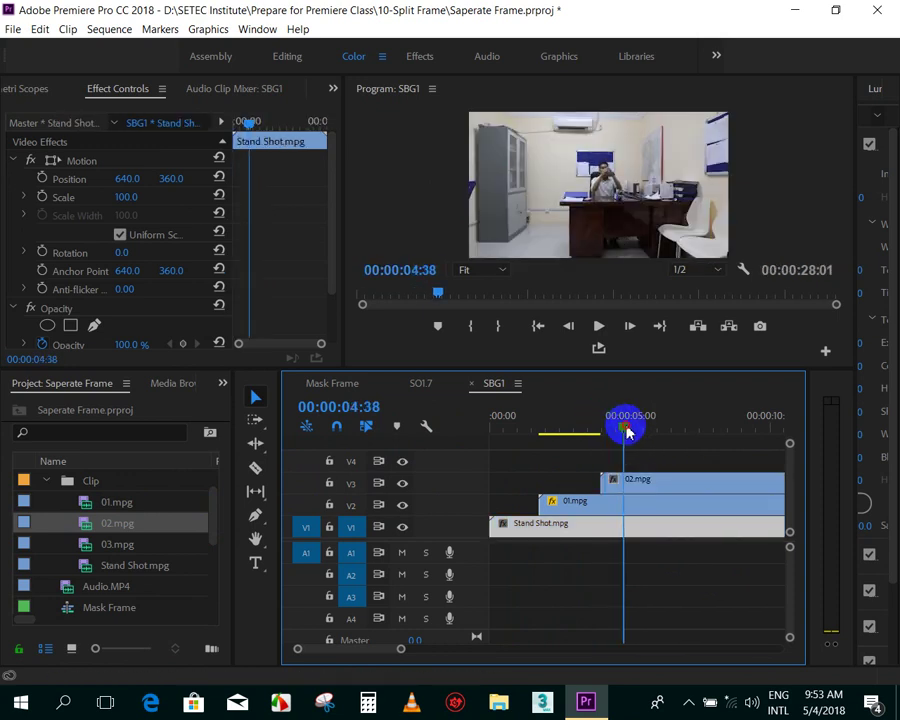
- Hide V2 and V1 output, move to 00:00:04:00, and select 02.mpg
click(402, 505)
click(402, 527)
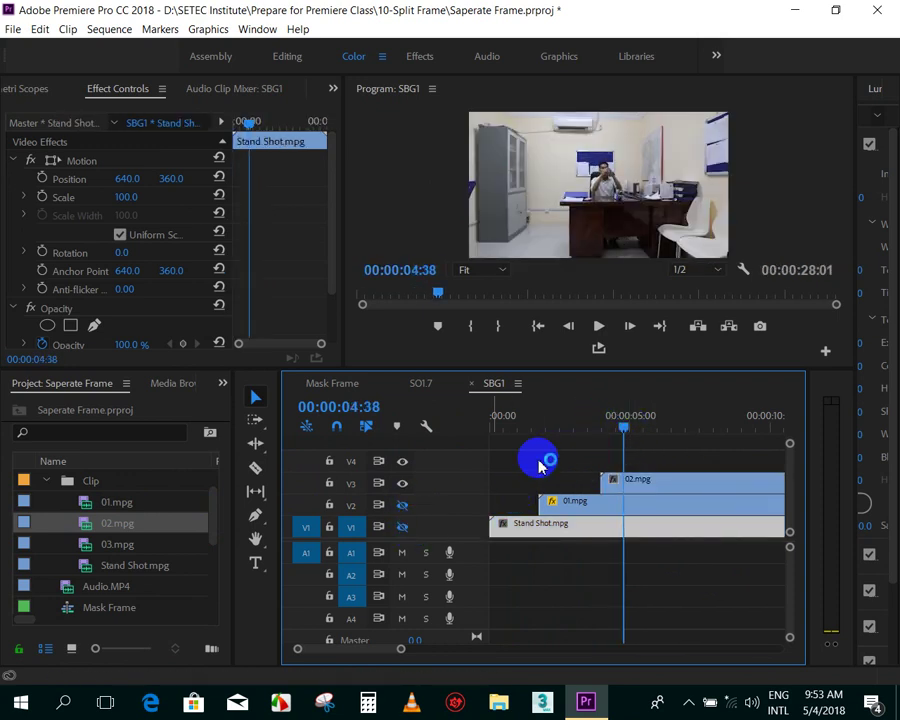
drag(605, 440, 604, 423)
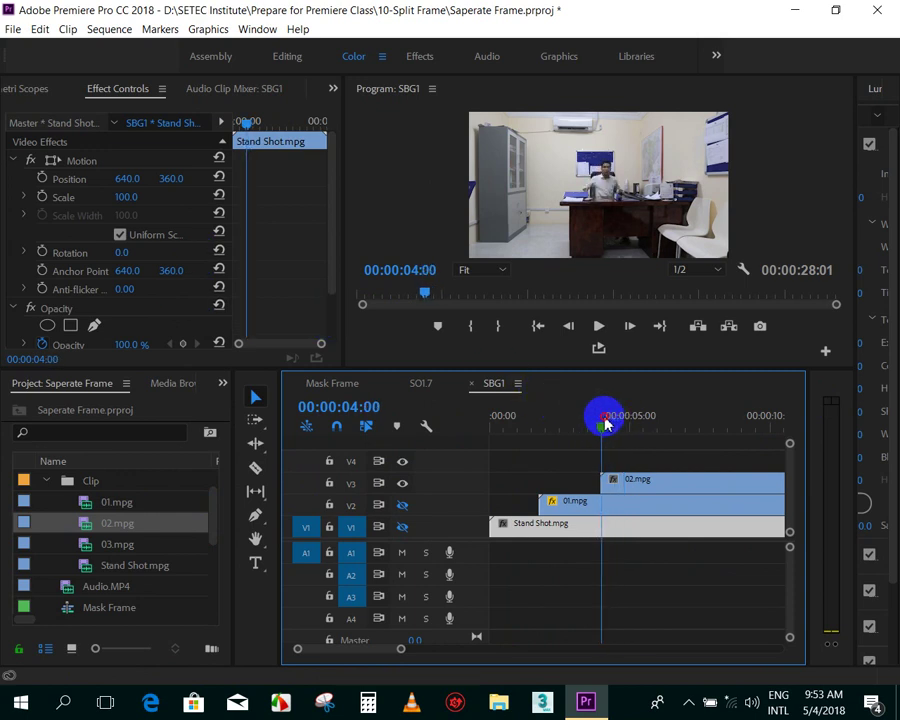
click(624, 484)
- Start a Pen opacity mask on 02.mpg, placing points down to the floor at 75% zoom
drag(327, 165, 325, 260)
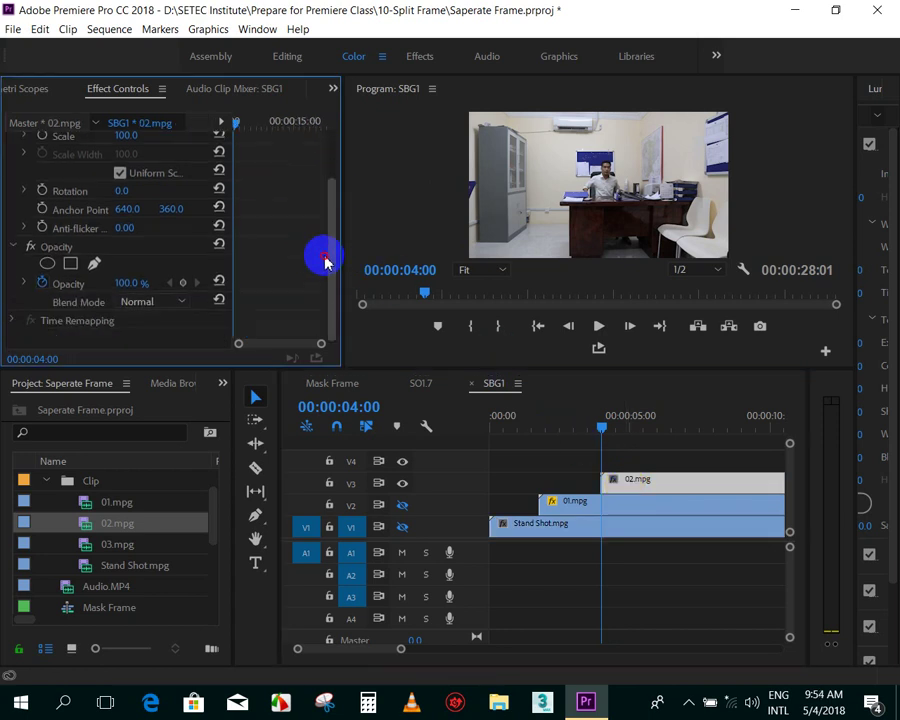
click(99, 269)
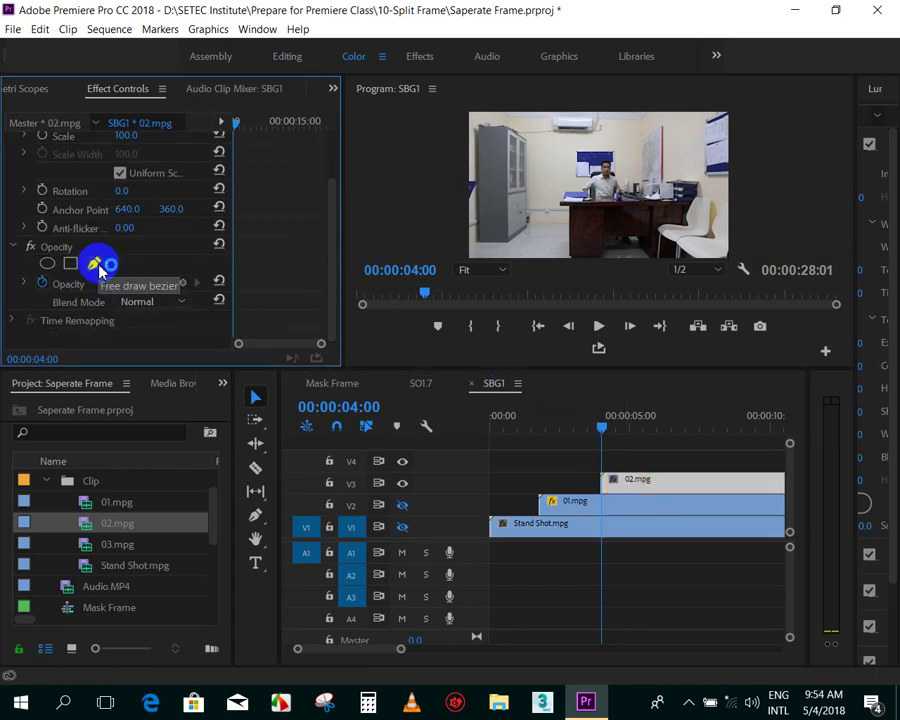
click(575, 170)
click(563, 241)
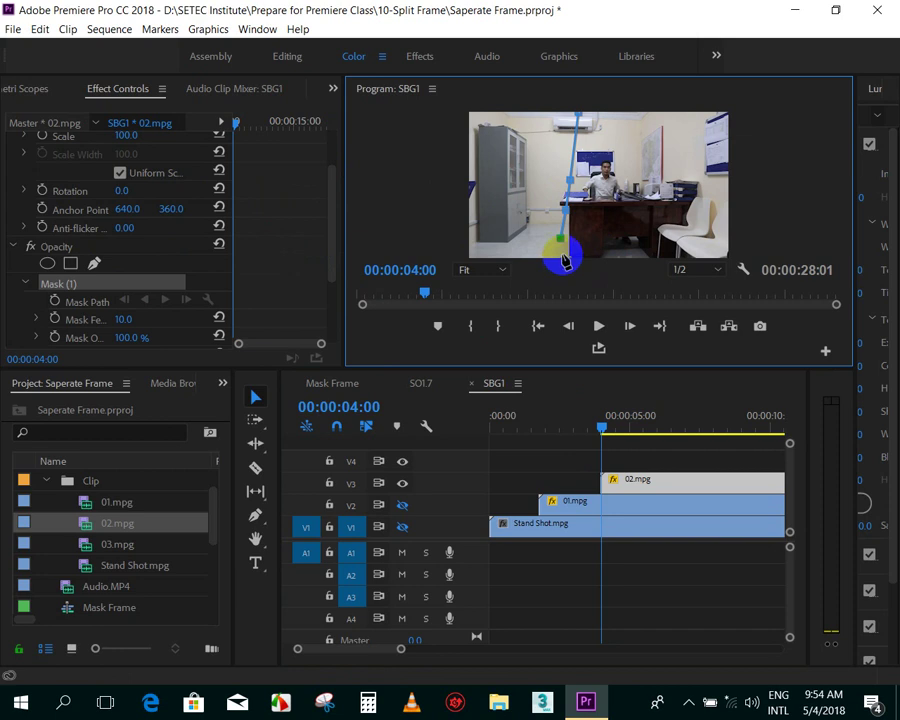
click(480, 269)
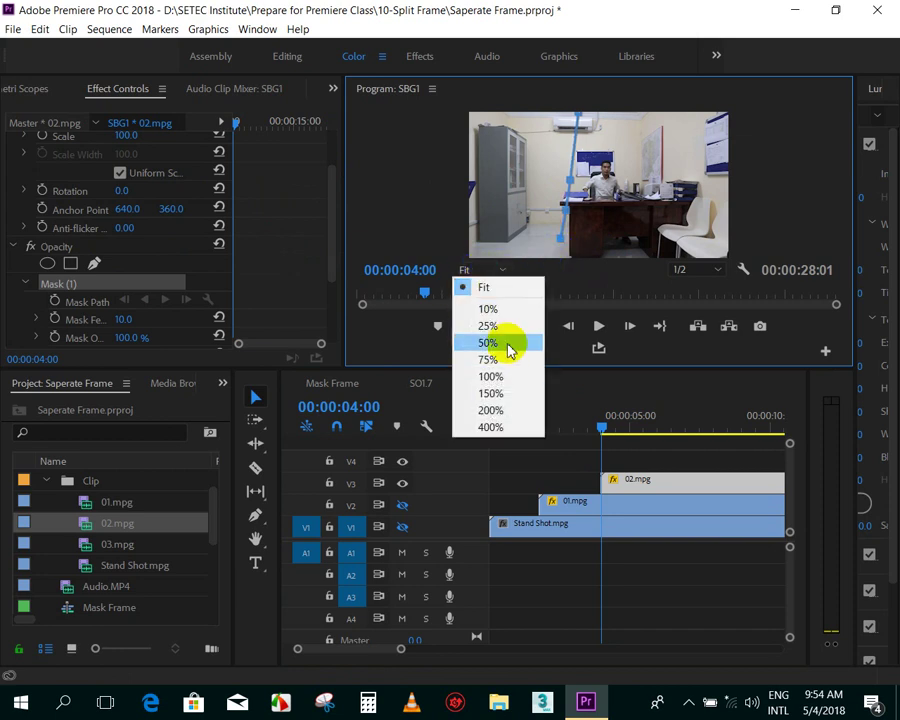
click(505, 361)
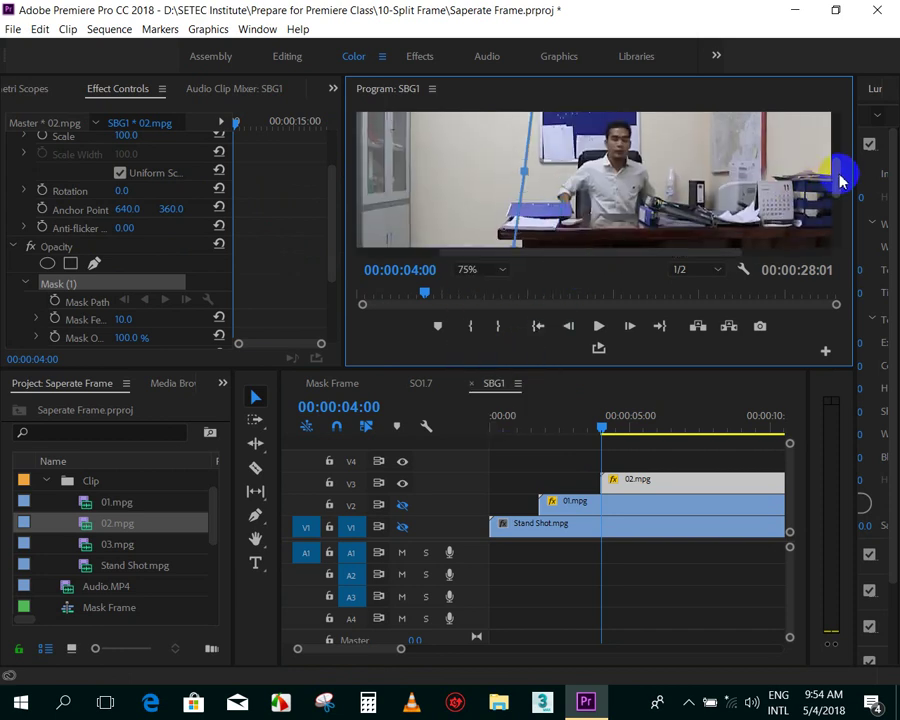
drag(840, 180, 517, 218)
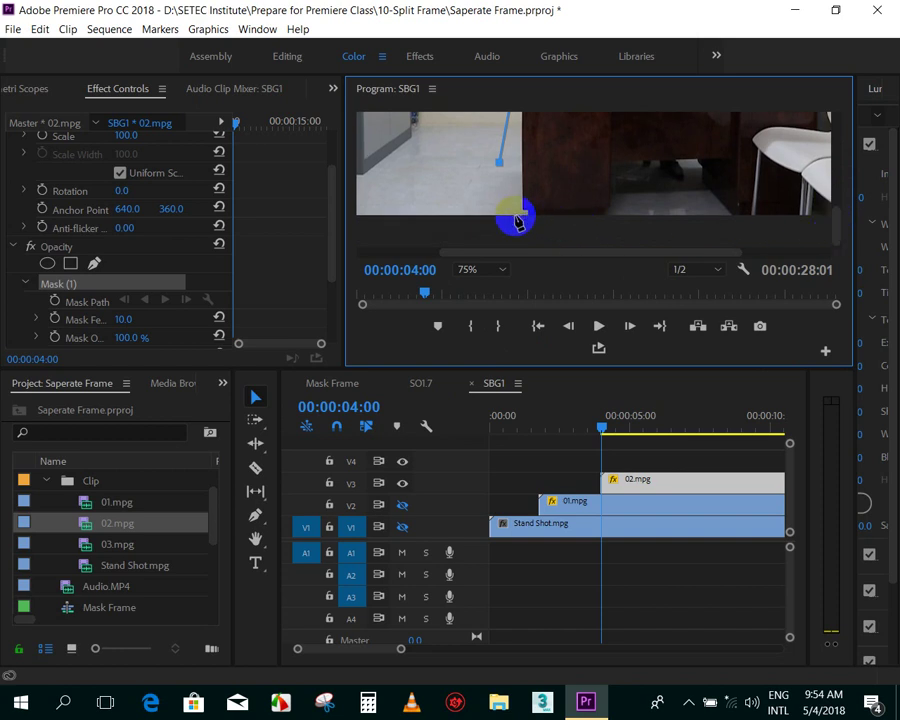
click(517, 218)
- Add mask points right of the seated man and close the mask at 50% zoom
click(478, 272)
click(480, 286)
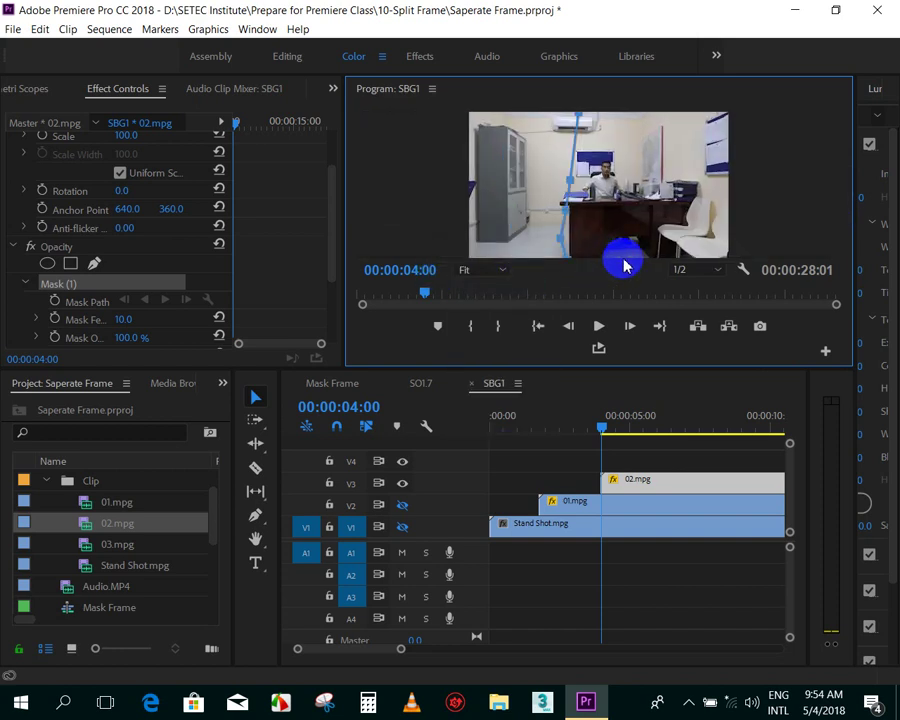
click(640, 241)
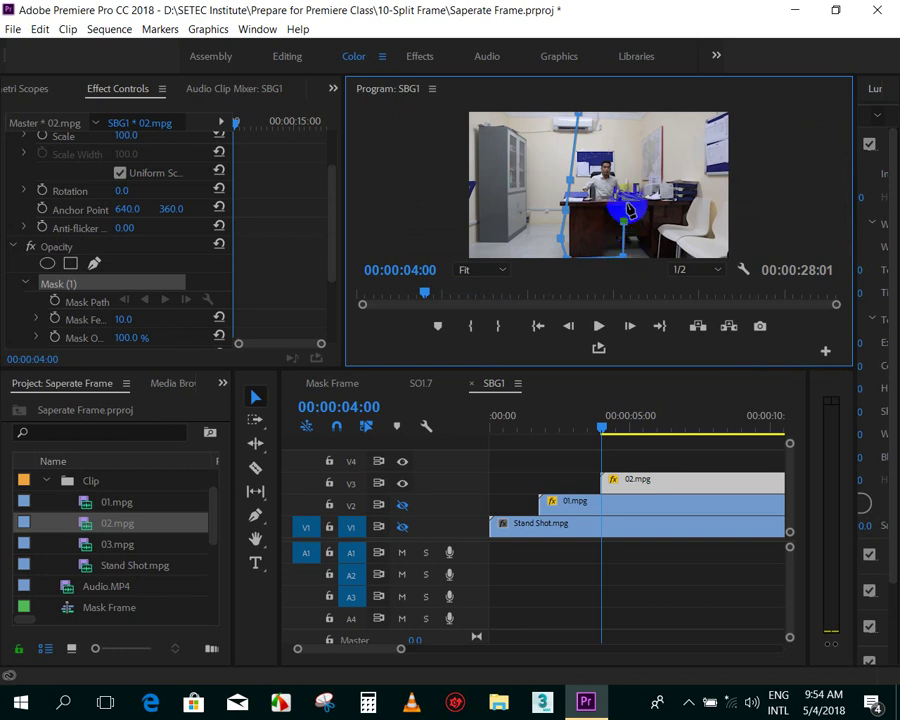
click(633, 204)
mouse_move(633, 204)
mouse_down()
mouse_move(618, 224)
mouse_move(633, 199)
mouse_move(630, 120)
mouse_up()
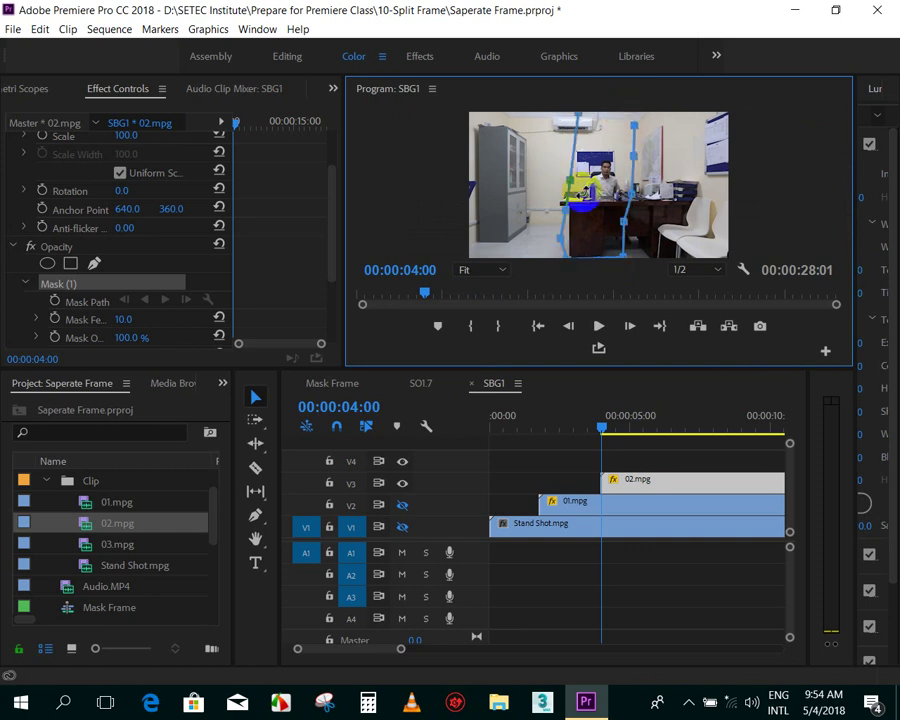
click(471, 270)
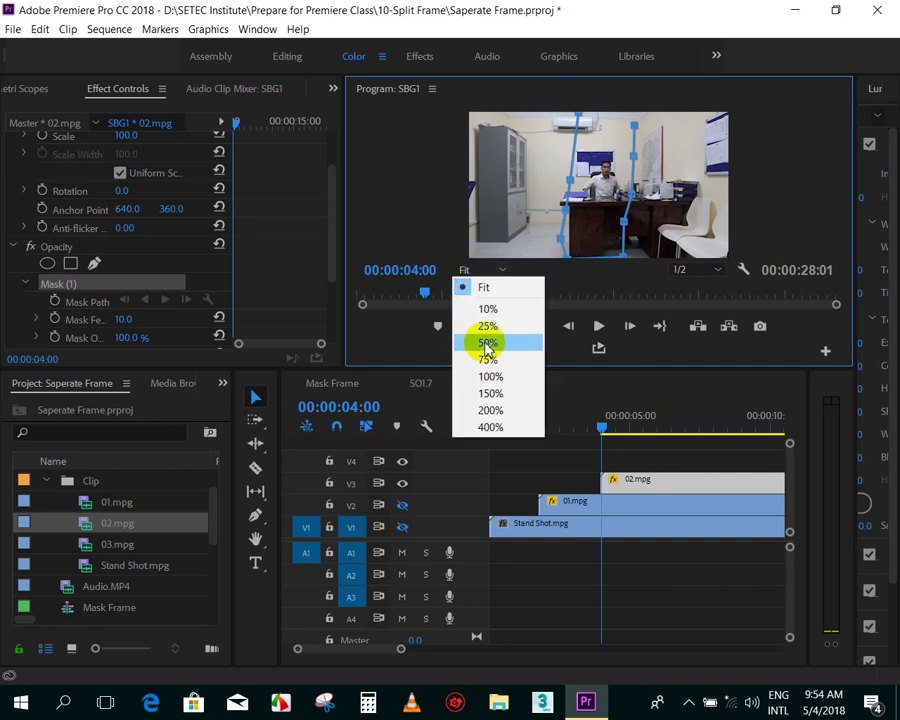
click(486, 343)
drag(835, 177, 833, 146)
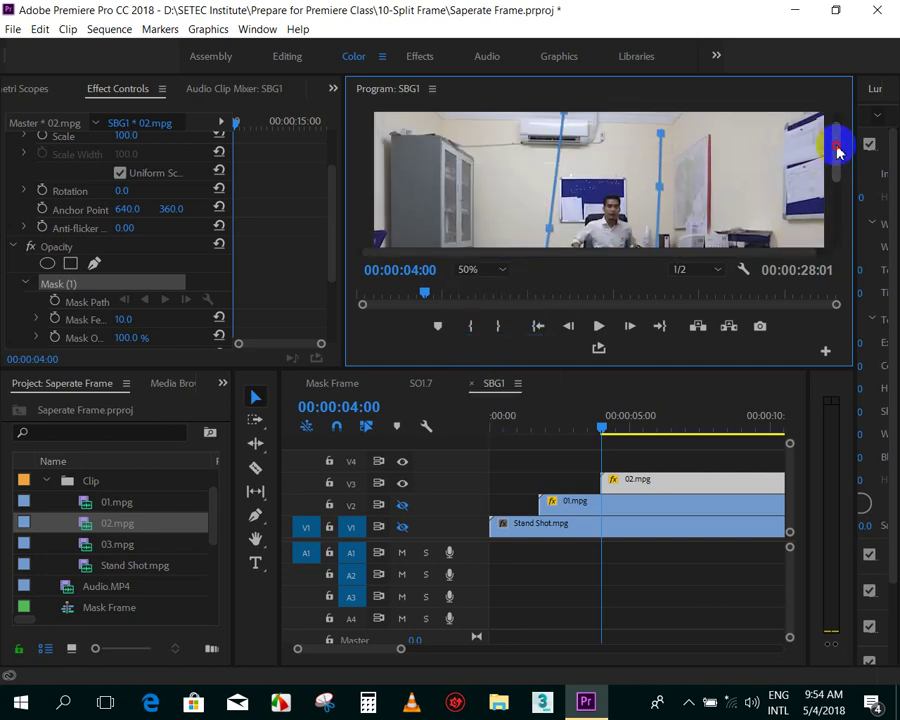
drag(625, 260, 640, 258)
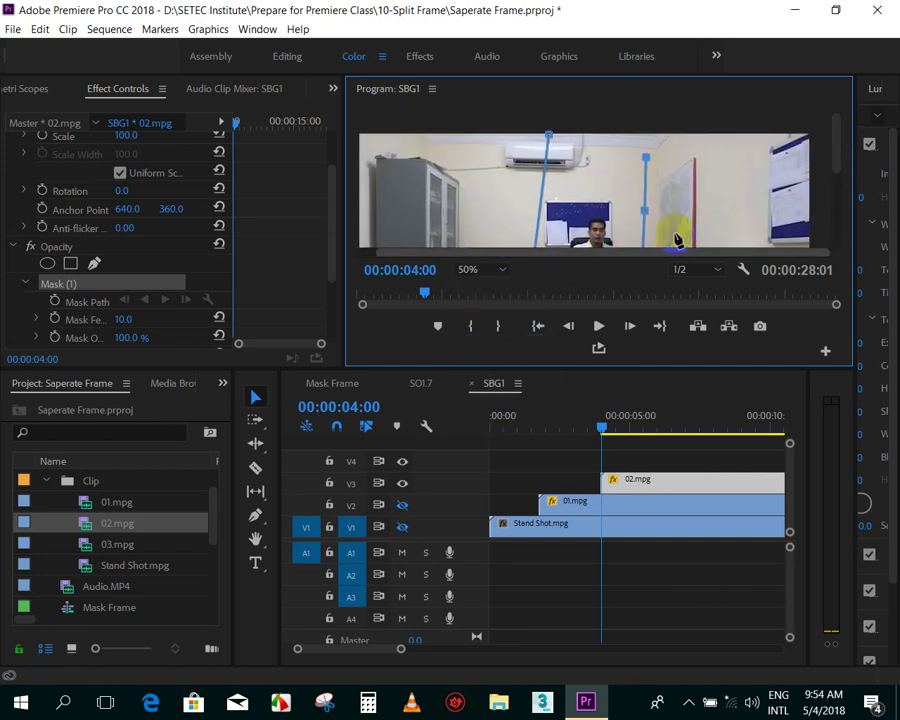
click(640, 135)
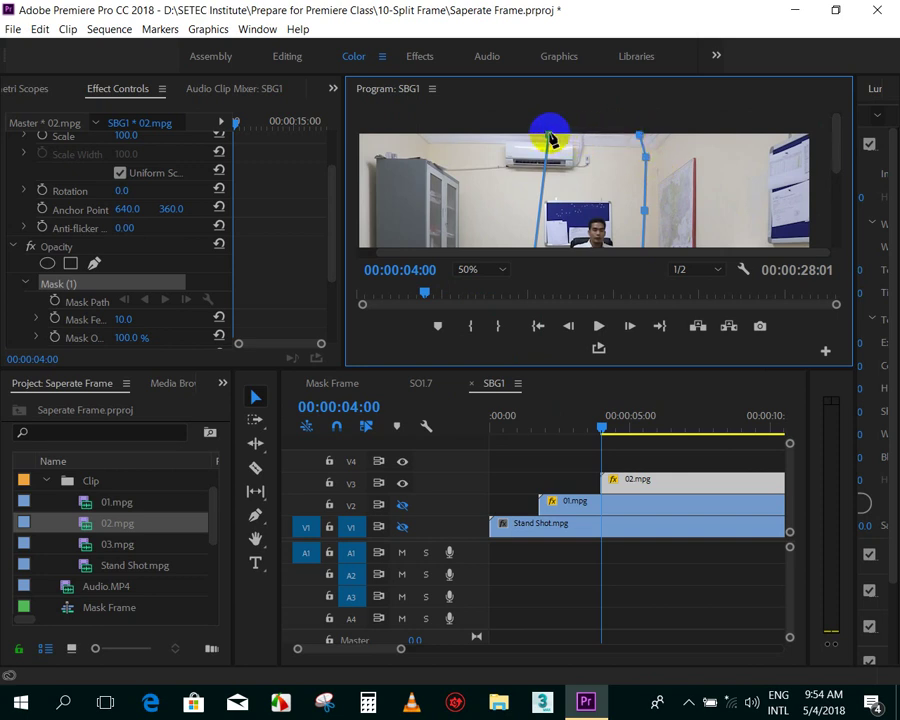
click(549, 136)
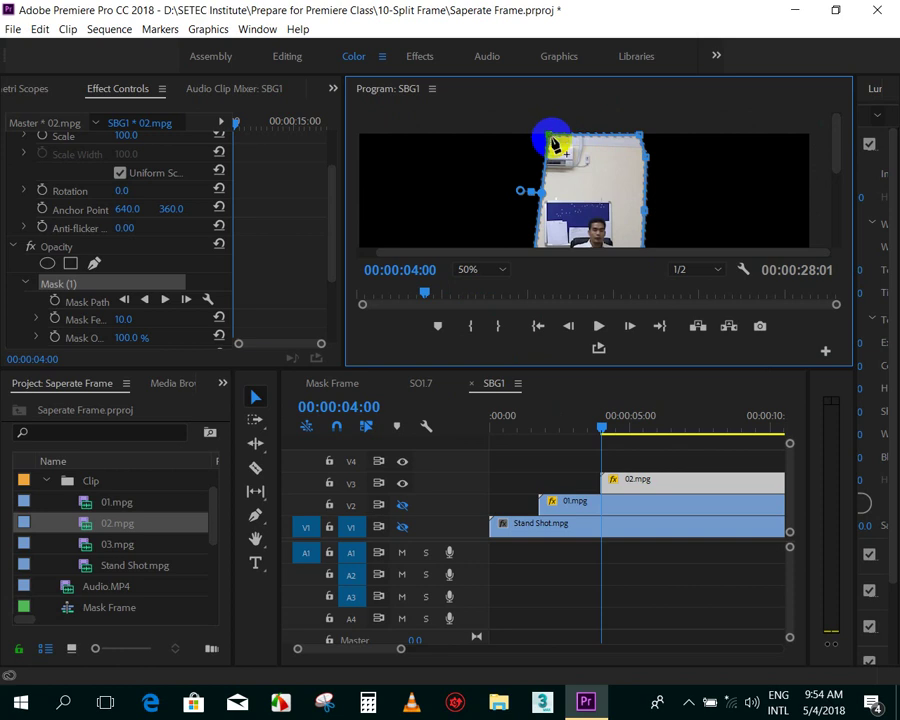
- Fit the frame back in view and enlarge the timeline by shrinking the monitor area
click(468, 270)
click(488, 287)
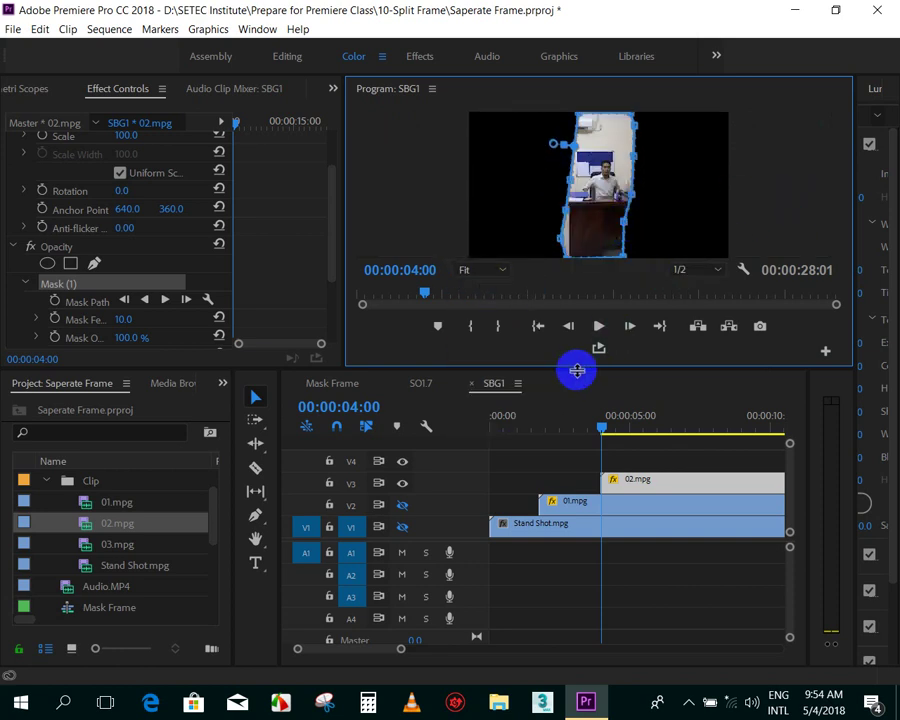
drag(577, 371, 560, 462)
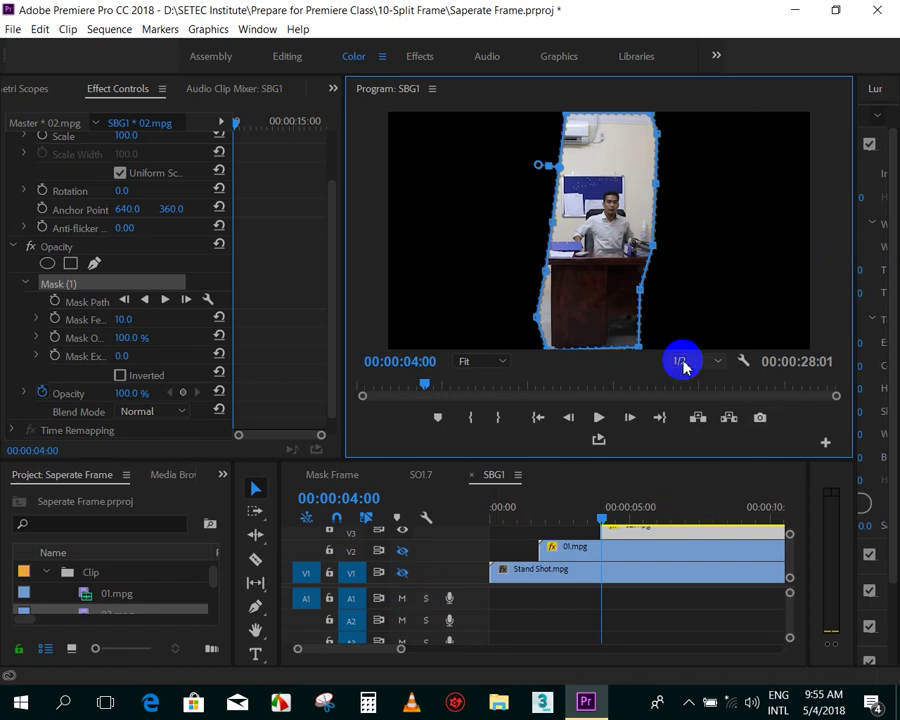
drag(602, 460, 600, 373)
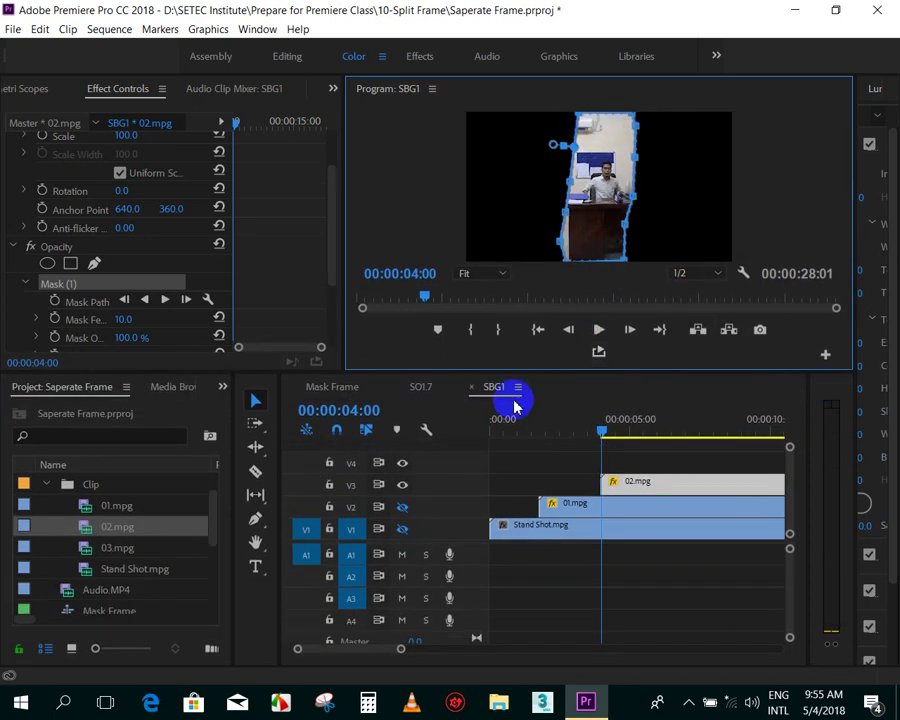
- Turn V1 and V2 track output back on and select the 02.mpg clip
click(402, 529)
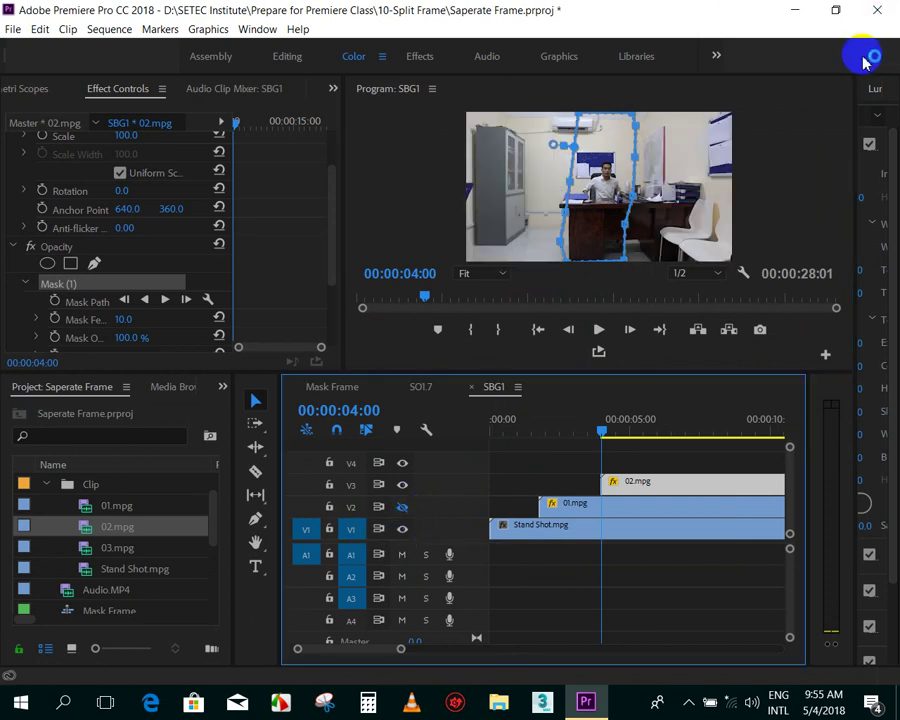
click(600, 507)
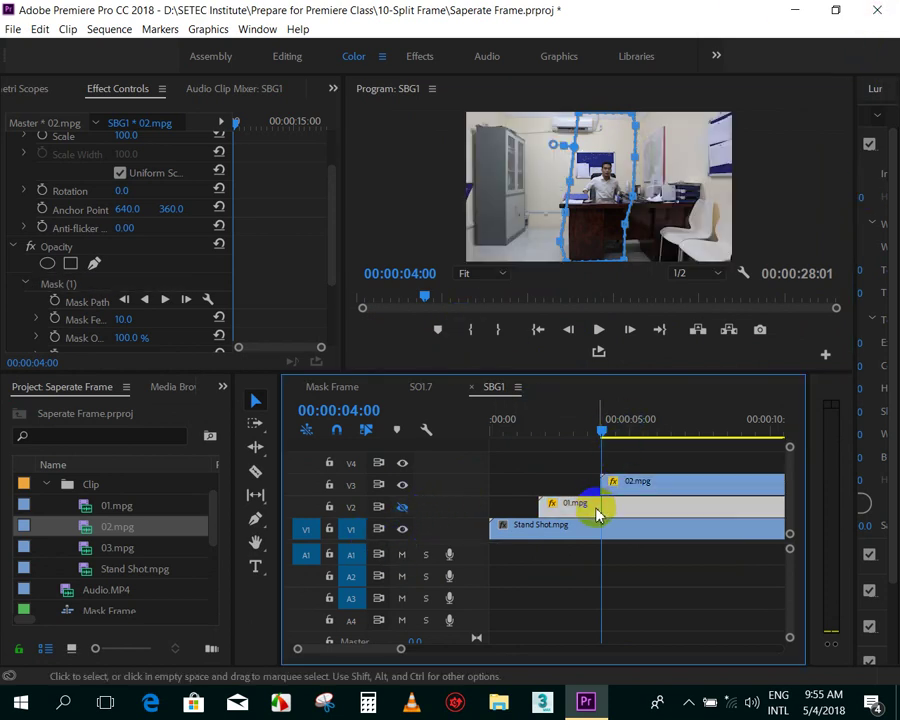
click(401, 507)
click(586, 213)
click(638, 481)
click(596, 125)
- Return the playhead to the start, play back the composite, and zoom the timeline out
click(598, 460)
drag(599, 420, 480, 446)
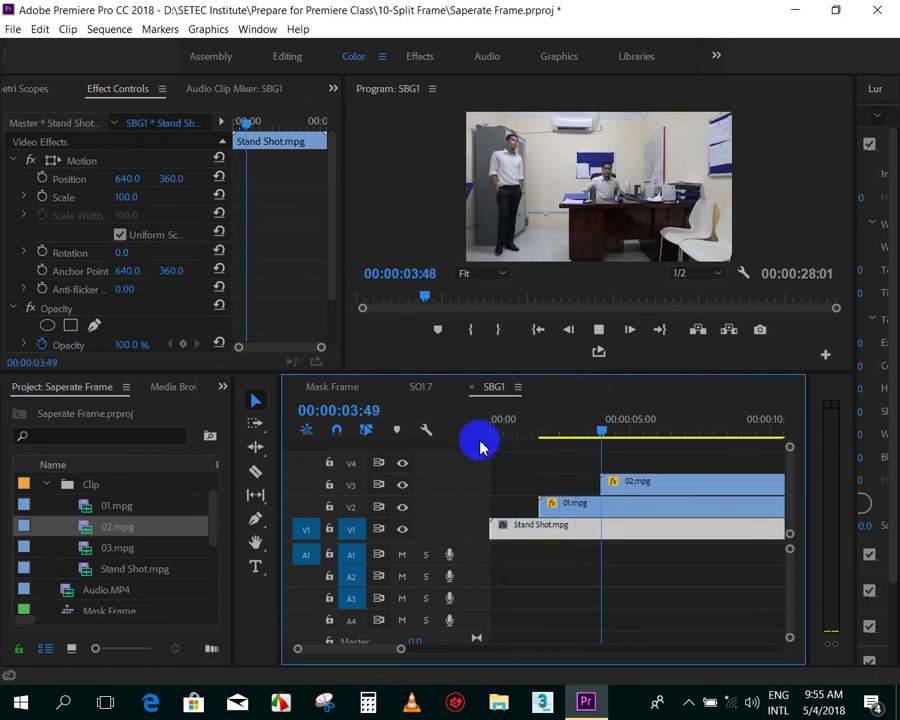
key(space)
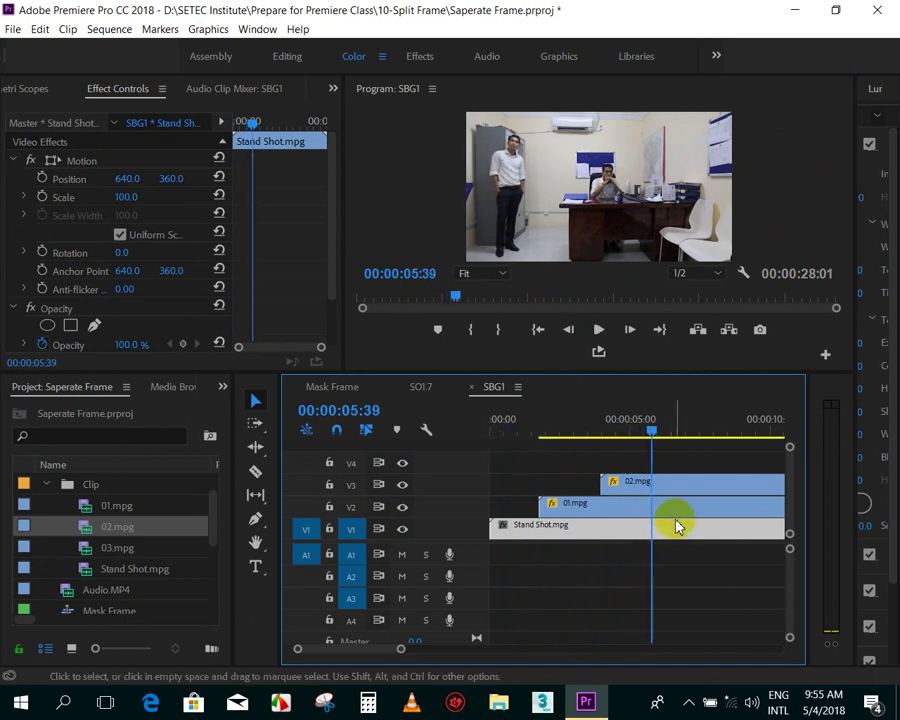
scroll(634, 512, right, 2)
scroll(624, 504, left, 1)
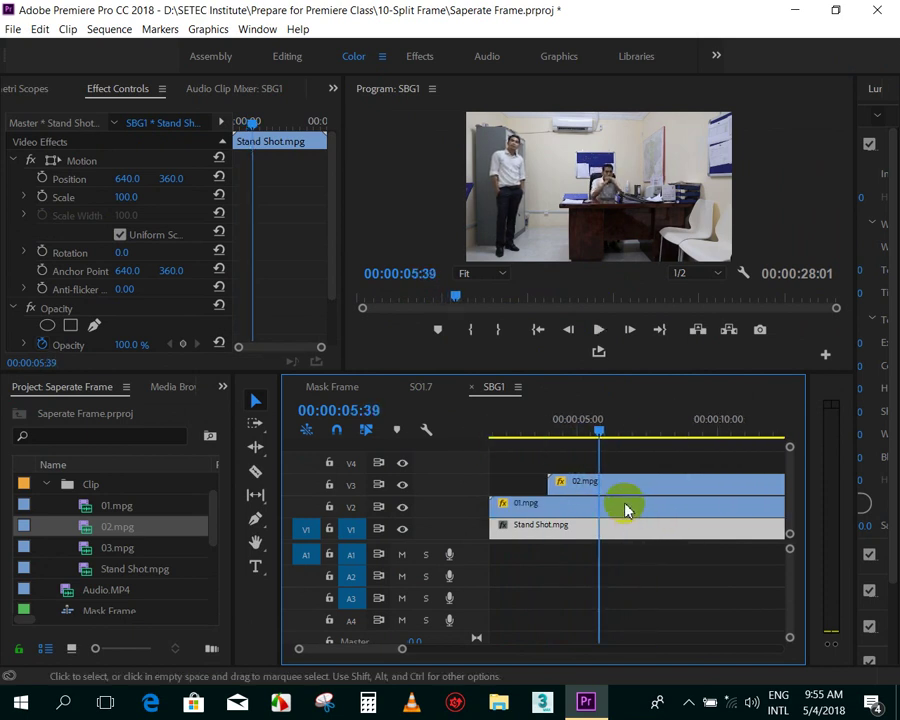
click(627, 457)
key(minus)
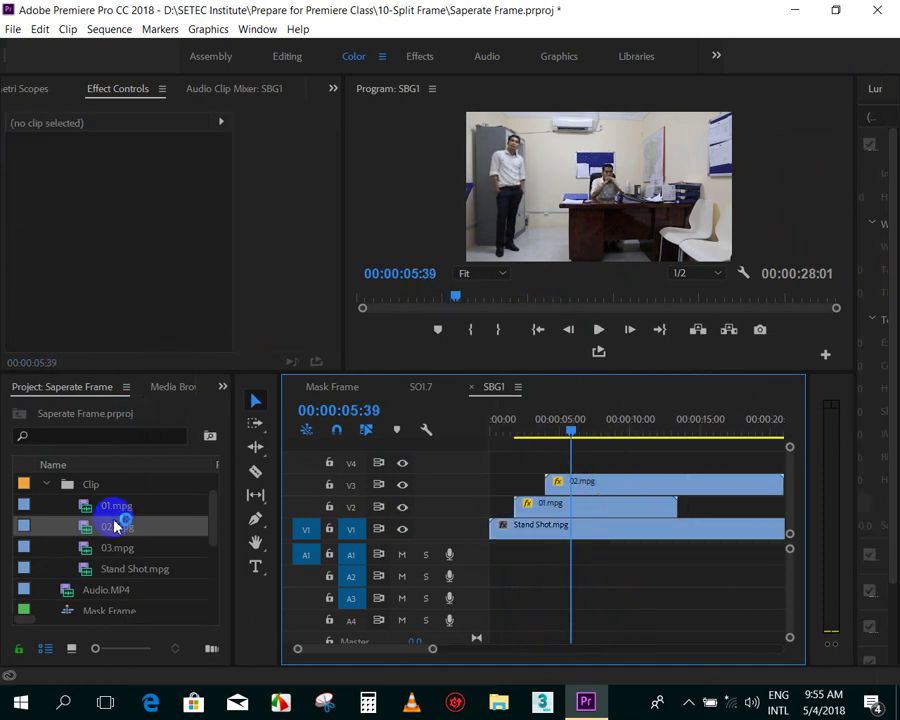
- Place 03.mpg on V4 near 00:00:05:39, delete its audio, and preview it
drag(97, 560, 582, 467)
alt+click(620, 620)
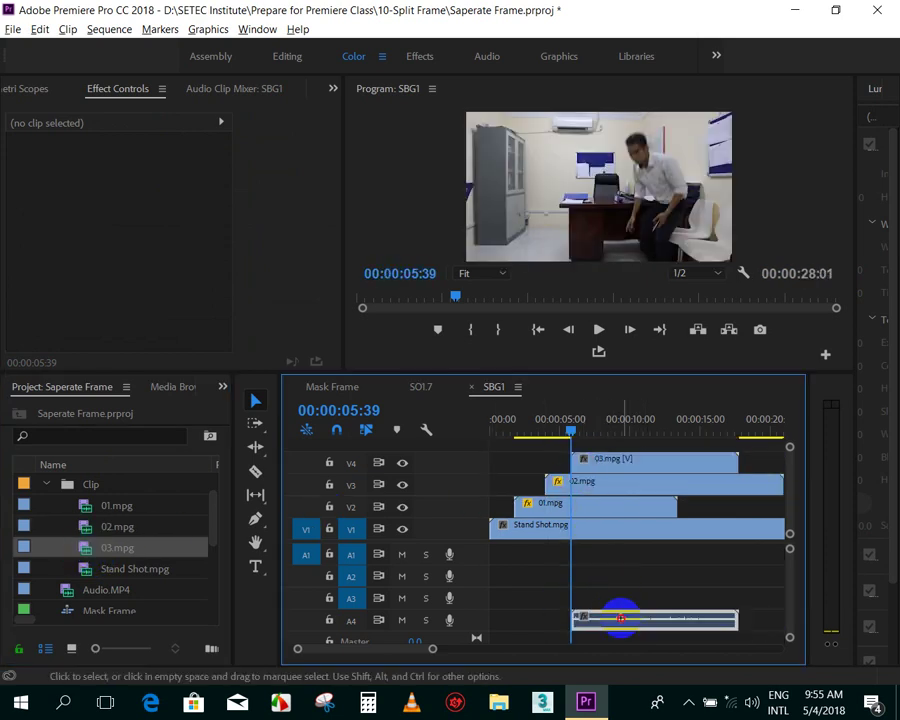
key(Delete)
click(614, 462)
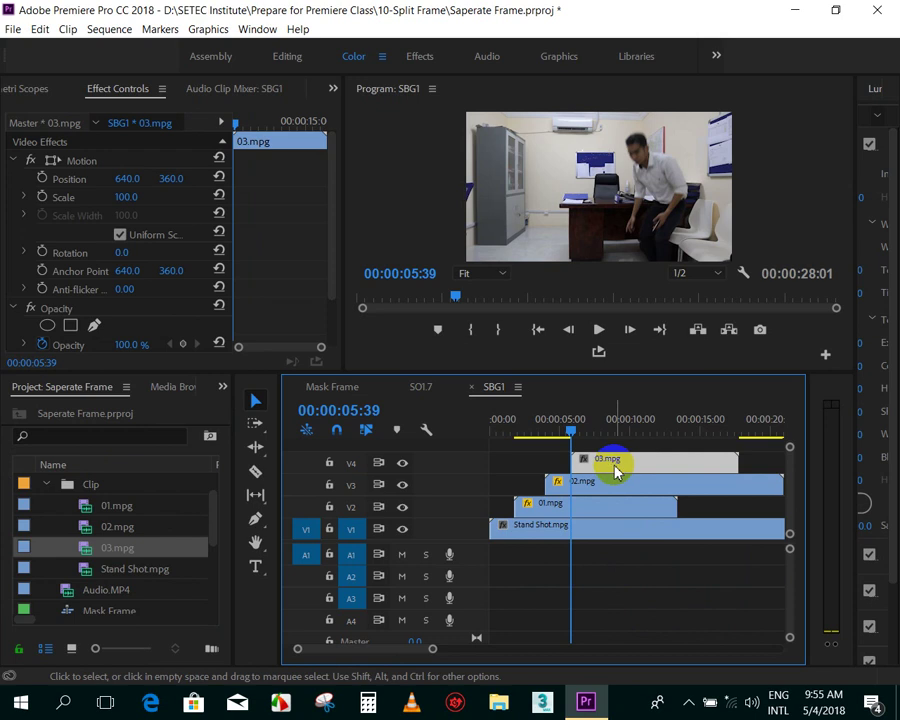
mouse_move(577, 432)
mouse_down()
mouse_move(583, 426)
mouse_move(575, 438)
mouse_up()
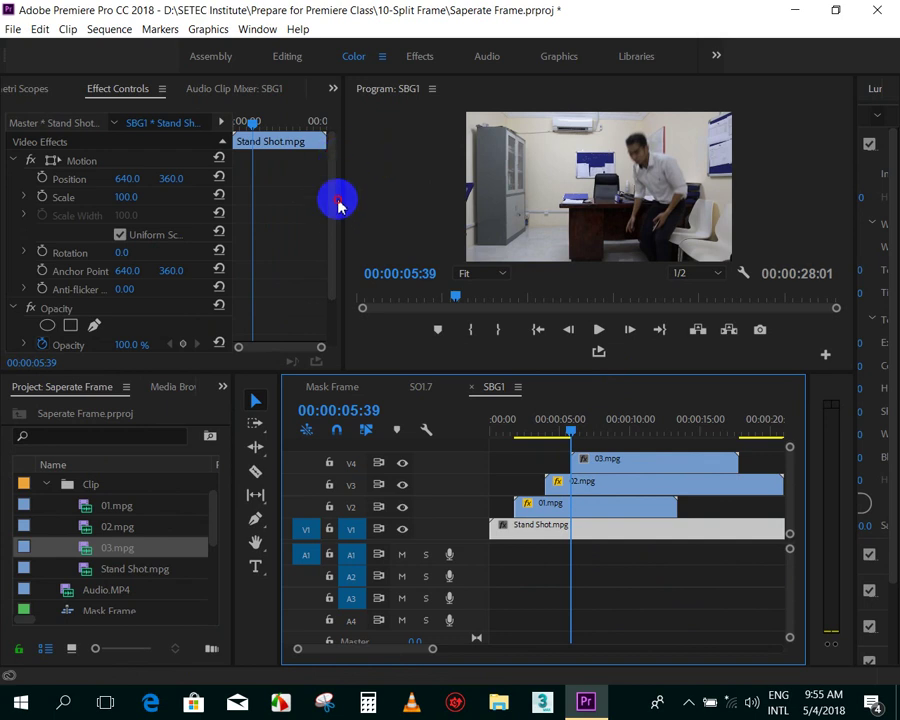
scroll(330, 195, down, 3)
- Start a Pen opacity mask on 03.mpg with points down the dividing line
click(612, 463)
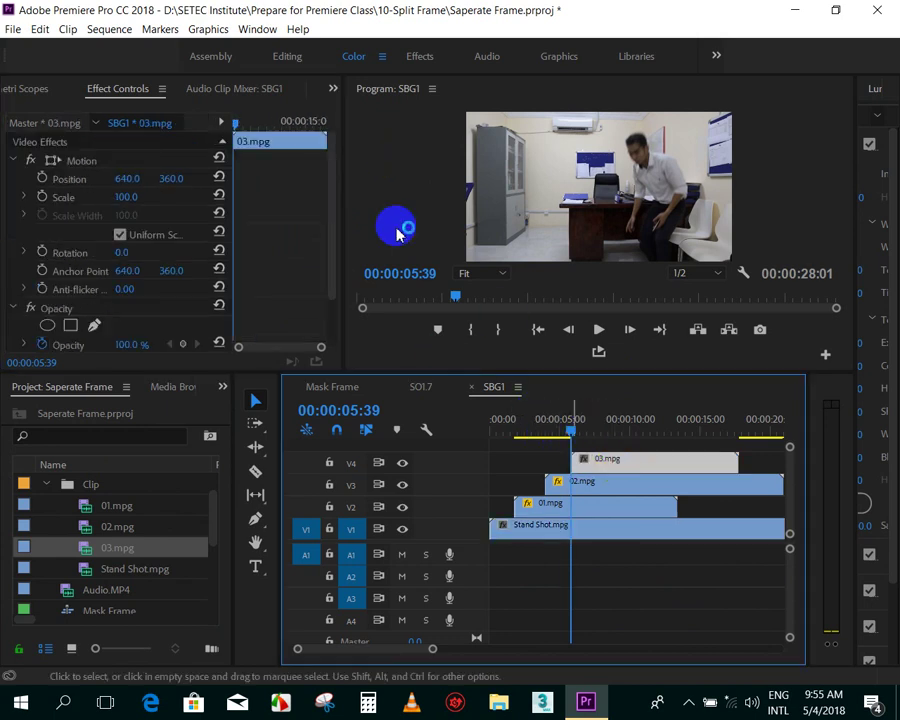
scroll(316, 244, down, 3)
click(96, 263)
click(712, 195)
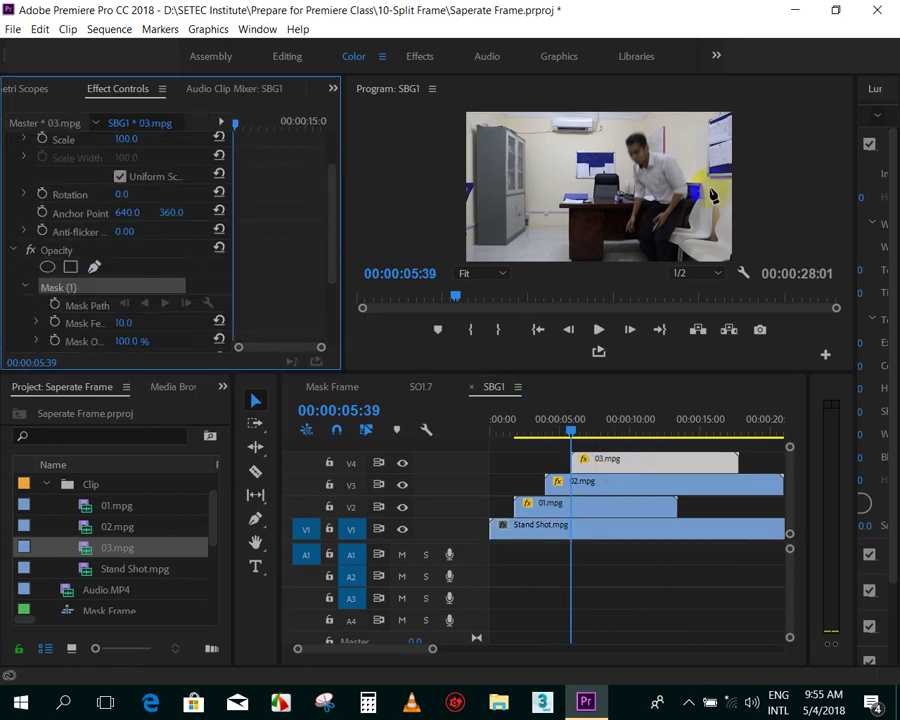
click(628, 131)
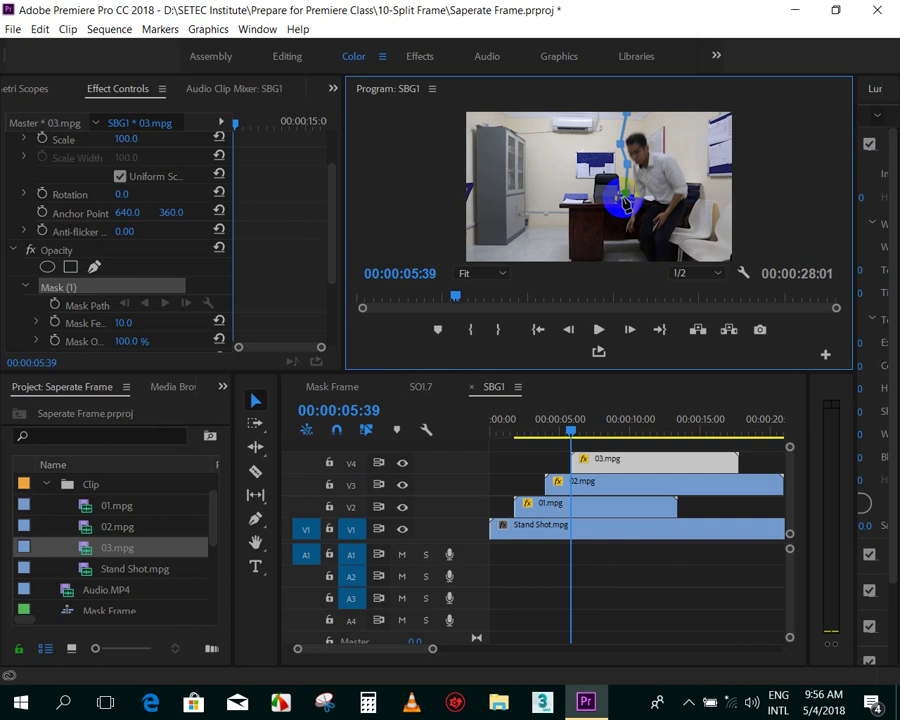
click(609, 245)
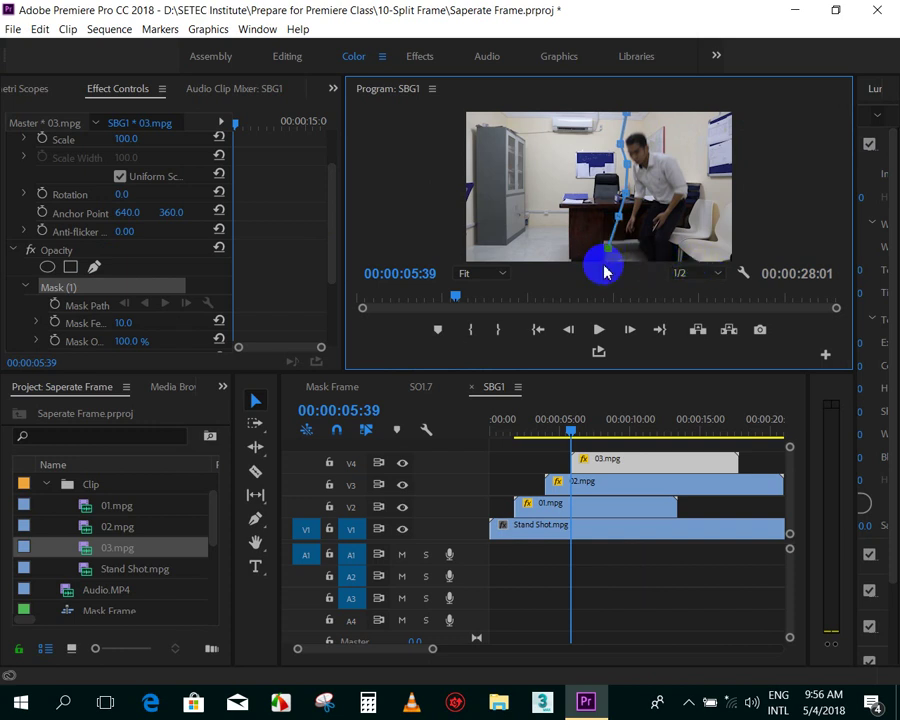
- Check the mask at 75% zoom, return to Fit, and close the path at its first point
click(482, 274)
click(490, 364)
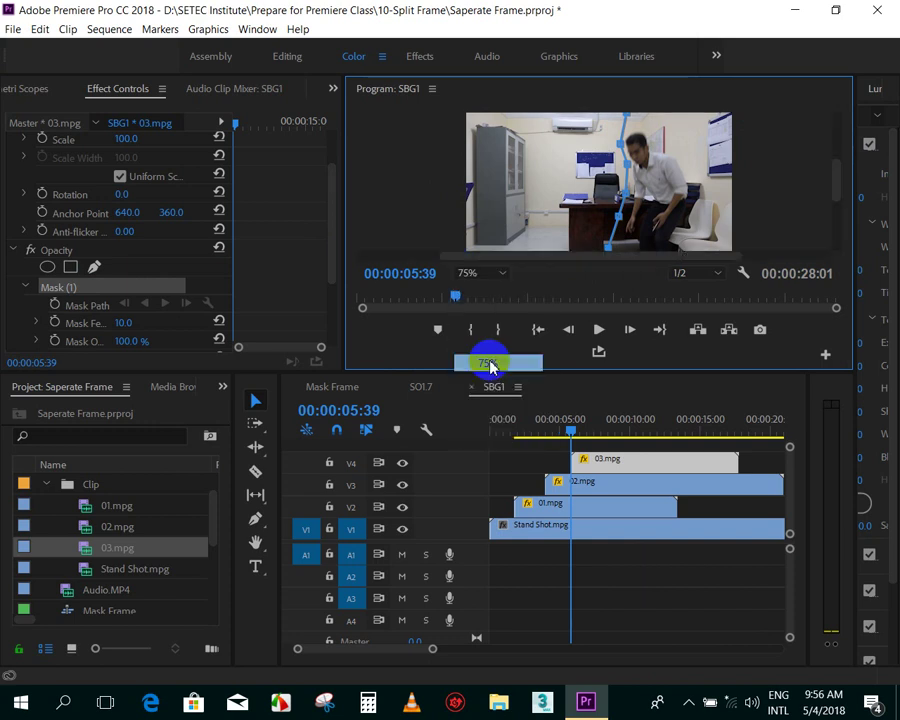
click(813, 210)
drag(835, 187, 816, 250)
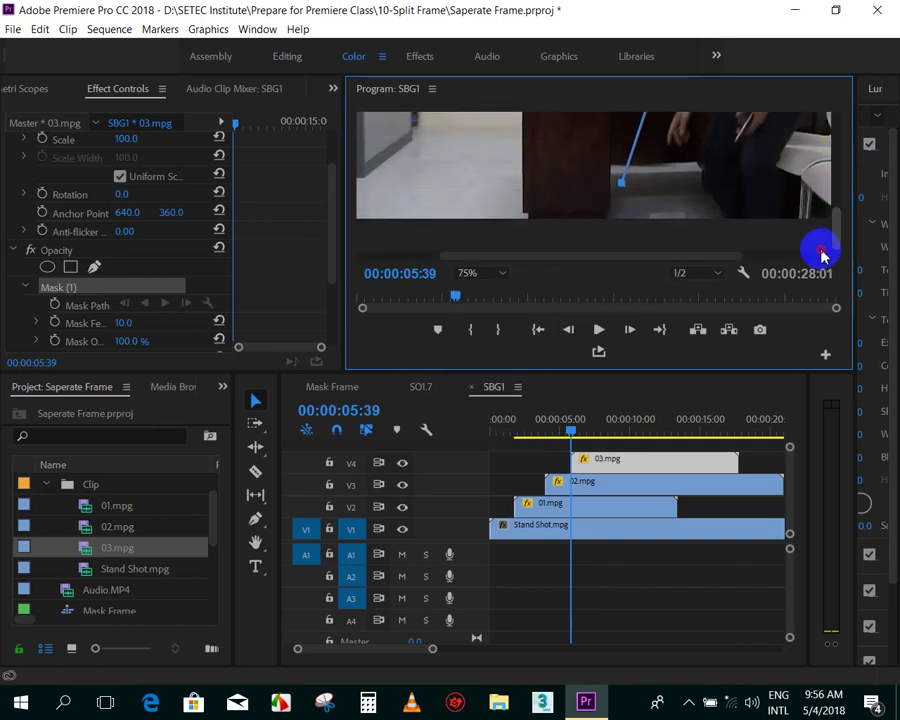
drag(599, 262, 663, 262)
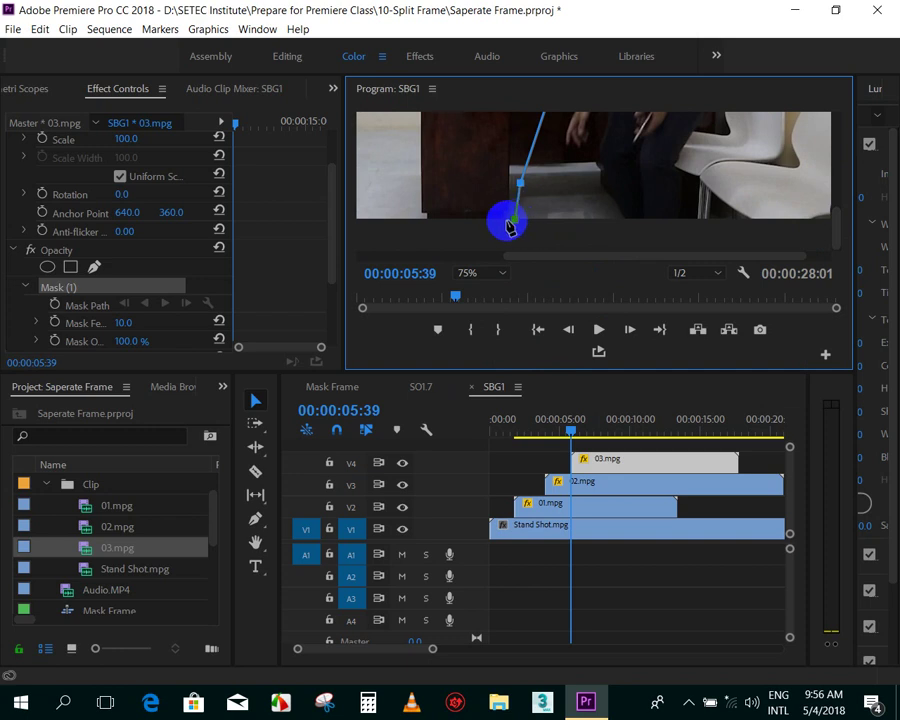
click(488, 274)
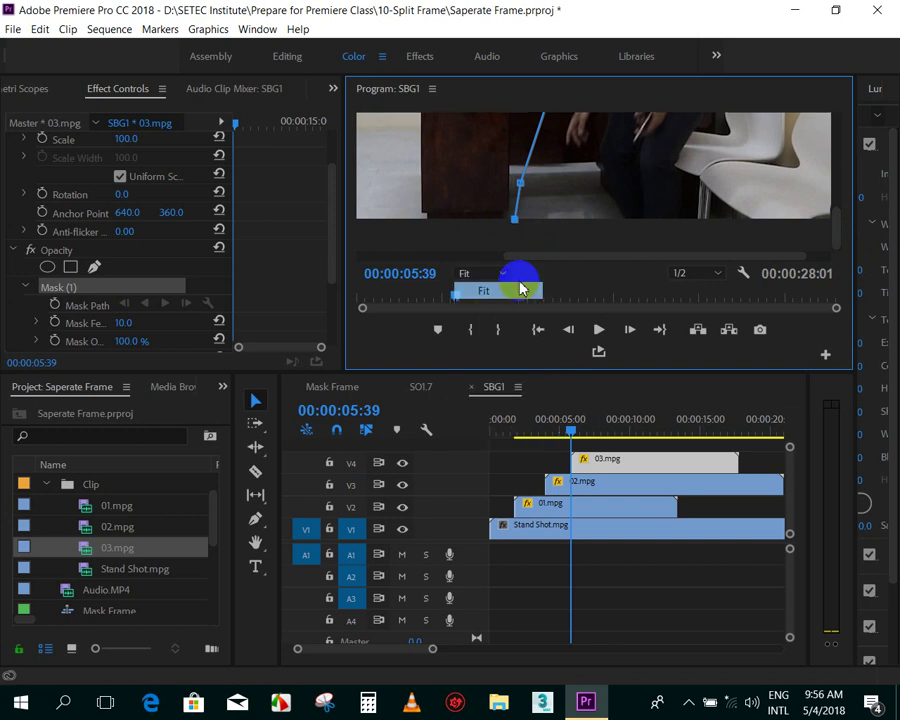
click(520, 289)
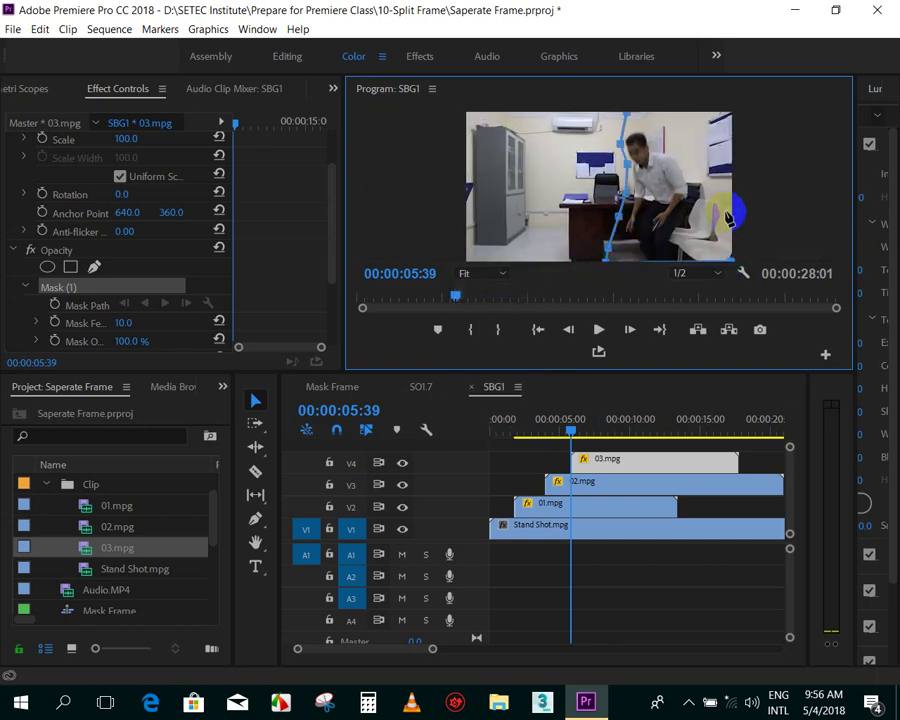
click(627, 117)
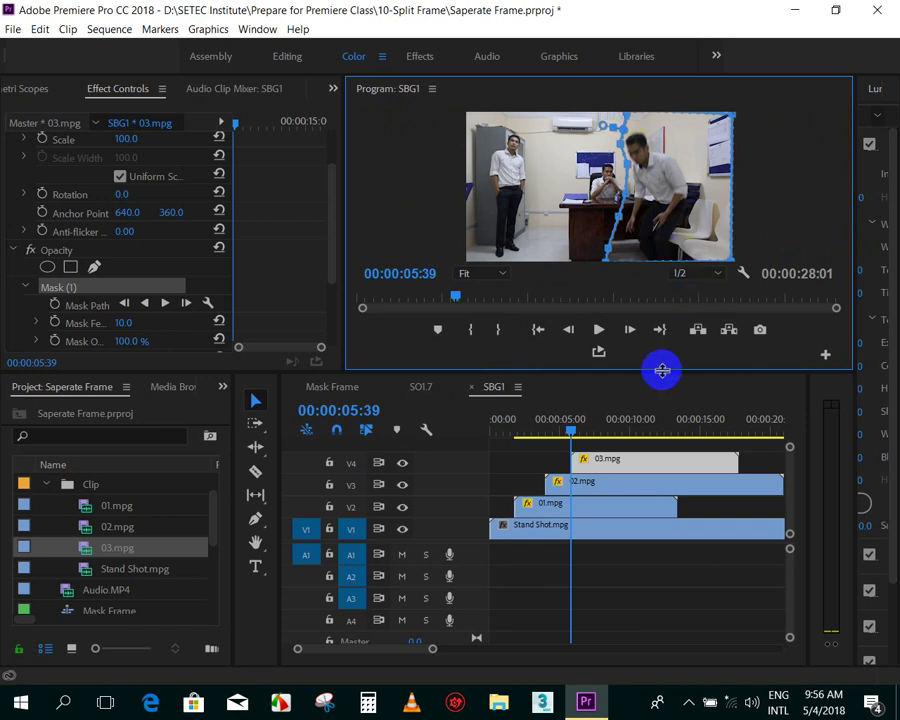
- Preview the three-man composite, reselect 03.mpg, and return to the sequence start
click(630, 594)
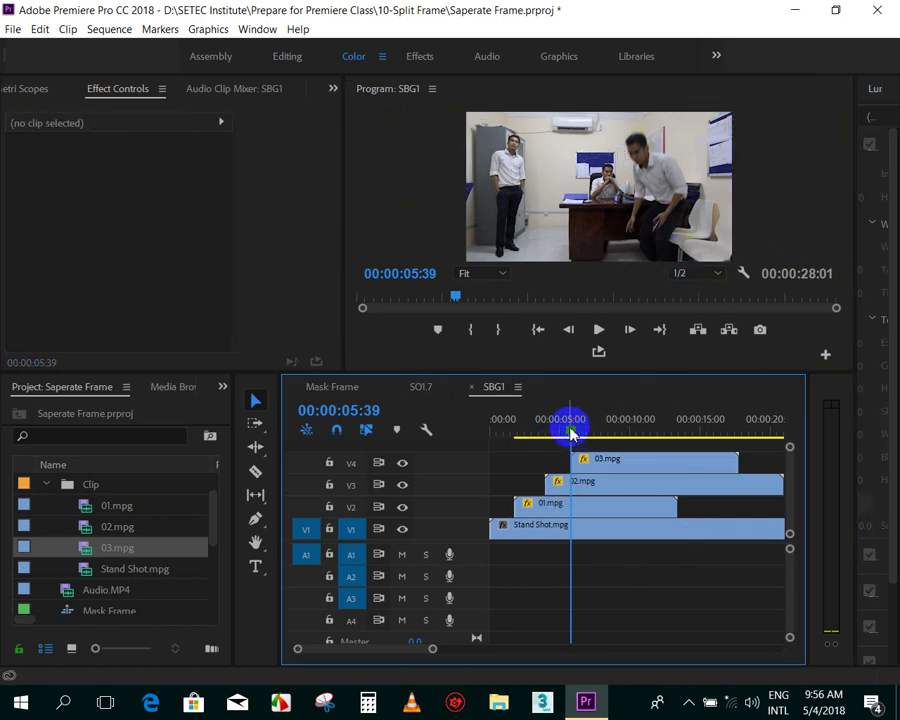
click(615, 466)
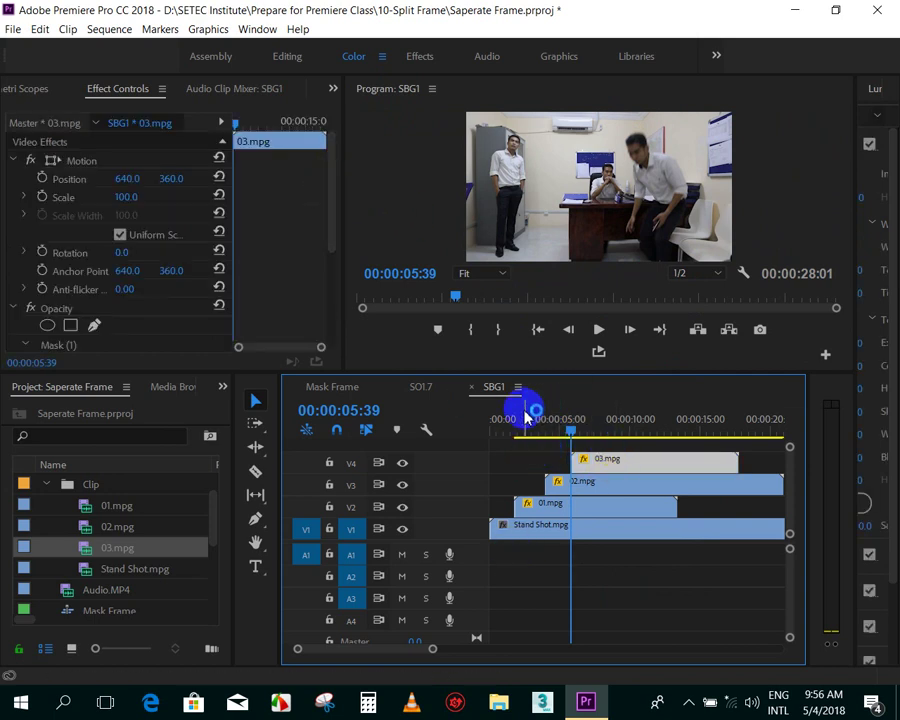
drag(498, 424, 492, 430)
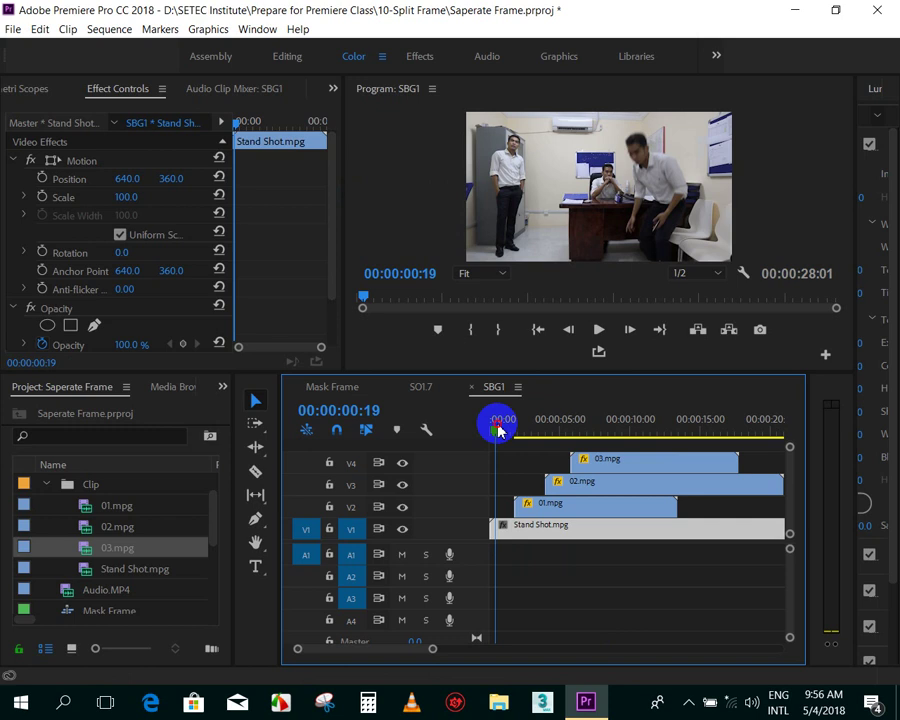
- Show the 01.mpg clip's Mask (1) outline over the frame at 00:00:03:19
click(537, 418)
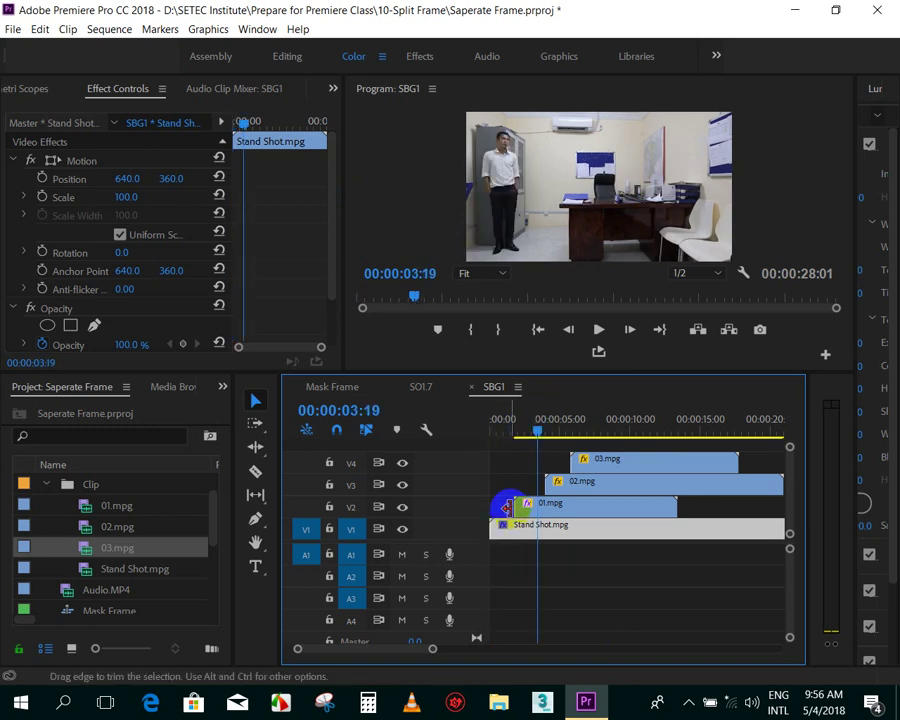
click(534, 507)
scroll(335, 270, down, 4)
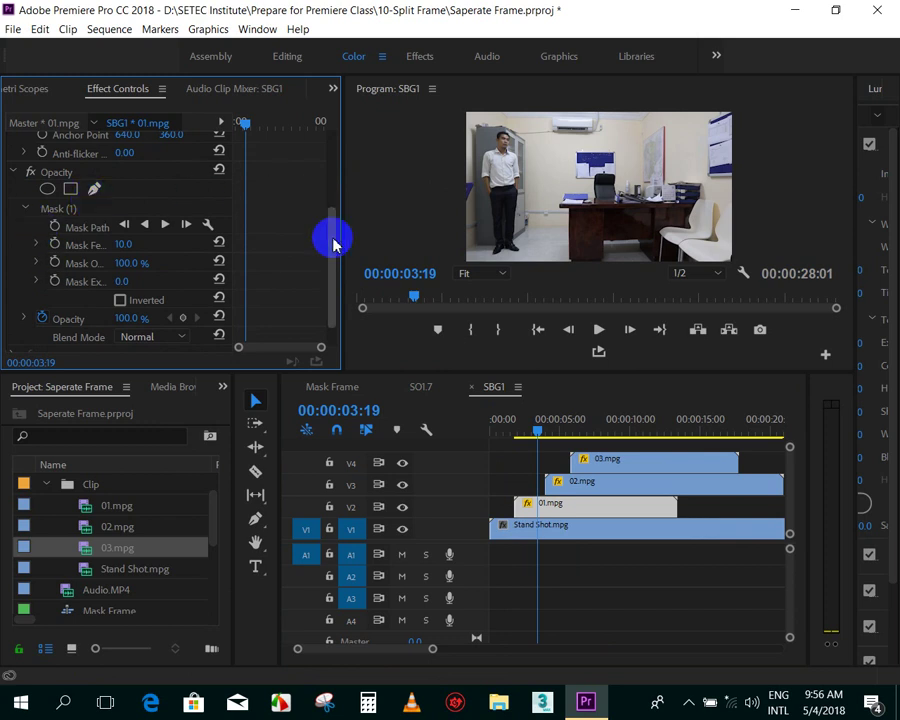
drag(334, 252, 332, 308)
click(45, 160)
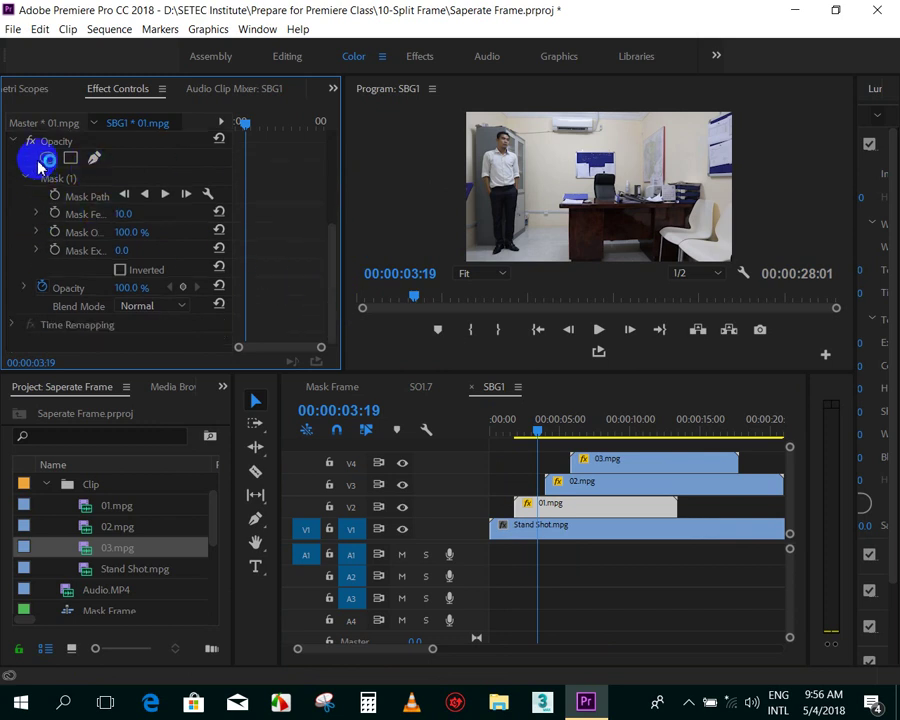
click(60, 178)
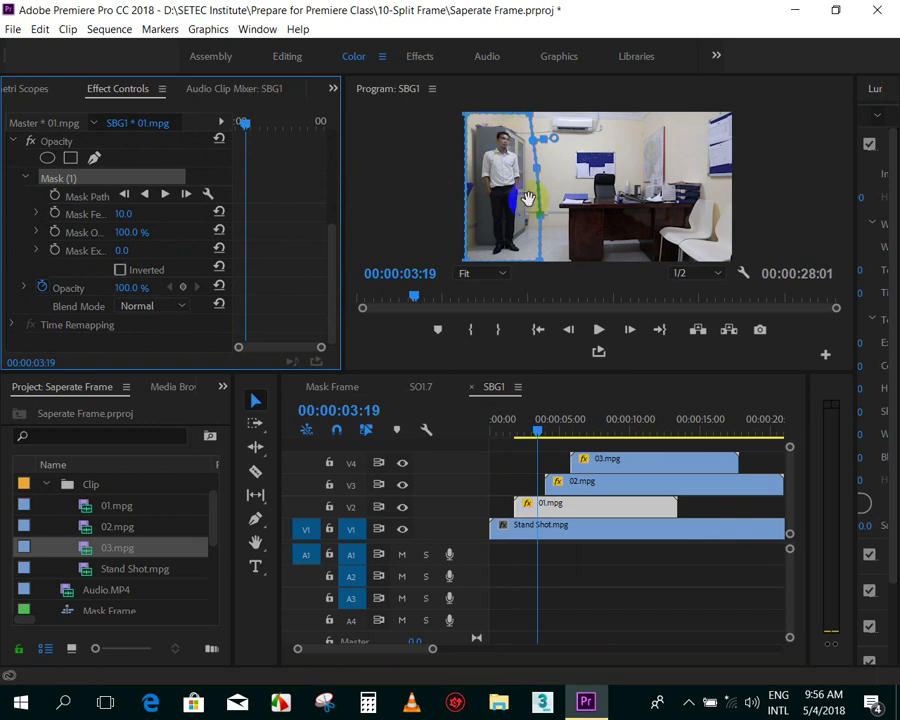
- Show the 02.mpg clip's mask outline at 00:00:06:25
click(582, 428)
click(594, 485)
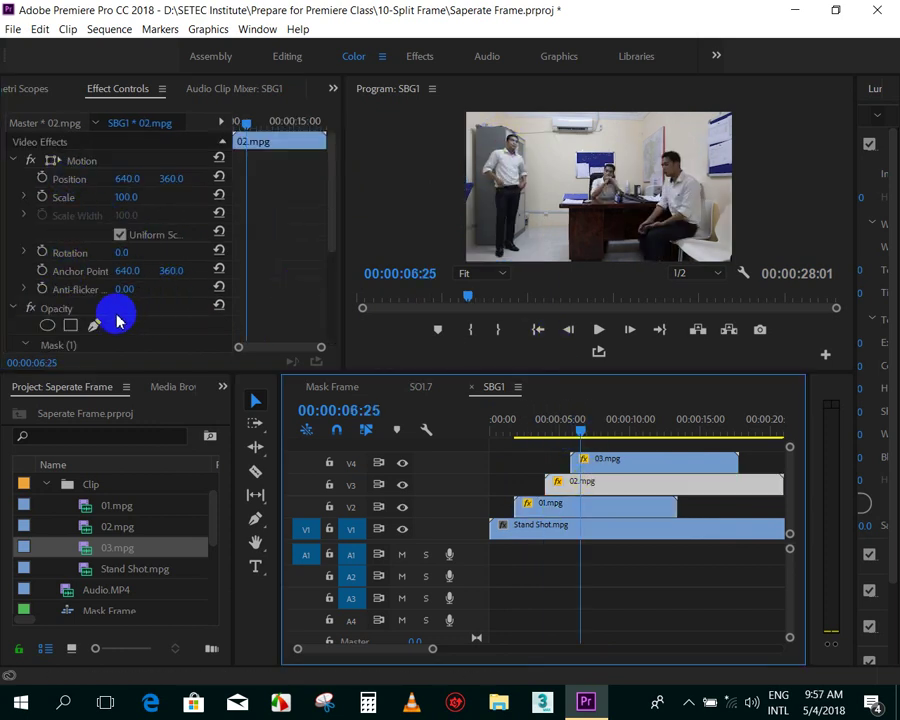
scroll(100, 300, down, 2)
click(64, 274)
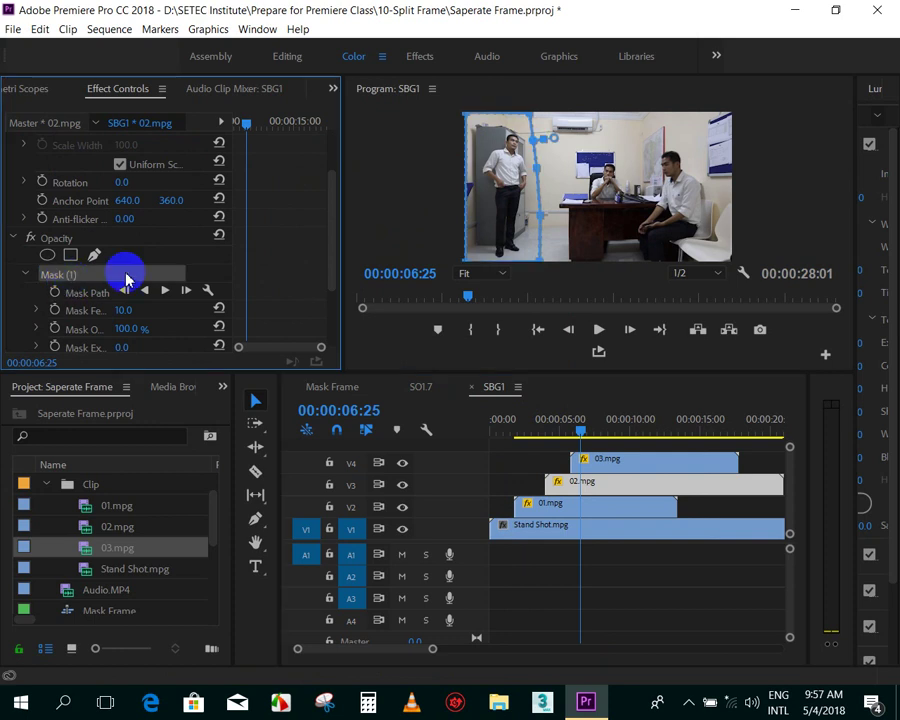
- Display the 03.mpg mask outline and scrub the composite from about 3 seconds
click(613, 470)
drag(333, 205, 333, 271)
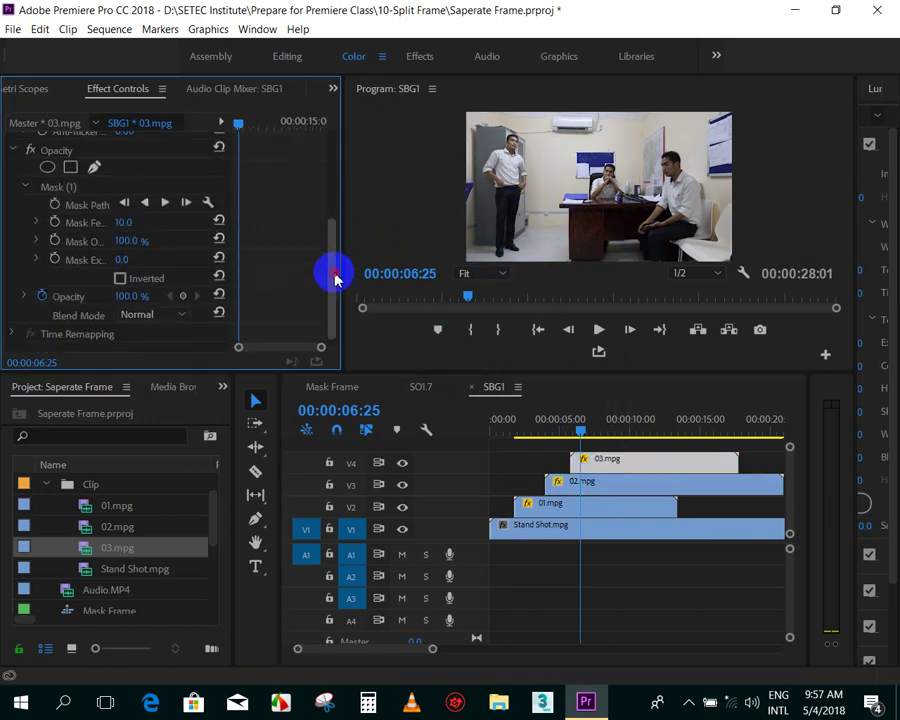
click(80, 190)
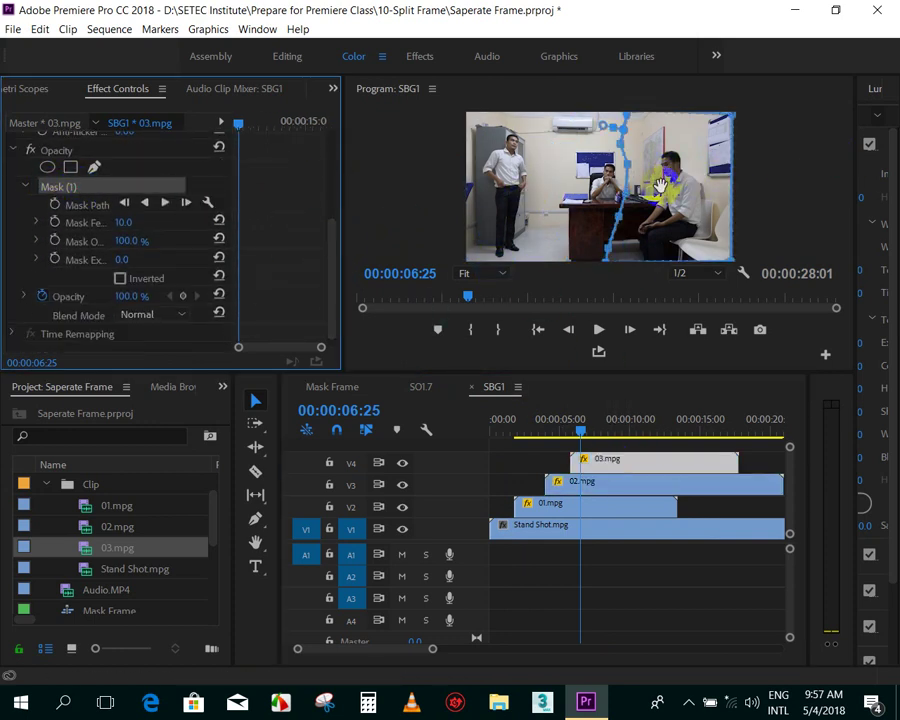
click(592, 522)
drag(540, 430, 588, 431)
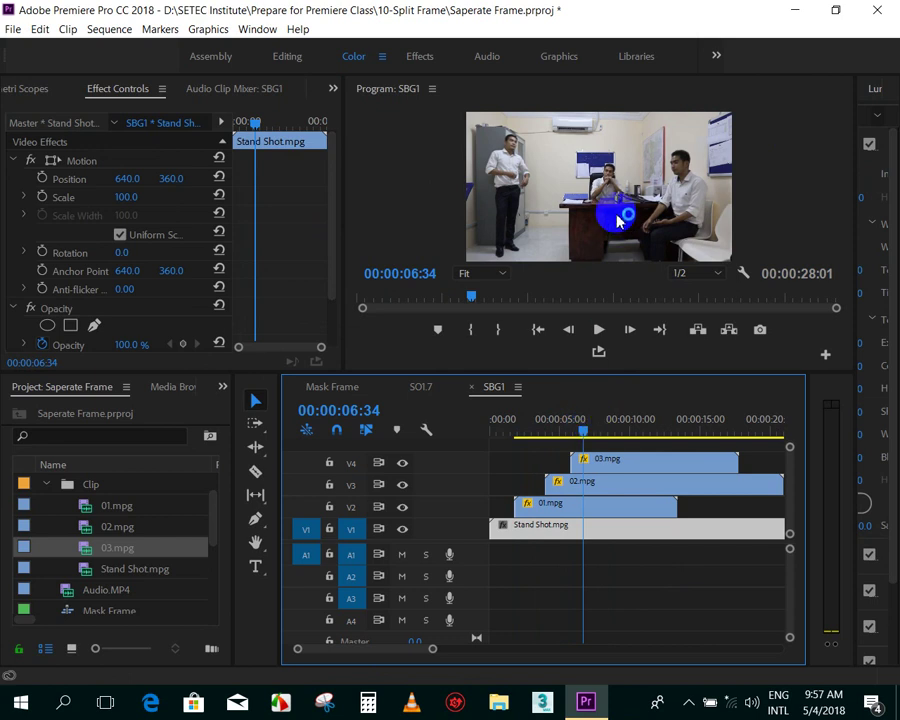
- Scrub the composite through 11–13 seconds, then select 02.mpg and review 5–7 seconds
drag(585, 434, 680, 434)
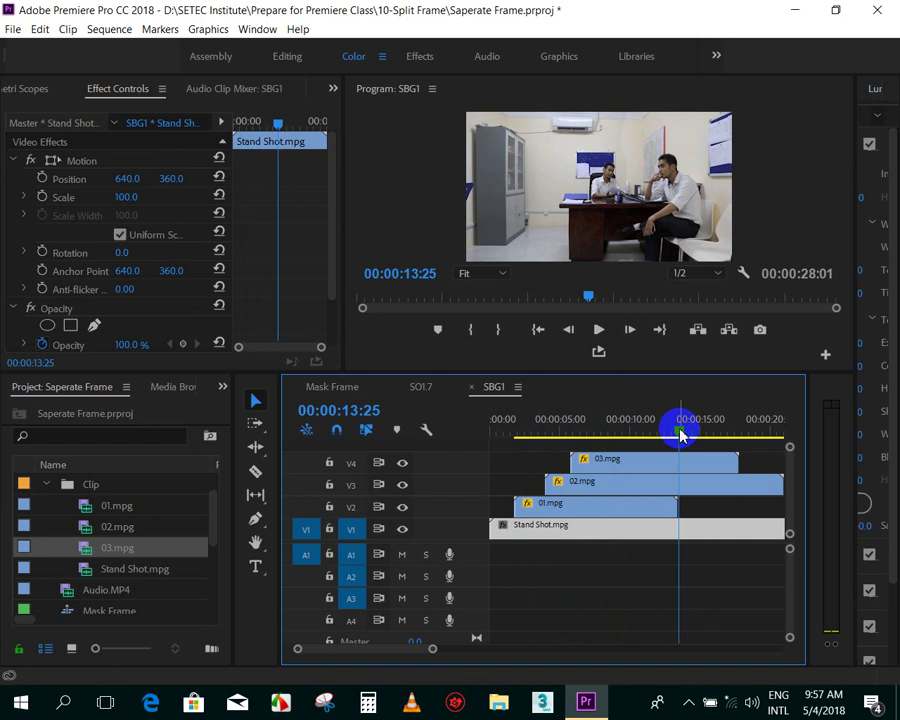
mouse_move(678, 432)
mouse_down()
mouse_move(657, 446)
mouse_move(727, 444)
mouse_up()
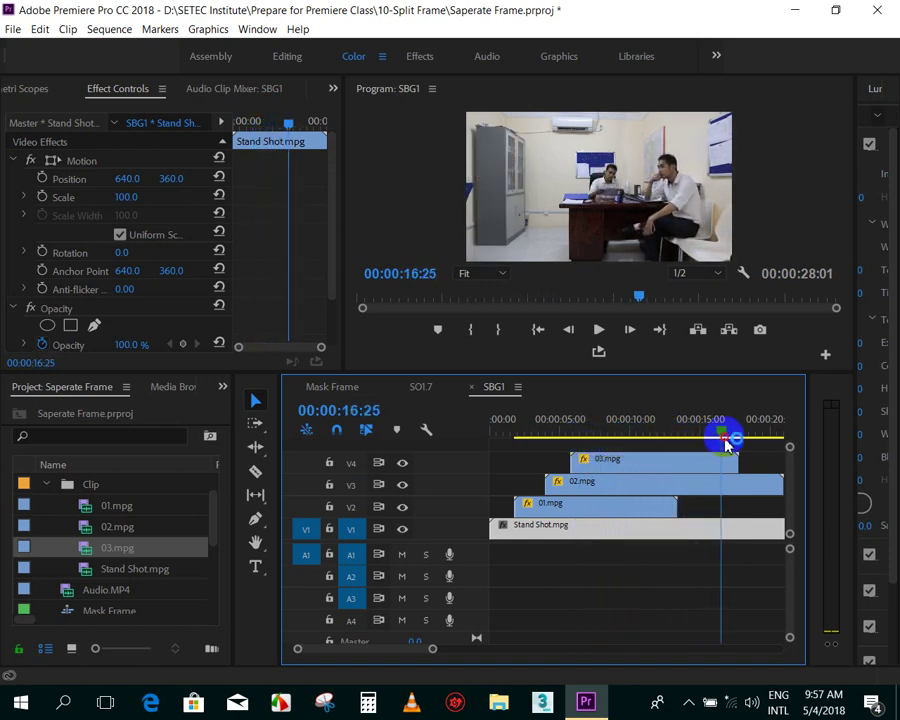
mouse_move(636, 416)
mouse_down()
mouse_move(606, 408)
mouse_move(656, 400)
mouse_move(592, 408)
mouse_move(605, 415)
mouse_move(689, 402)
mouse_move(613, 407)
mouse_move(647, 410)
mouse_move(625, 410)
mouse_move(703, 388)
mouse_move(601, 413)
mouse_move(689, 400)
mouse_move(650, 405)
mouse_up()
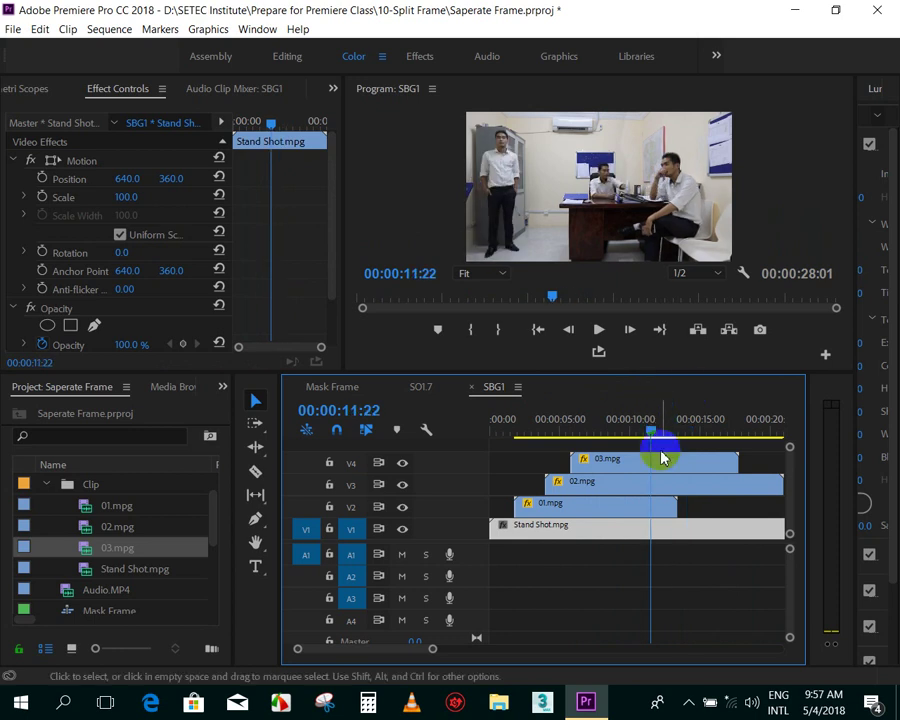
click(629, 489)
mouse_move(578, 426)
mouse_down()
mouse_move(571, 420)
mouse_move(597, 432)
mouse_move(665, 430)
mouse_move(643, 437)
mouse_up()
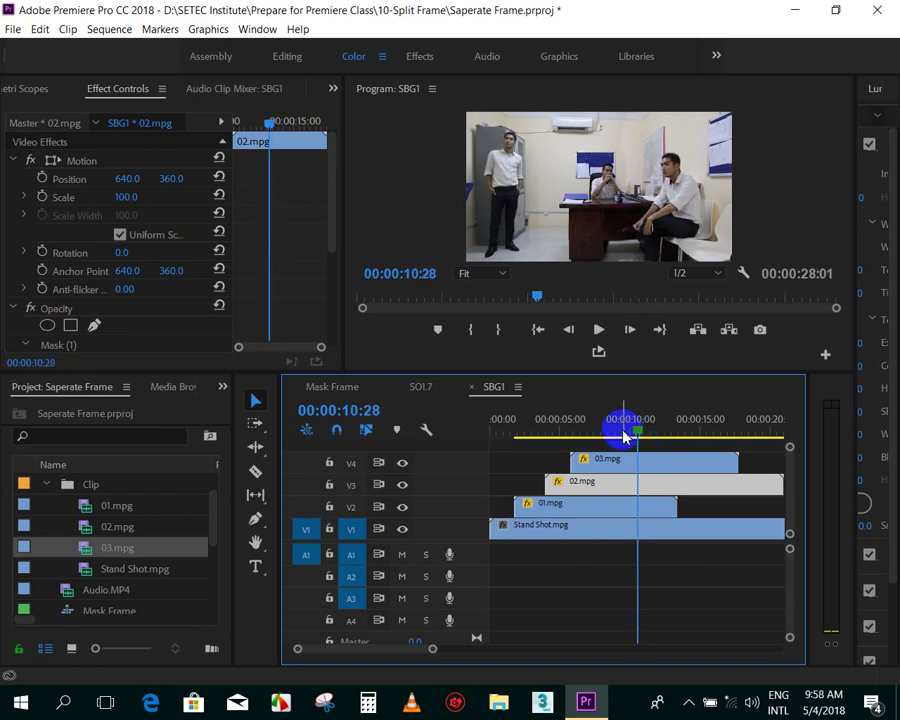
- Show the 02.mpg mask outline and set a Mask Path keyframe at 00:00:11:09
drag(635, 432, 645, 432)
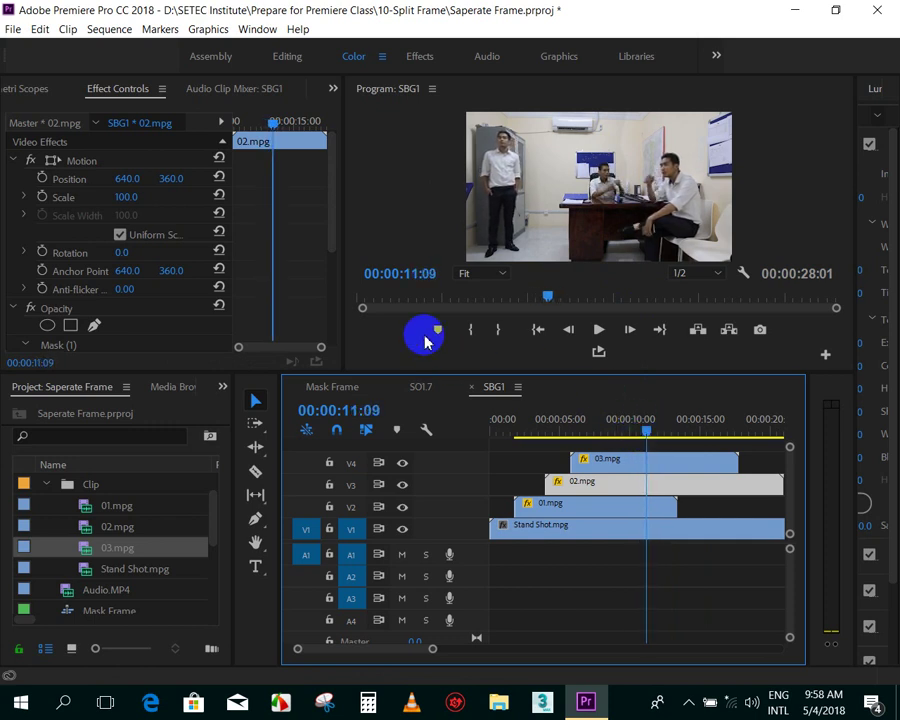
drag(333, 180, 337, 245)
click(60, 196)
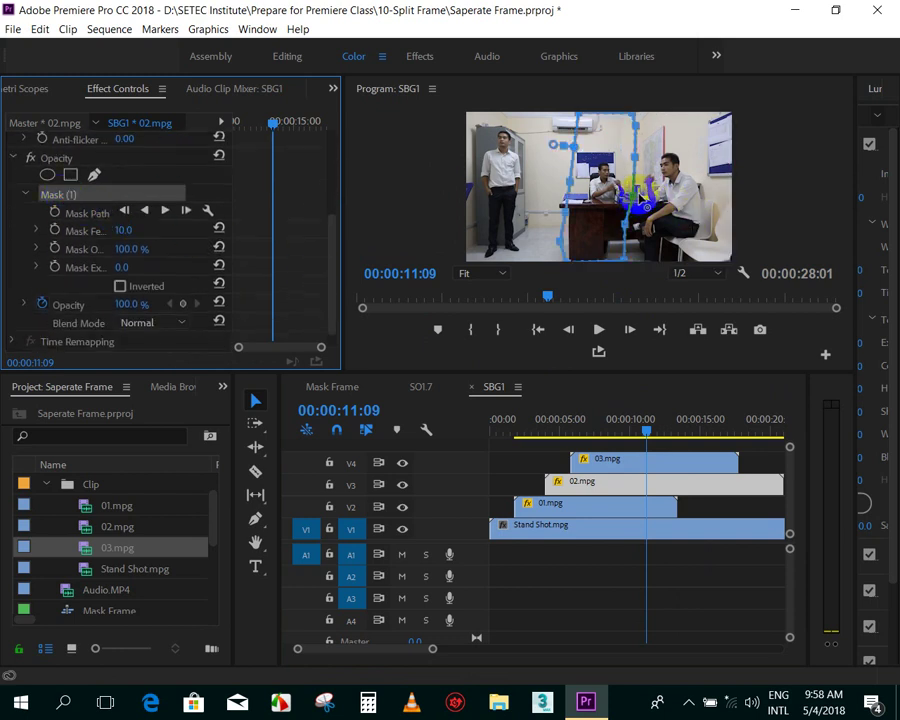
click(650, 430)
drag(650, 430, 646, 428)
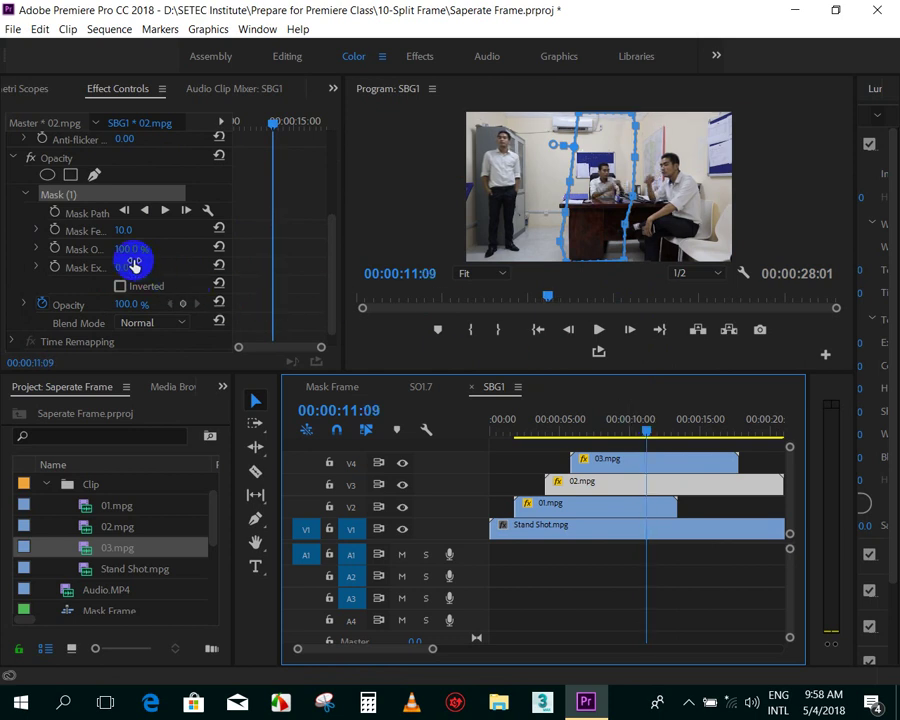
click(55, 213)
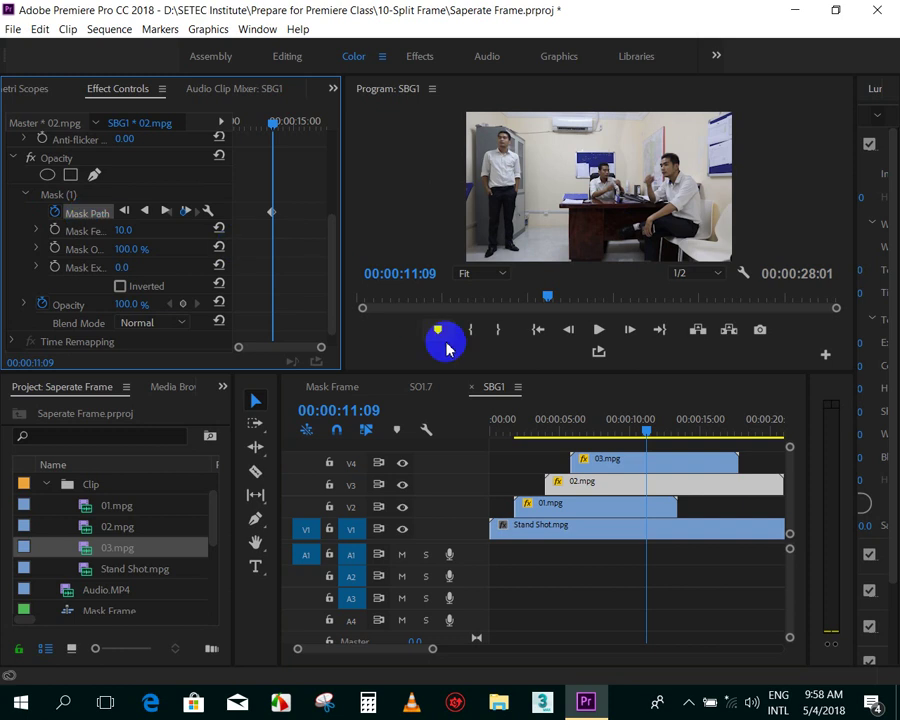
- Reshape the 02.mpg mask at 00:00:11:14 and scrub to 11:47 to check it
key(Right)
key(Right)
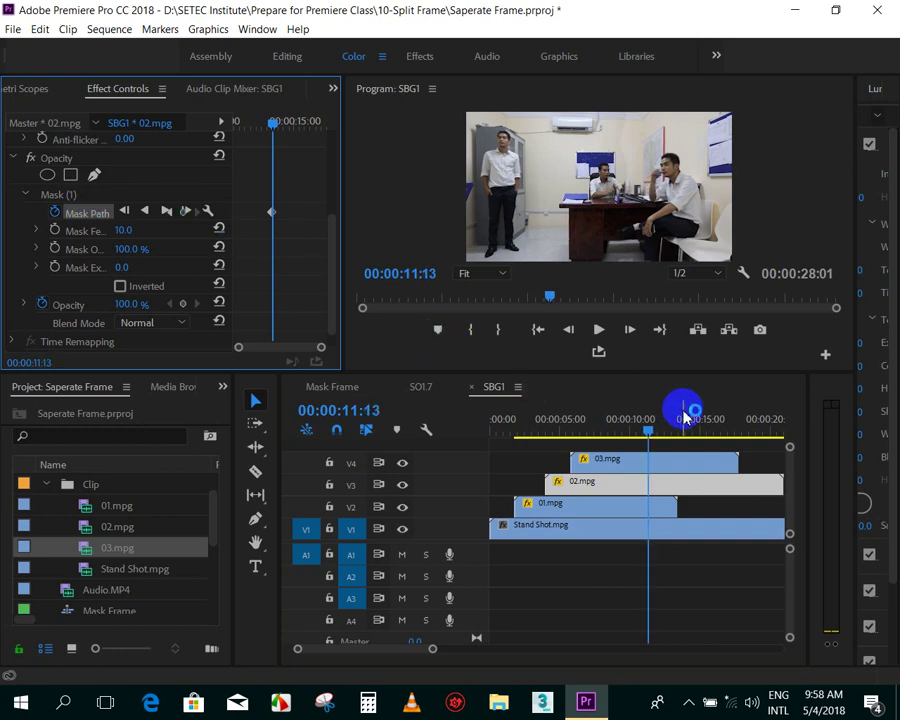
key(Right)
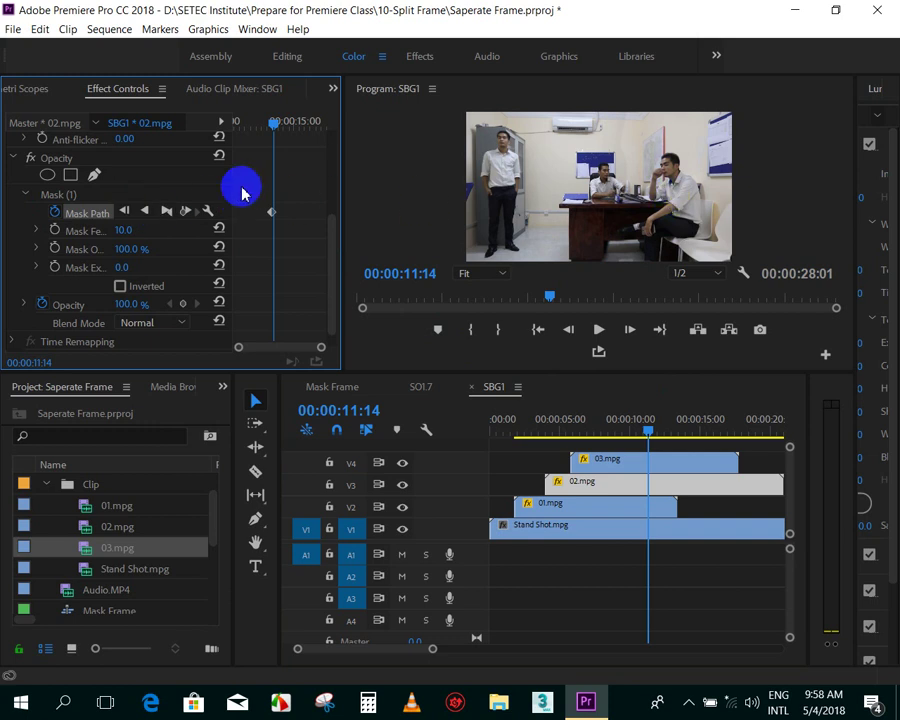
click(62, 195)
click(637, 205)
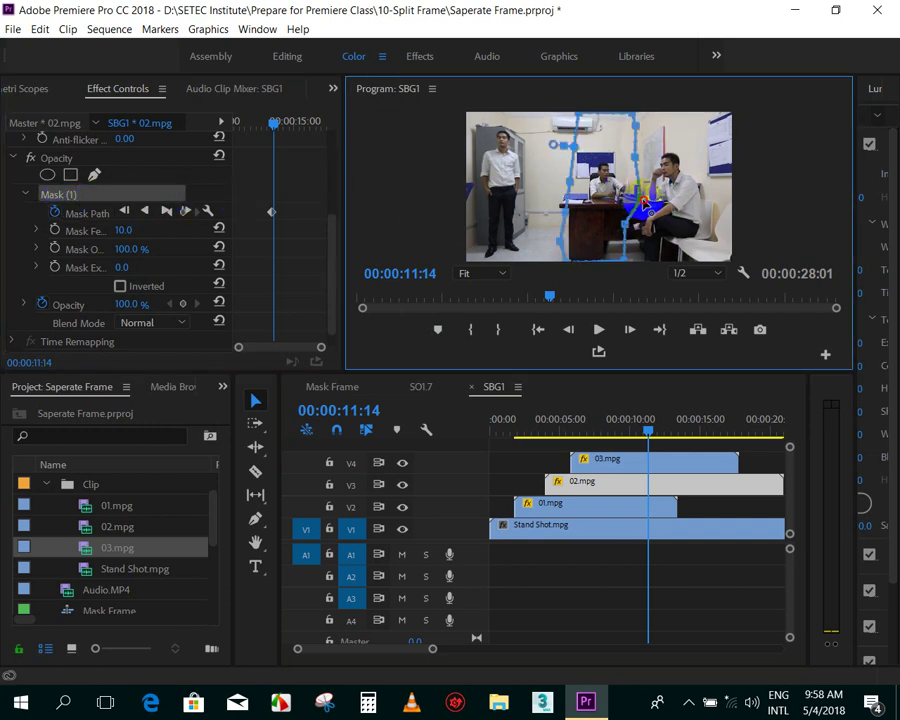
click(645, 158)
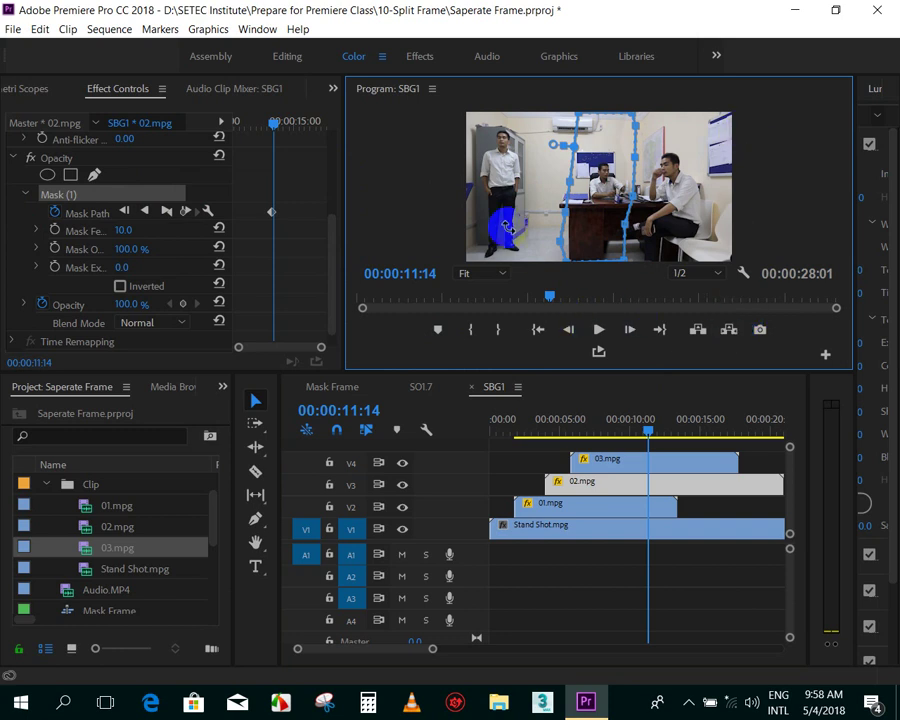
click(769, 268)
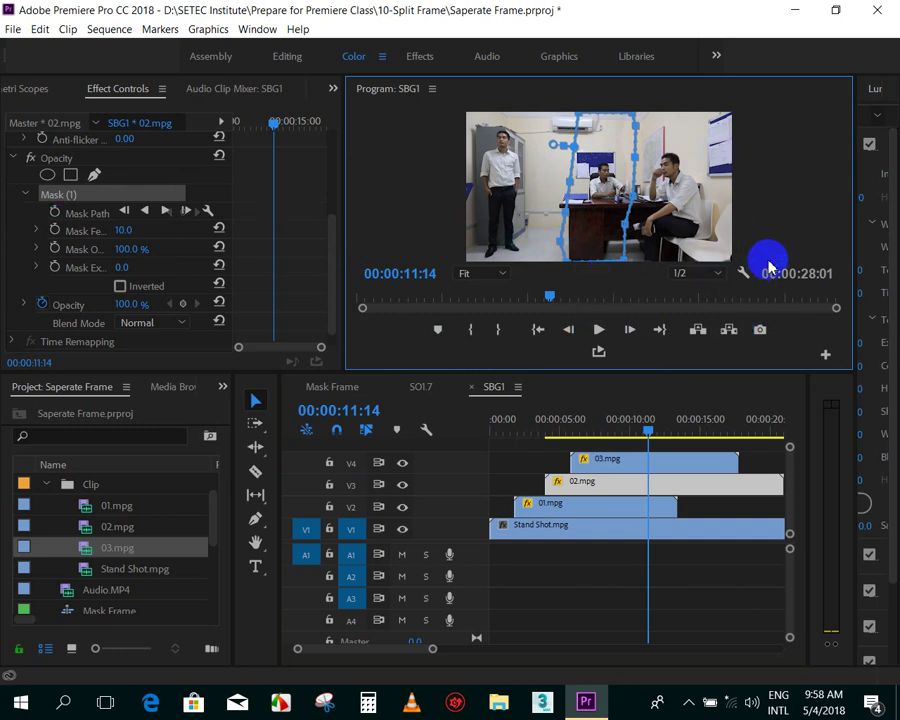
click(679, 571)
mouse_move(649, 432)
mouse_down()
mouse_move(660, 456)
mouse_move(590, 459)
mouse_move(647, 458)
mouse_up()
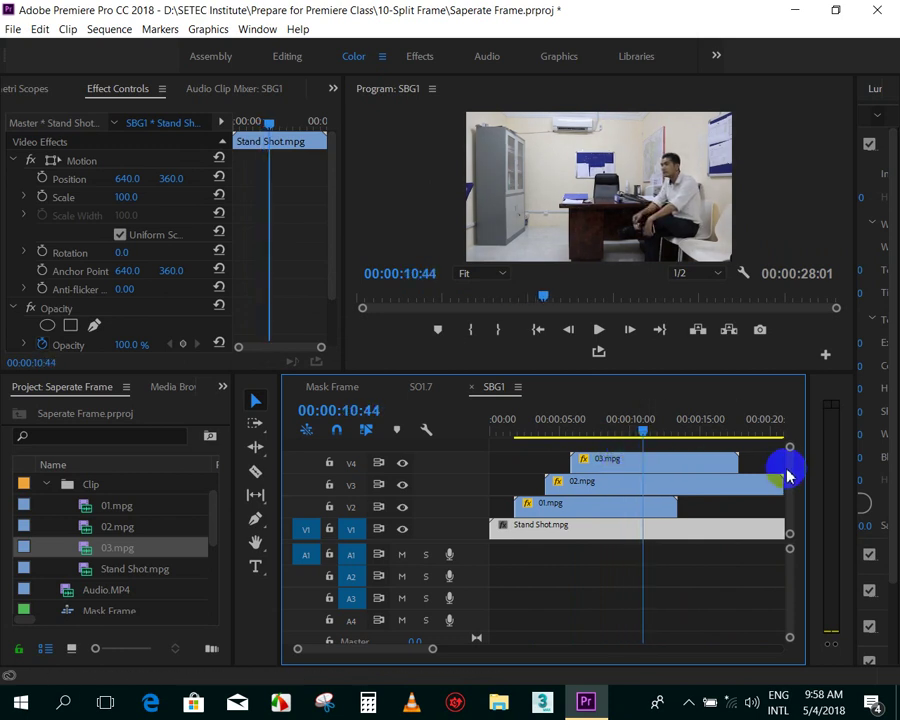
- Move to about 00:00:08:19 and show the 03.mpg clip's mask outline
drag(789, 467, 793, 465)
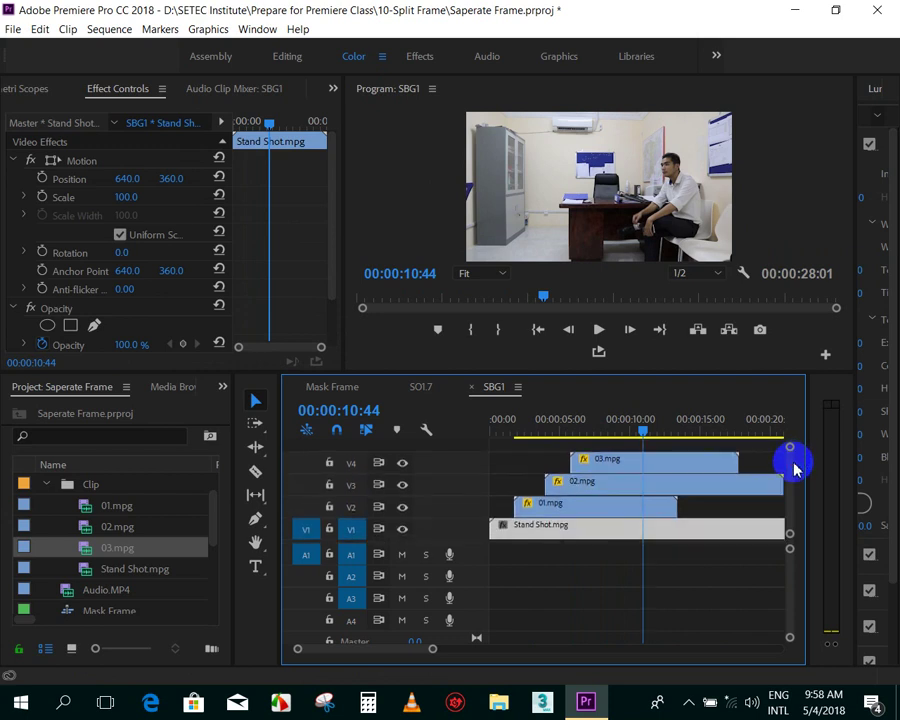
click(646, 430)
mouse_move(649, 432)
mouse_down()
mouse_move(517, 450)
mouse_move(612, 443)
mouse_up()
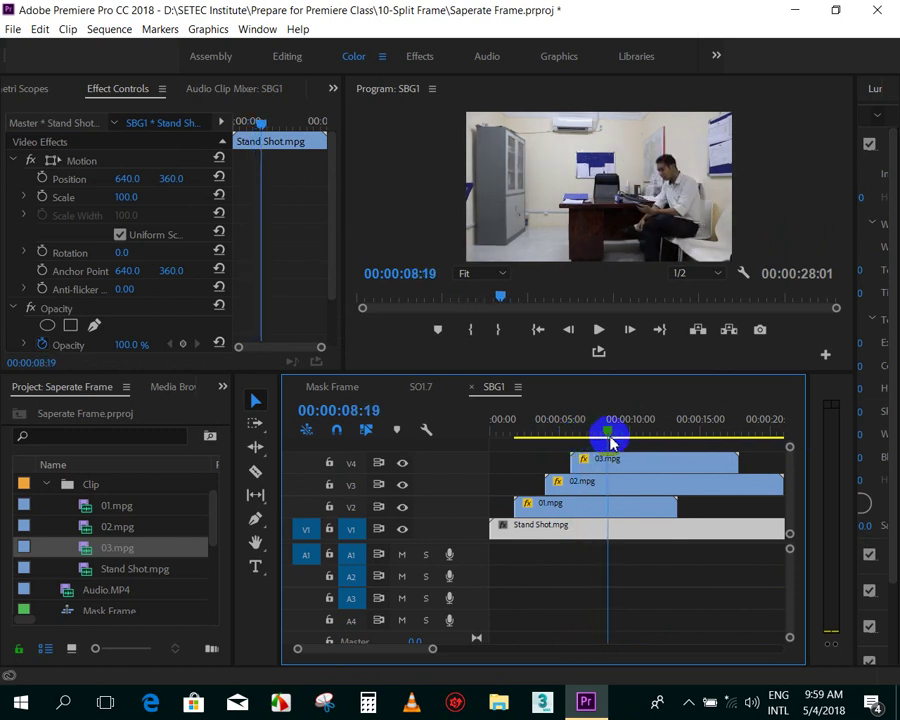
click(621, 462)
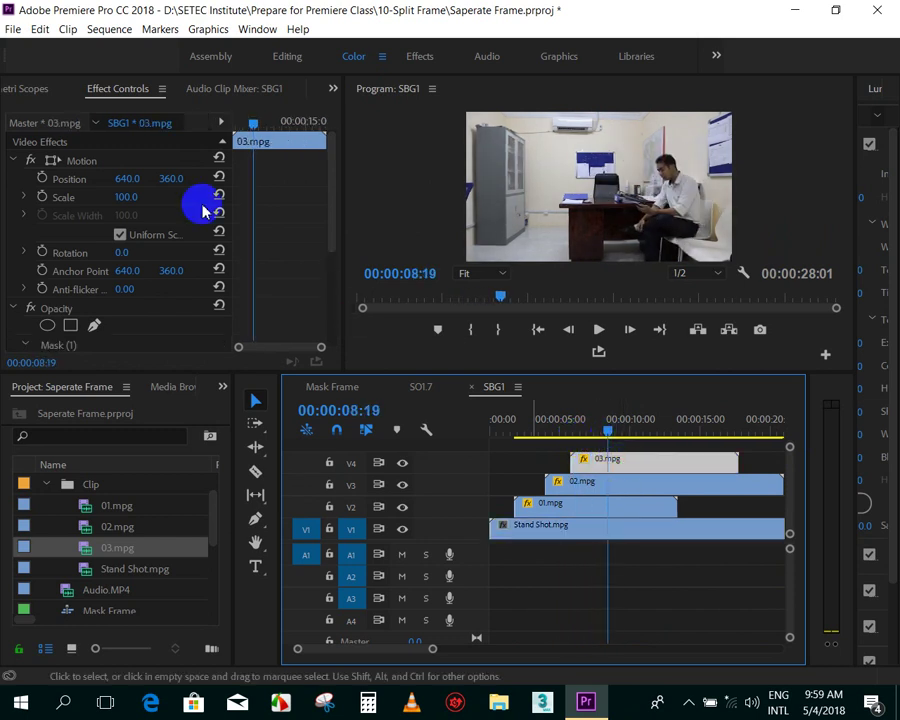
drag(332, 185, 335, 234)
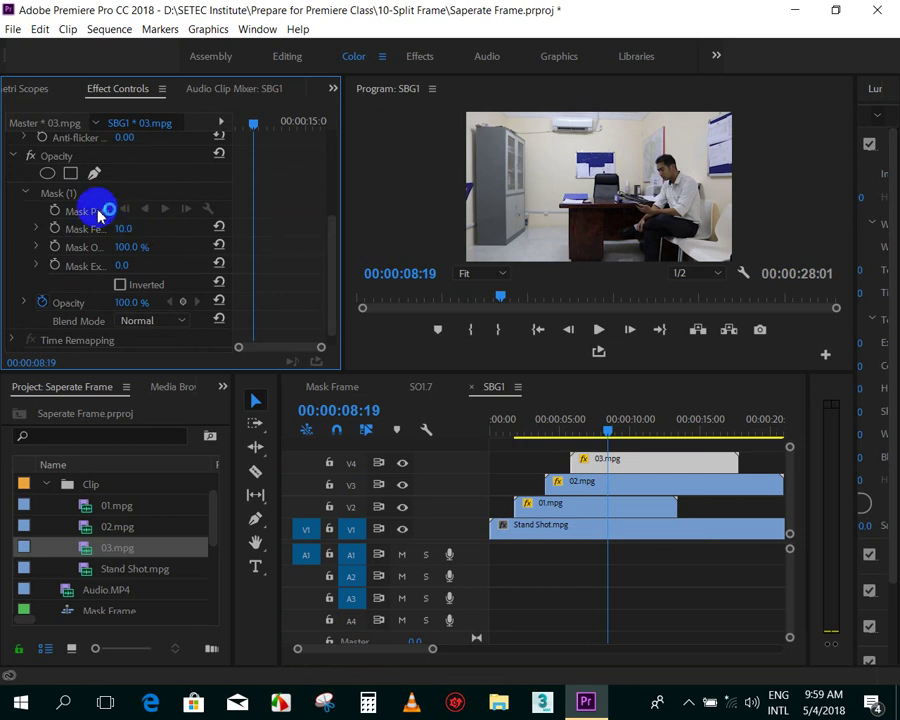
click(61, 195)
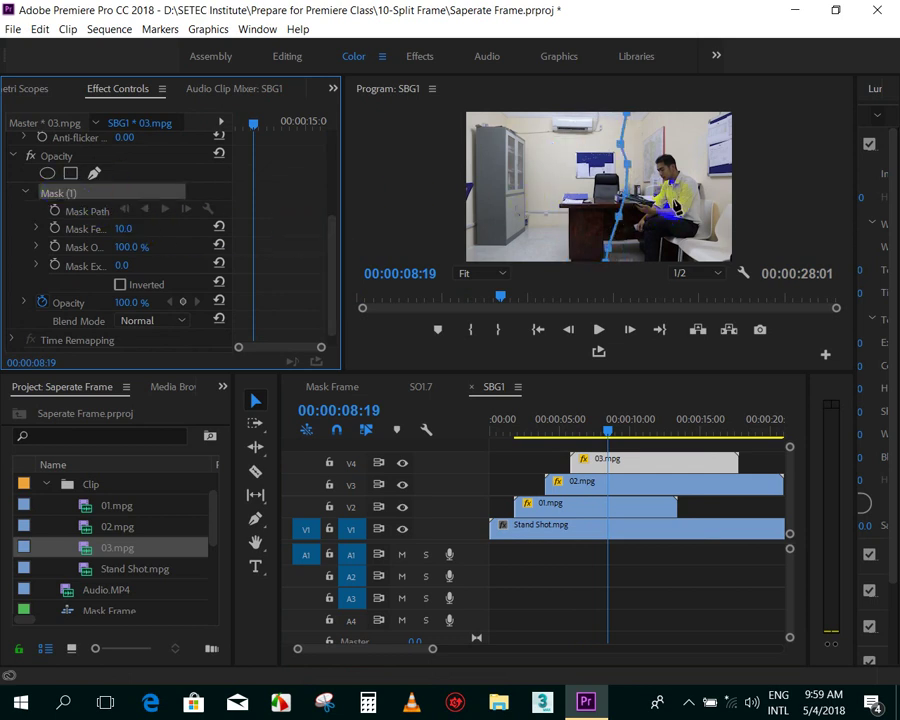
- Extend the 03.mpg mask along the bottom, right and top edges to close it, then review
click(493, 387)
drag(496, 374, 482, 442)
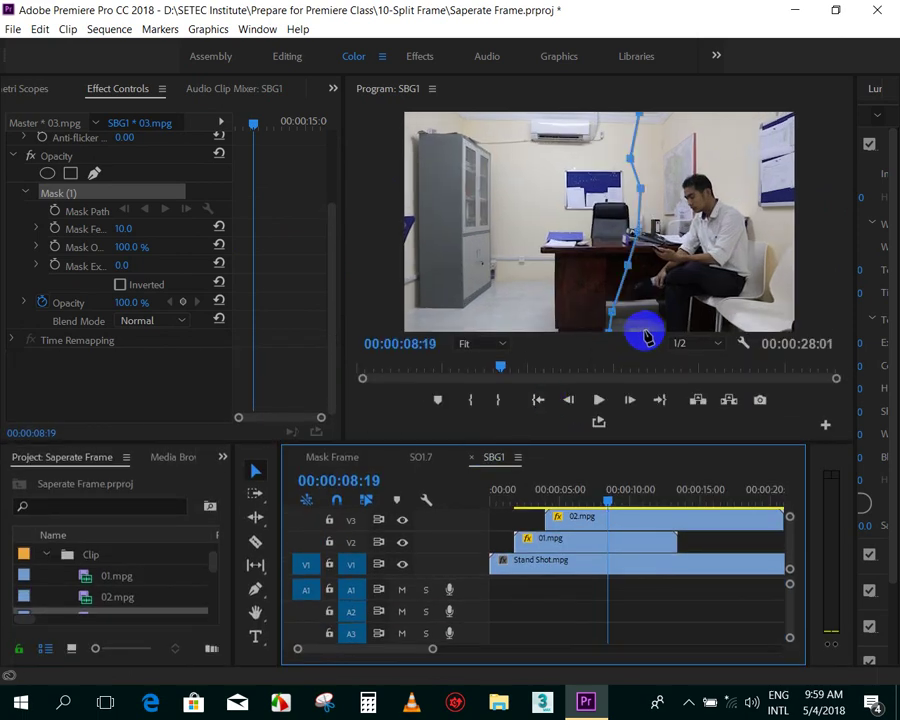
click(785, 340)
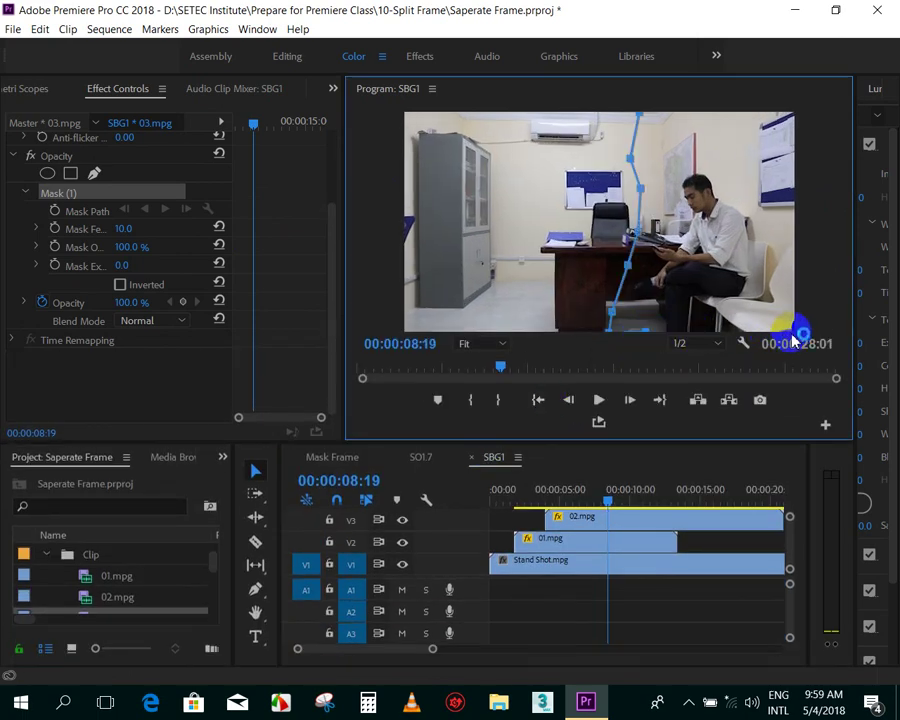
click(806, 218)
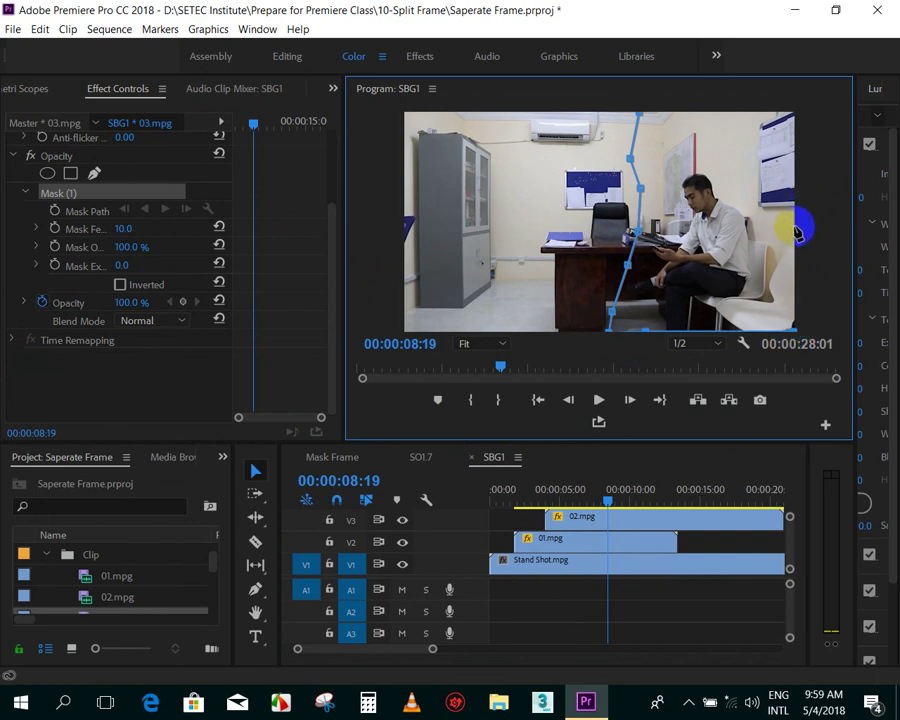
click(795, 228)
click(800, 145)
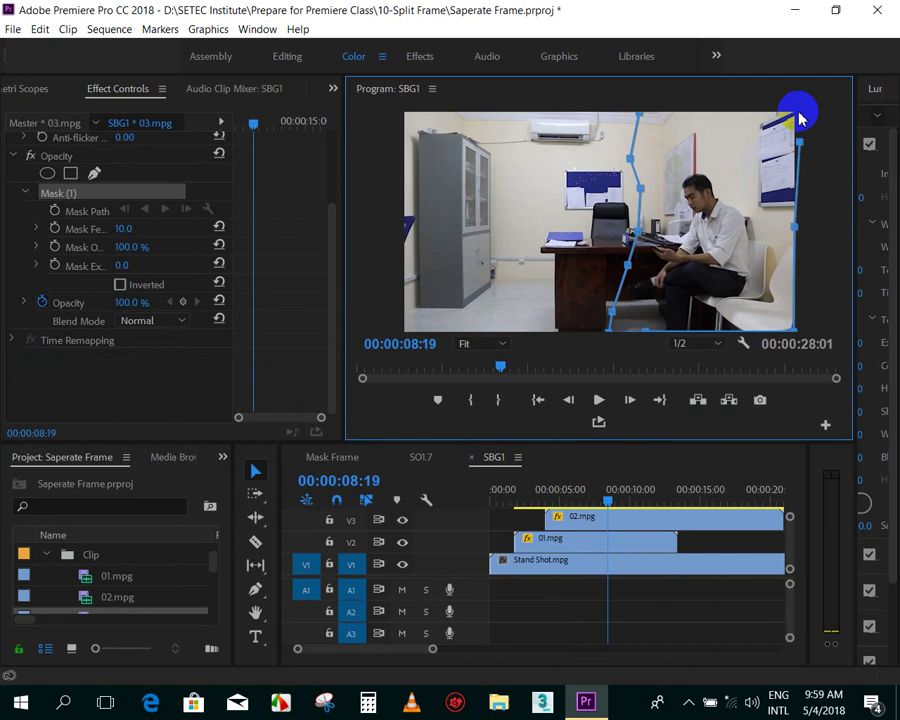
click(641, 116)
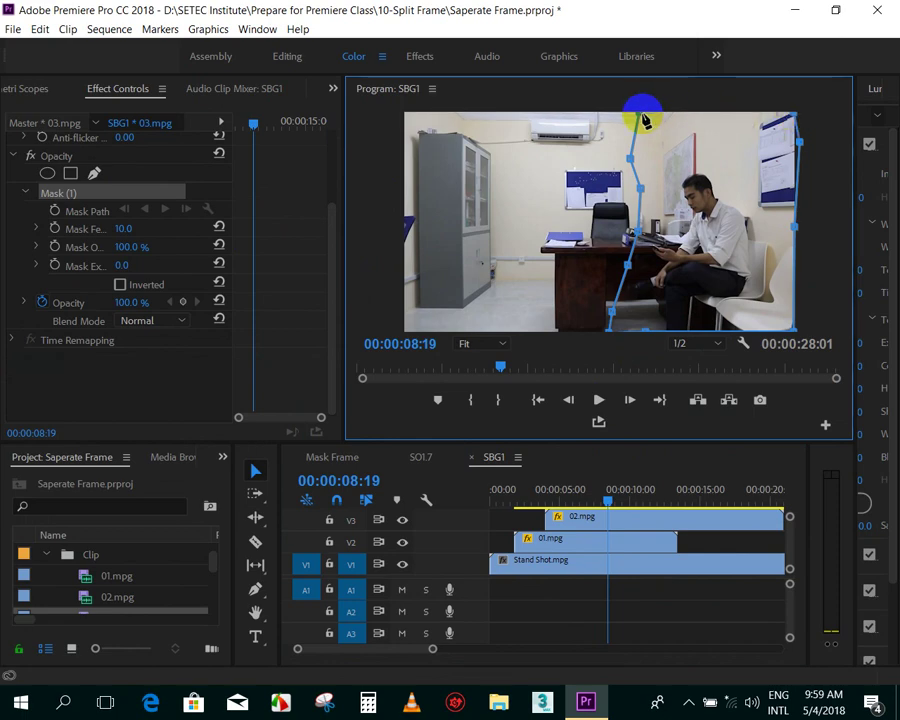
click(600, 487)
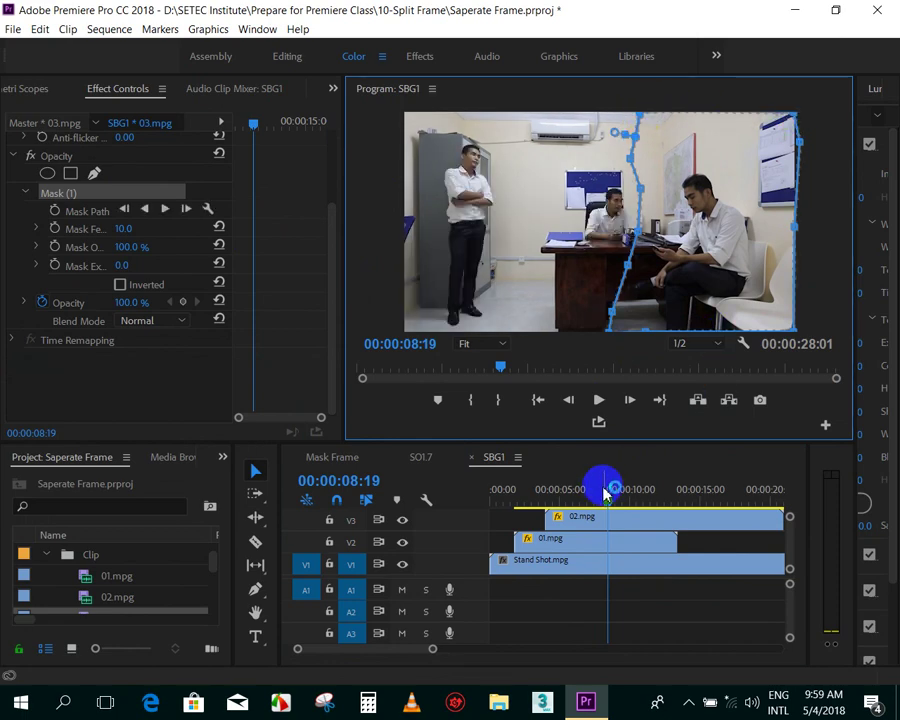
mouse_move(607, 500)
mouse_down()
mouse_move(563, 510)
mouse_move(573, 500)
mouse_up()
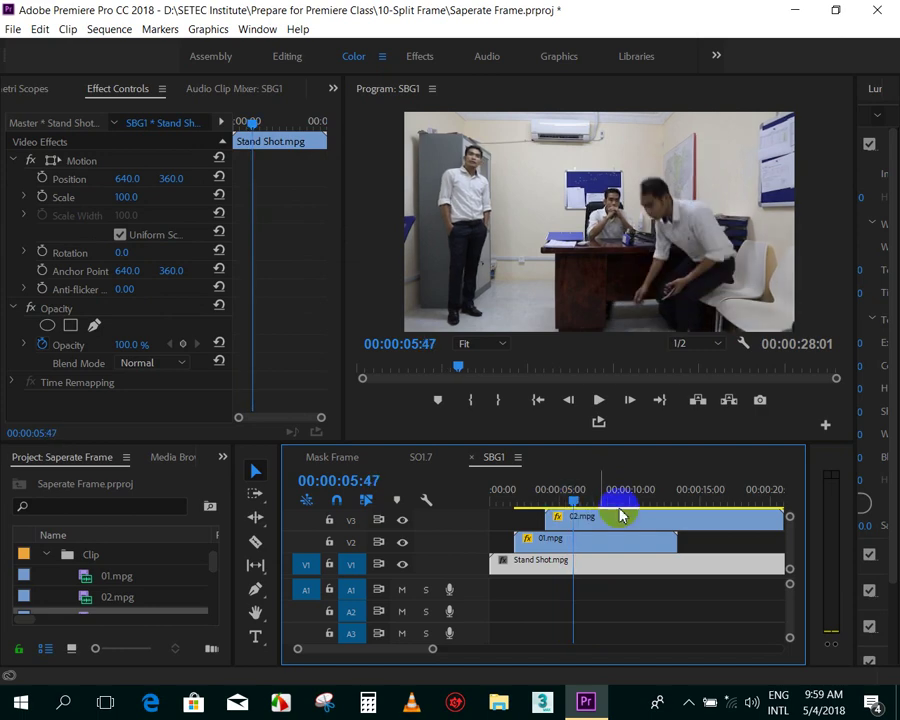
- Select 03.mpg on V4 and display its Mask (1) outline near the five-second mark
drag(630, 444, 626, 390)
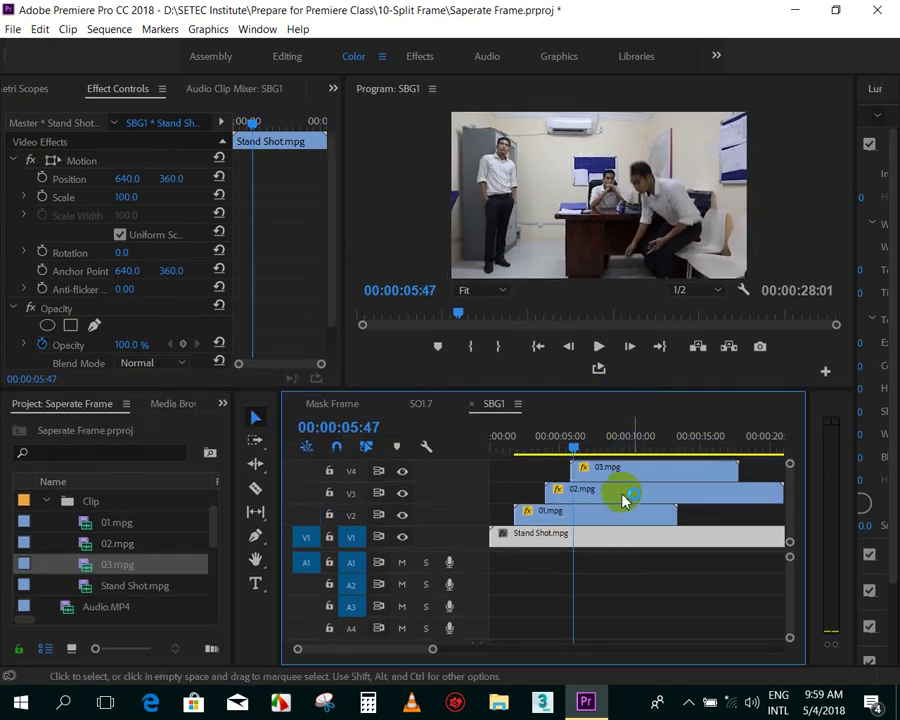
click(608, 465)
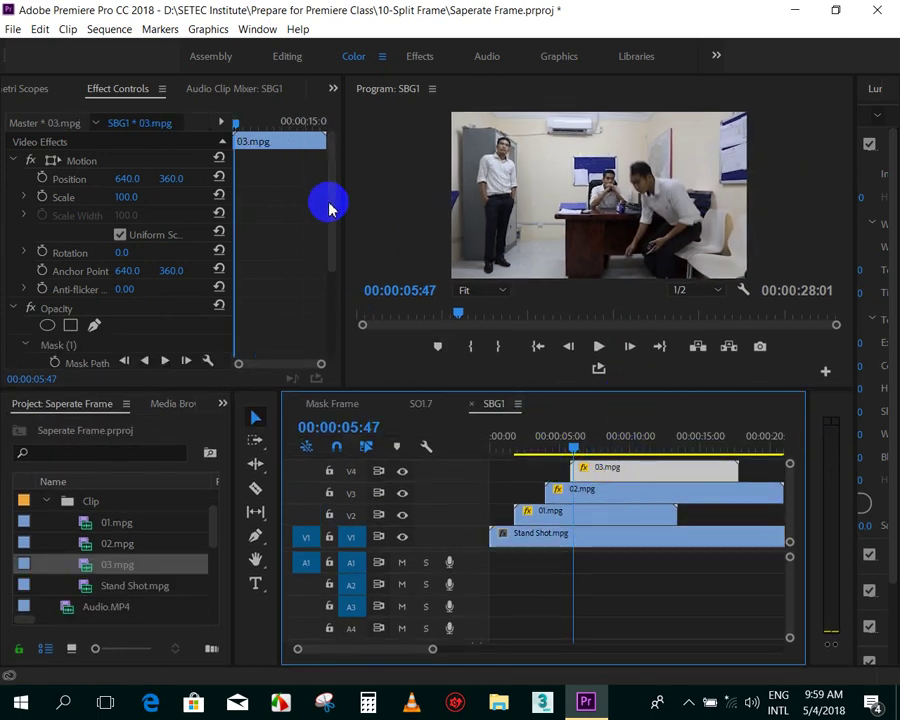
drag(331, 180, 333, 285)
click(72, 194)
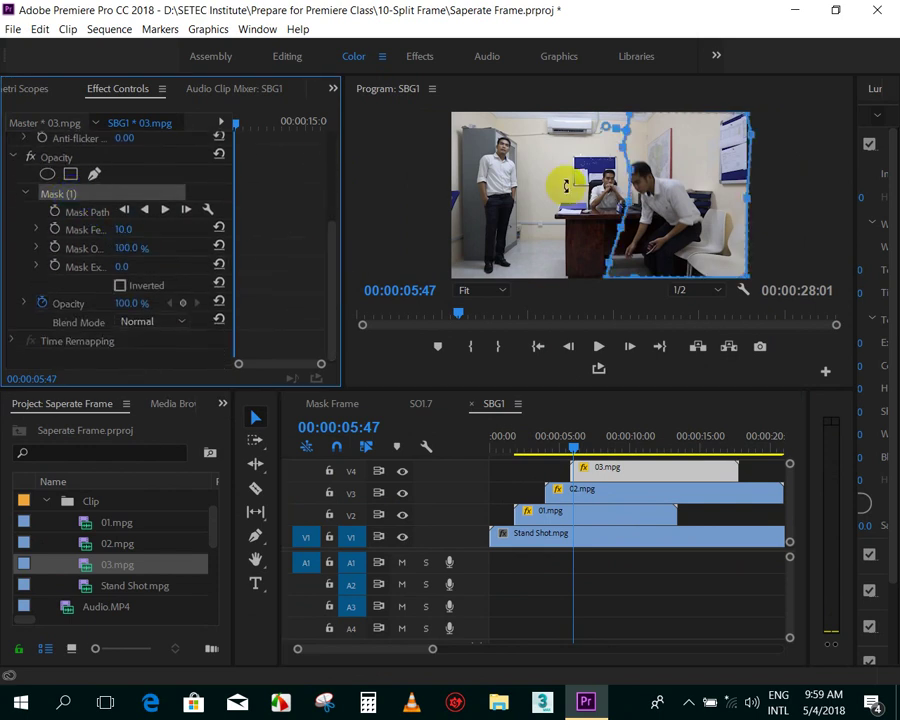
click(637, 178)
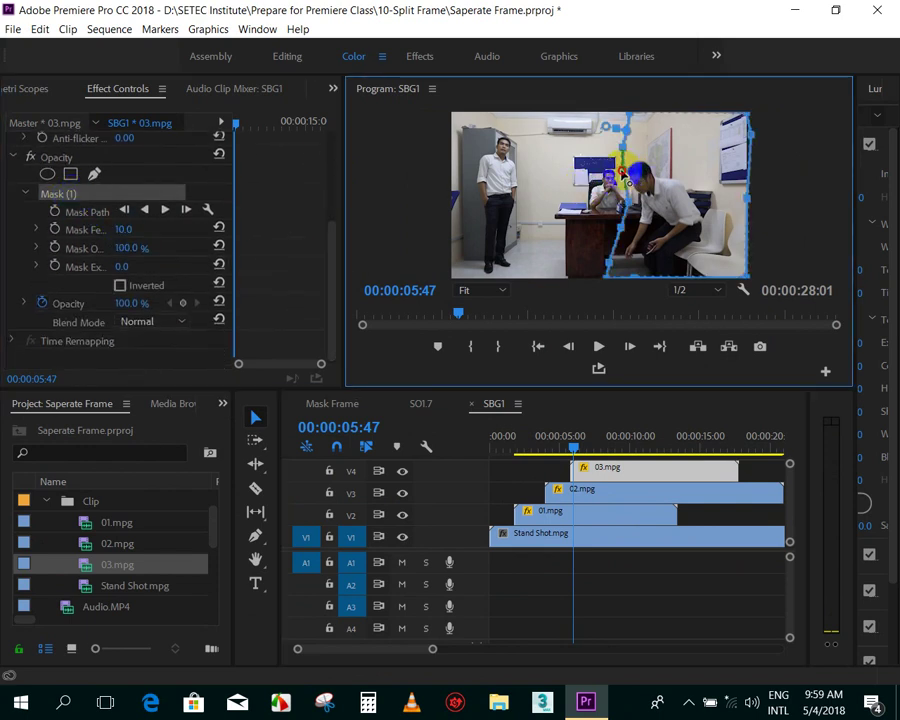
mouse_move(577, 436)
mouse_down()
mouse_move(576, 446)
mouse_move(572, 436)
mouse_up()
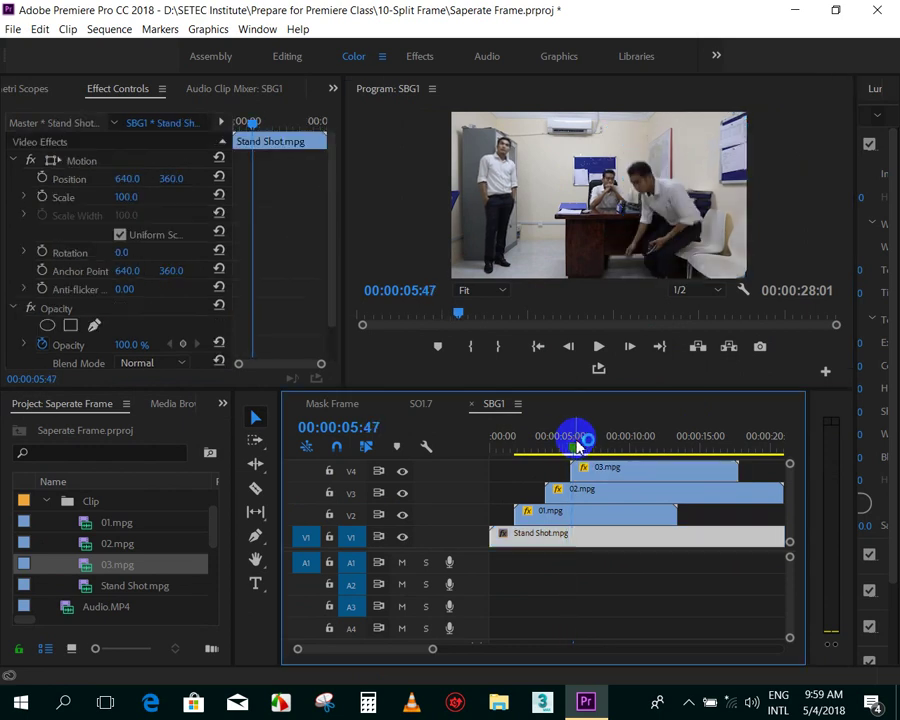
click(596, 468)
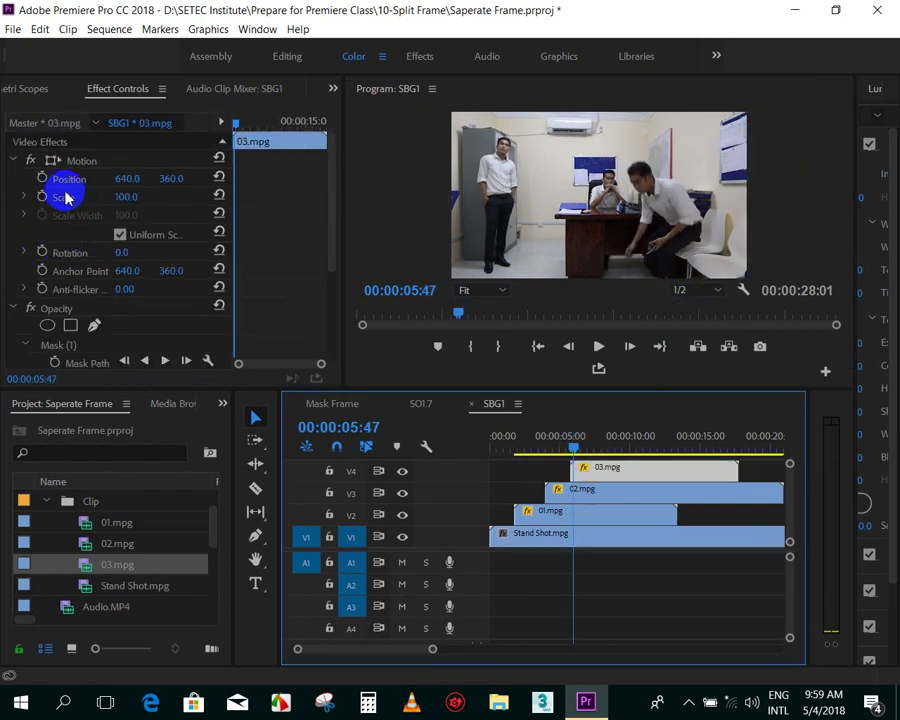
drag(334, 182, 332, 265)
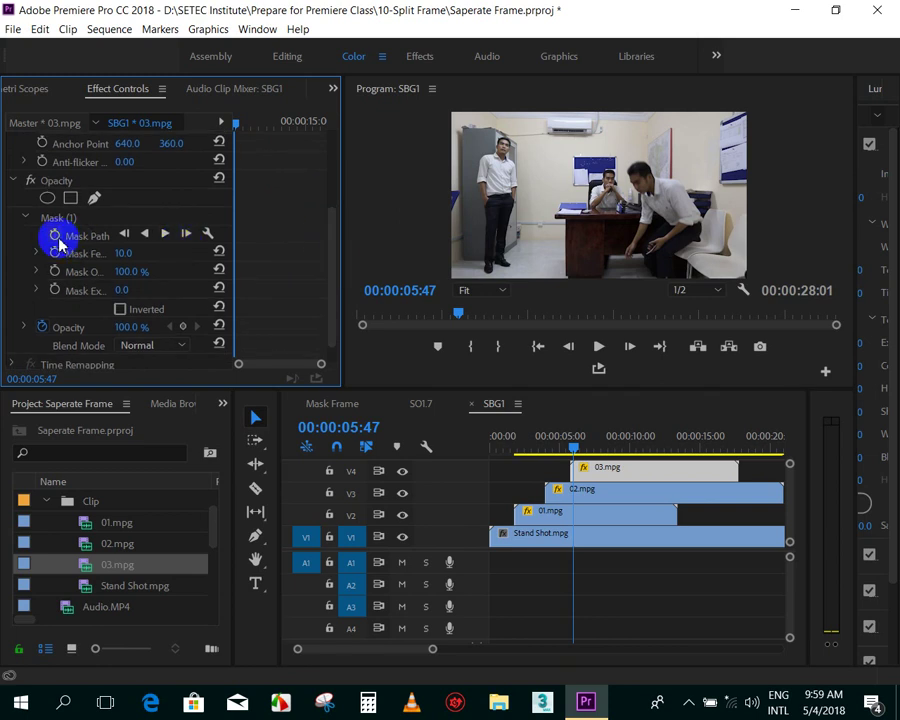
click(58, 217)
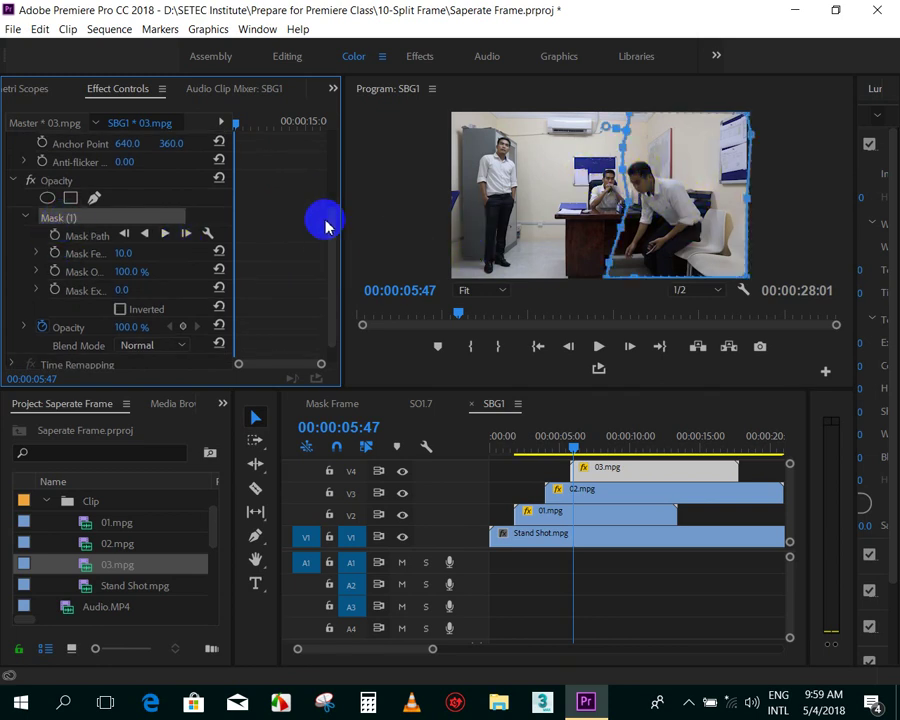
- Save the project, enable 03.mpg Mask Path animation, and step to 00:00:11:04
key(ctrl+s)
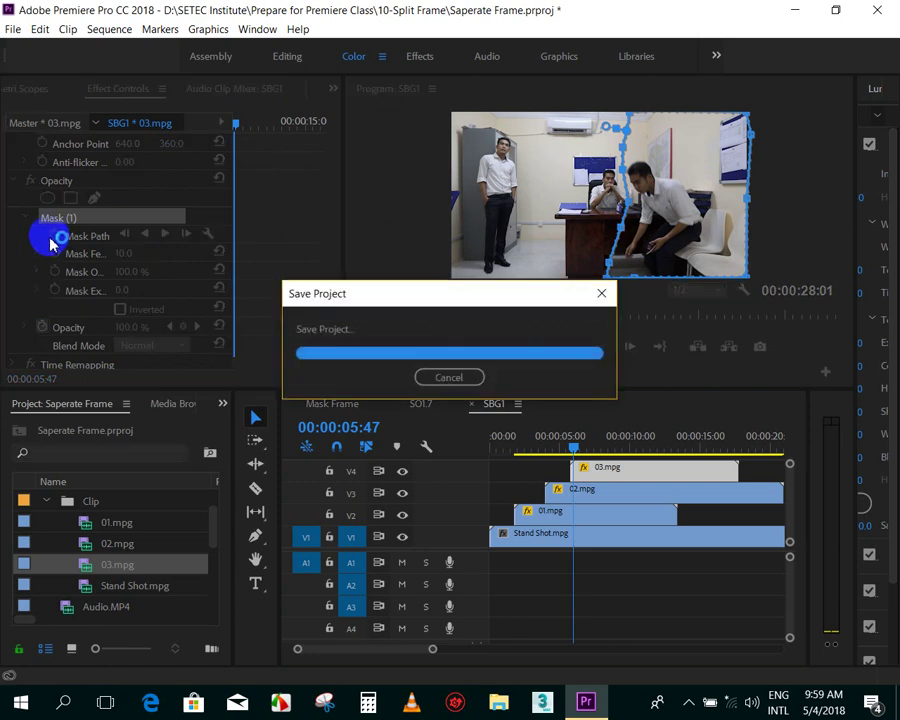
click(53, 236)
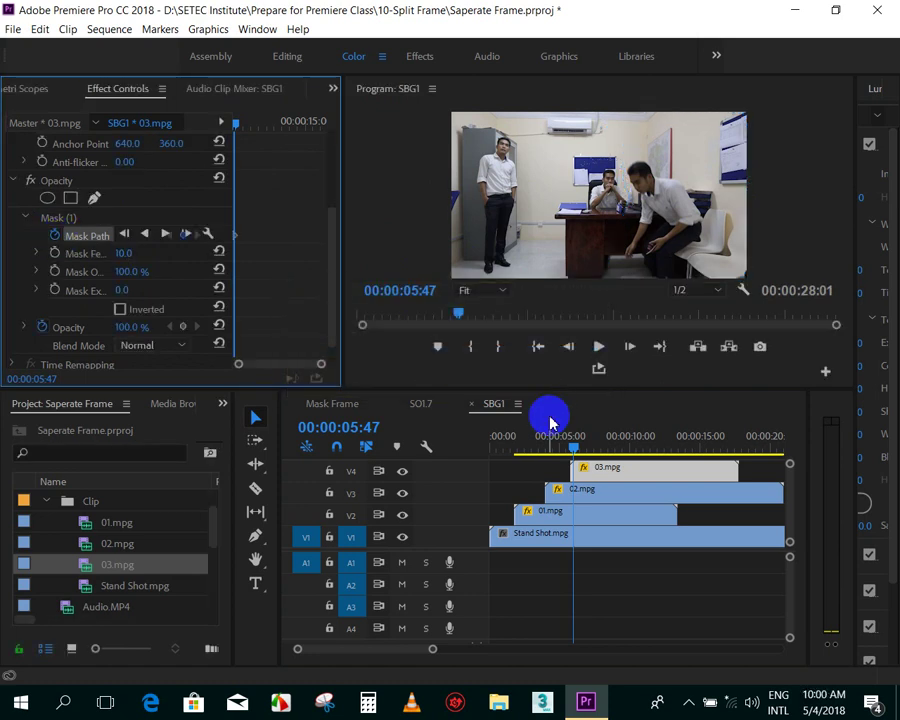
key(Right)
key(Right)
key(Right)
key(Right)
key(Right)
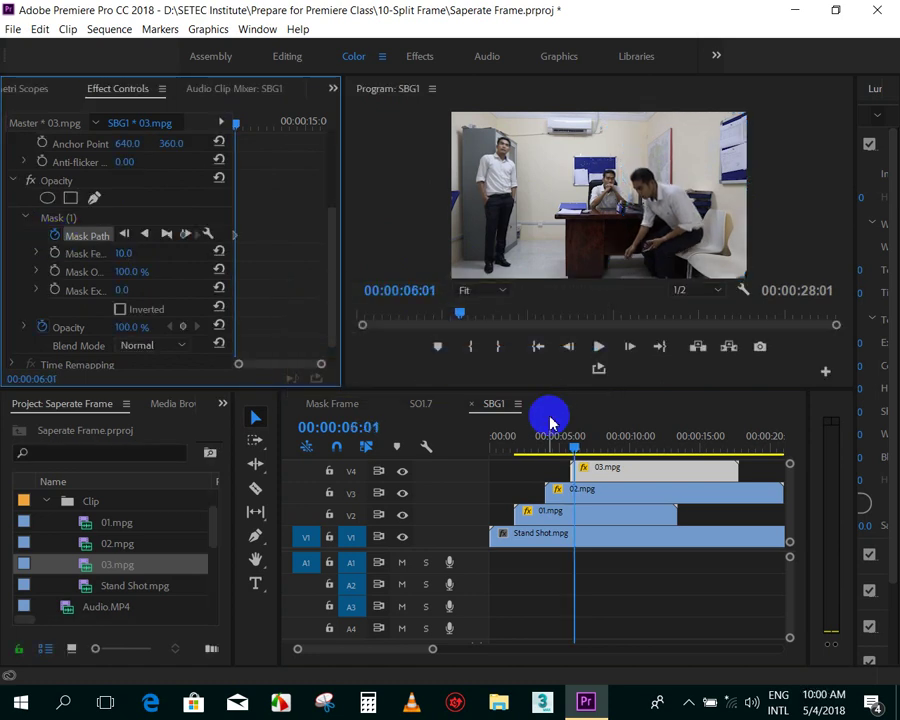
key(Right)
key(Right)
key(Right)
key(Right)
key(Right)
key(Right)
key(Right)
key(Right)
key(Right)
key(Right)
key(Right)
key(Right)
key(Right)
key(Right)
key(Right)
key(Right)
key(Right)
key(Right)
key(Right)
key(Right)
key(Right)
key(Right)
key(Right)
key(Right)
key(Right)
key(Right)
key(Right)
key(Right)
key(Right)
key(Right)
key(Right)
key(Right)
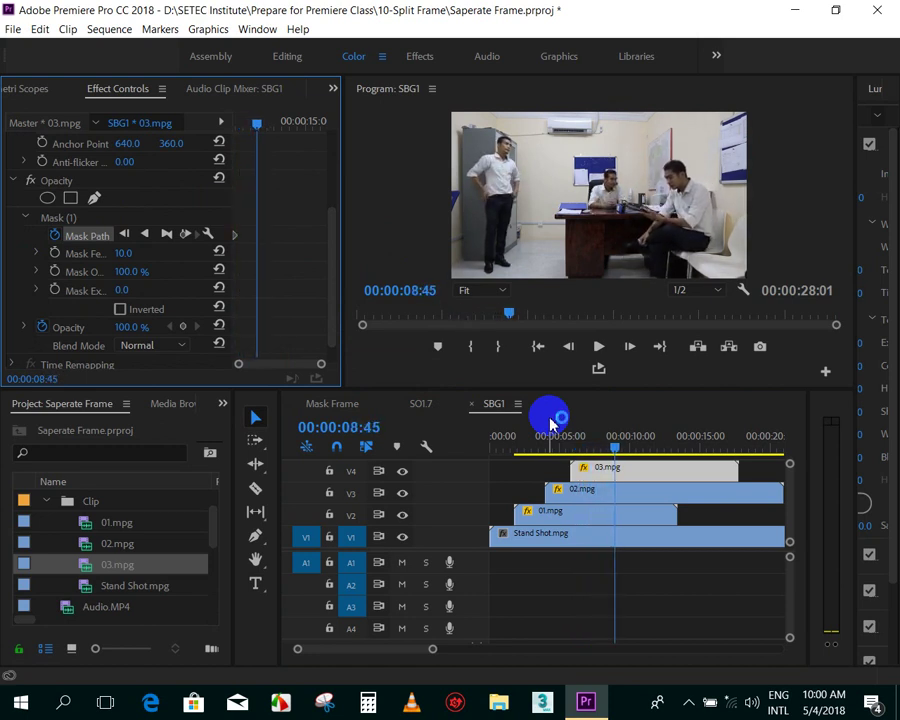
key(Right)
key(Right)
key(Right)
key(Right)
key(Right)
key(Right)
key(Right)
key(Right)
key(Right)
key(Right)
key(Right)
key(Right)
key(Right)
key(Right)
key(Right)
key(Right)
key(Right)
key(Right)
key(Right)
key(Right)
key(Right)
key(Right)
key(Right)
key(Right)
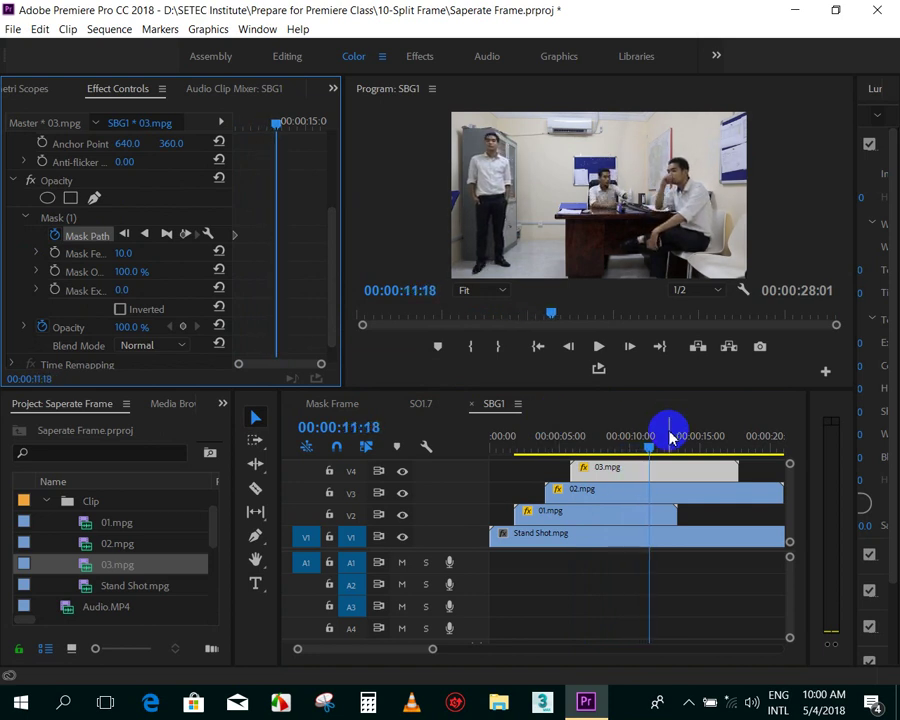
key(Left)
key(Left)
key(Left)
key(Left)
key(Left)
key(Left)
key(Right)
key(Right)
key(Right)
key(Right)
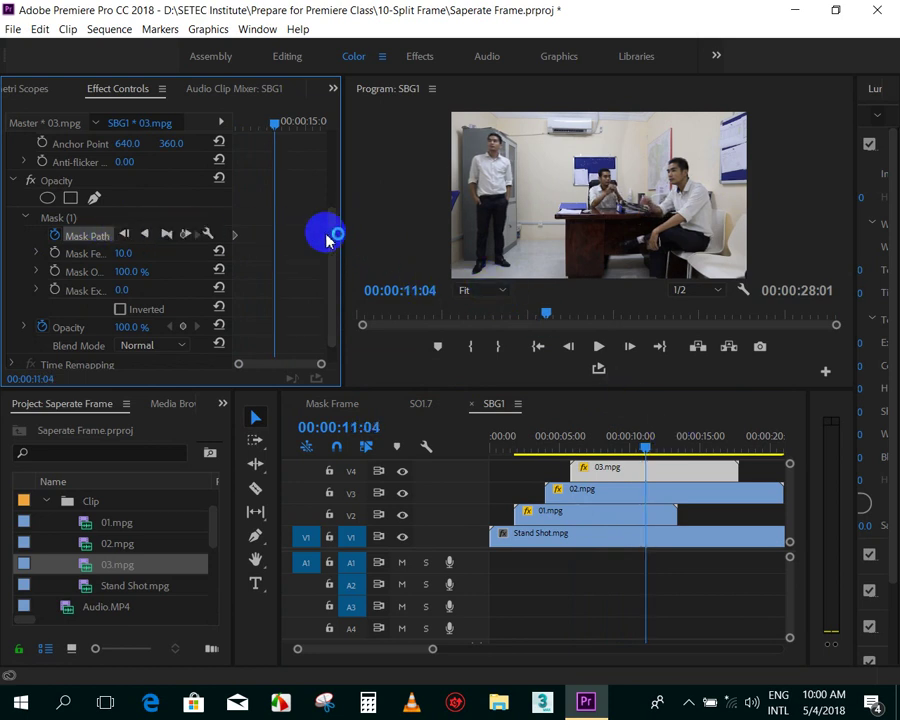
drag(341, 232, 444, 225)
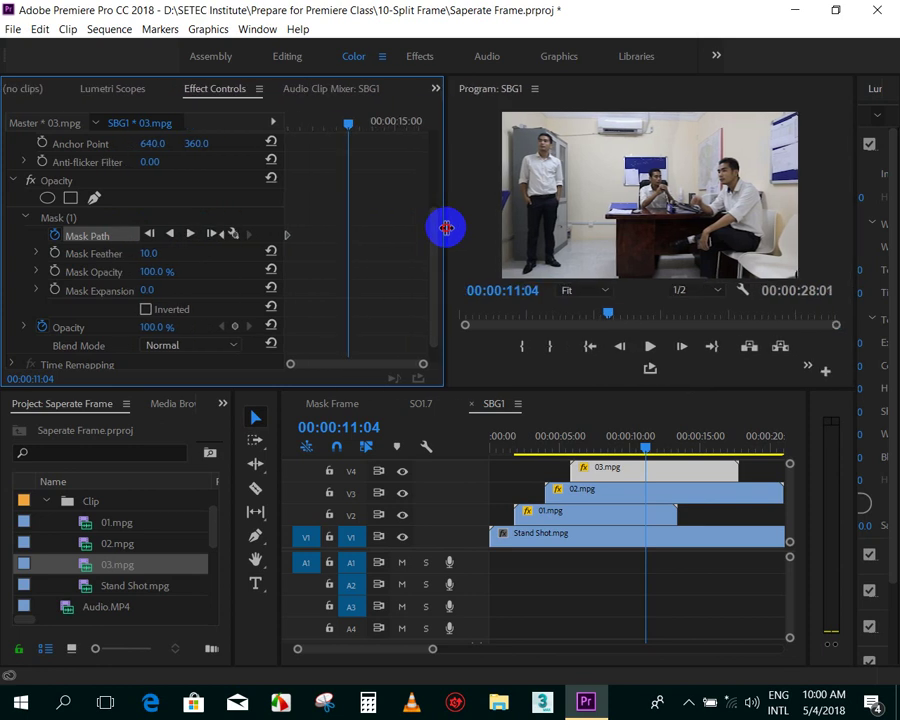
- Add a 03.mpg Mask Path keyframe at 11:04 and move a mask point at about 11:11
click(55, 236)
click(236, 238)
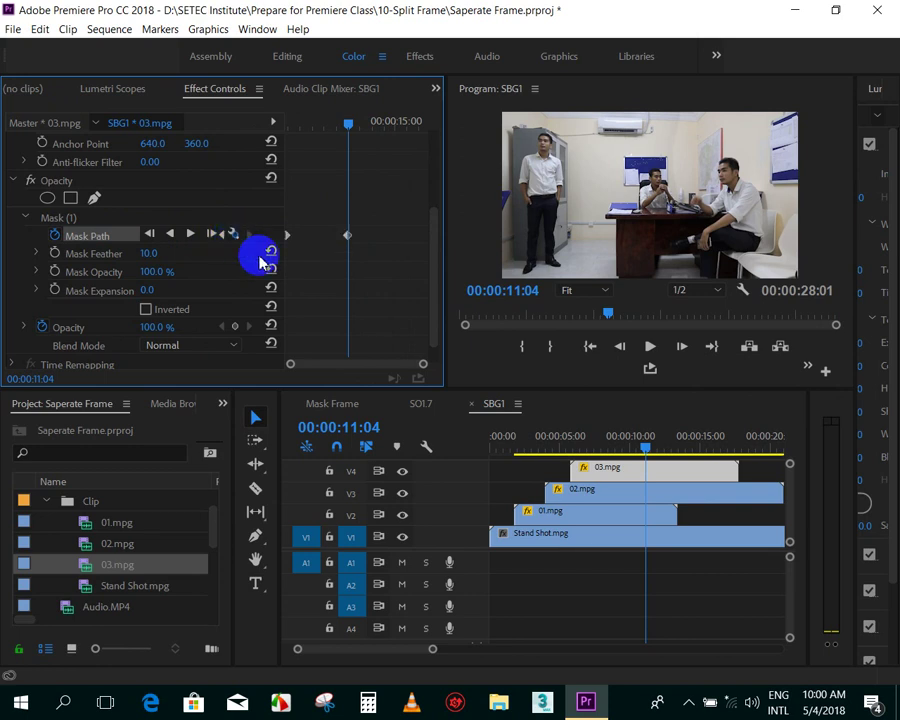
key(Right)
key(Right)
key(Right)
key(Right)
key(Right)
key(Right)
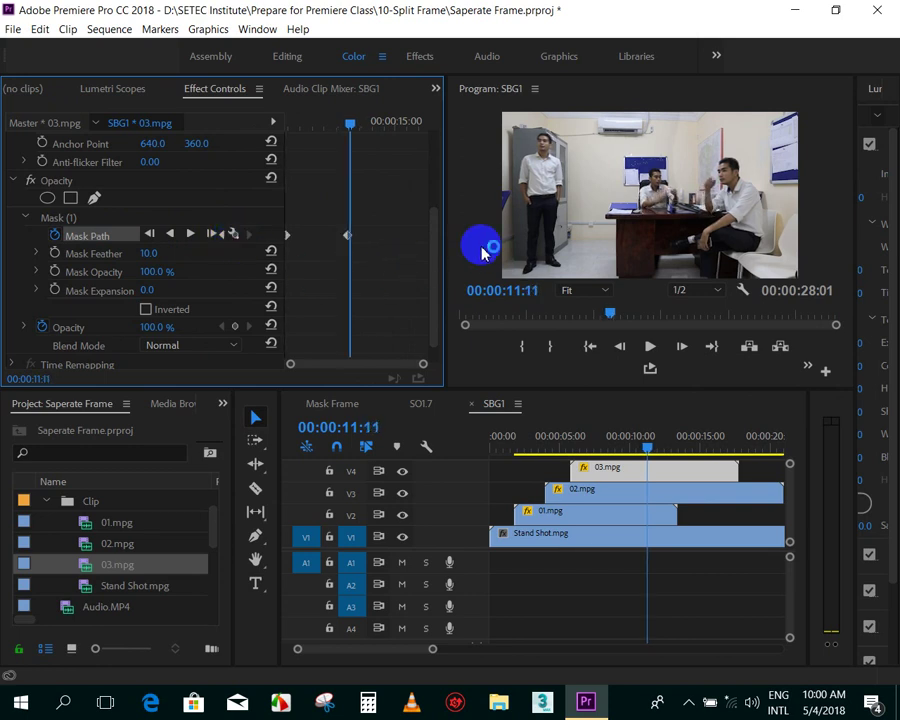
click(55, 224)
click(697, 207)
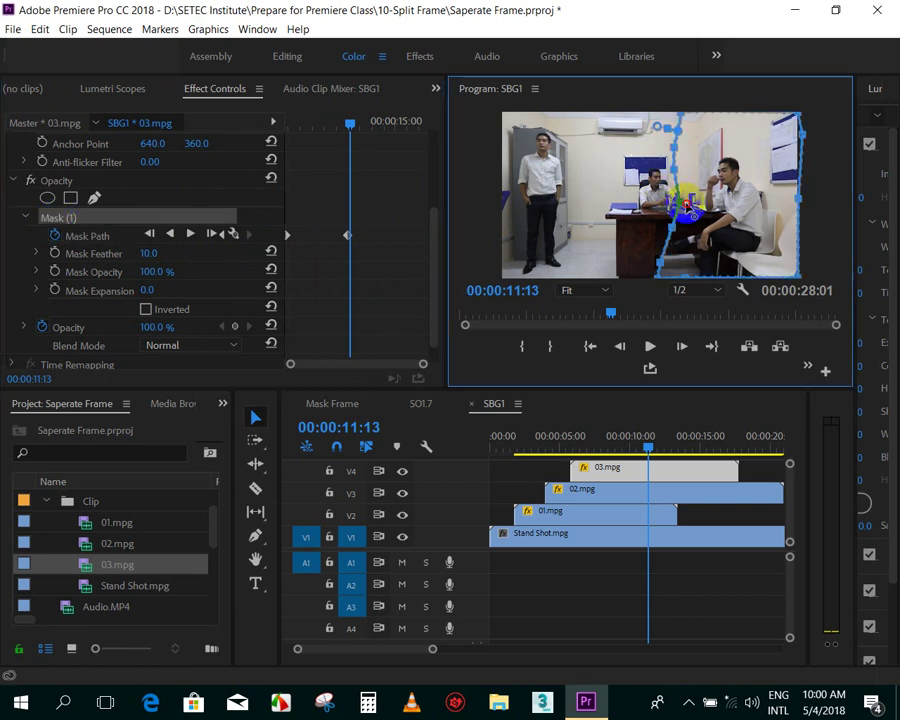
drag(697, 207, 674, 177)
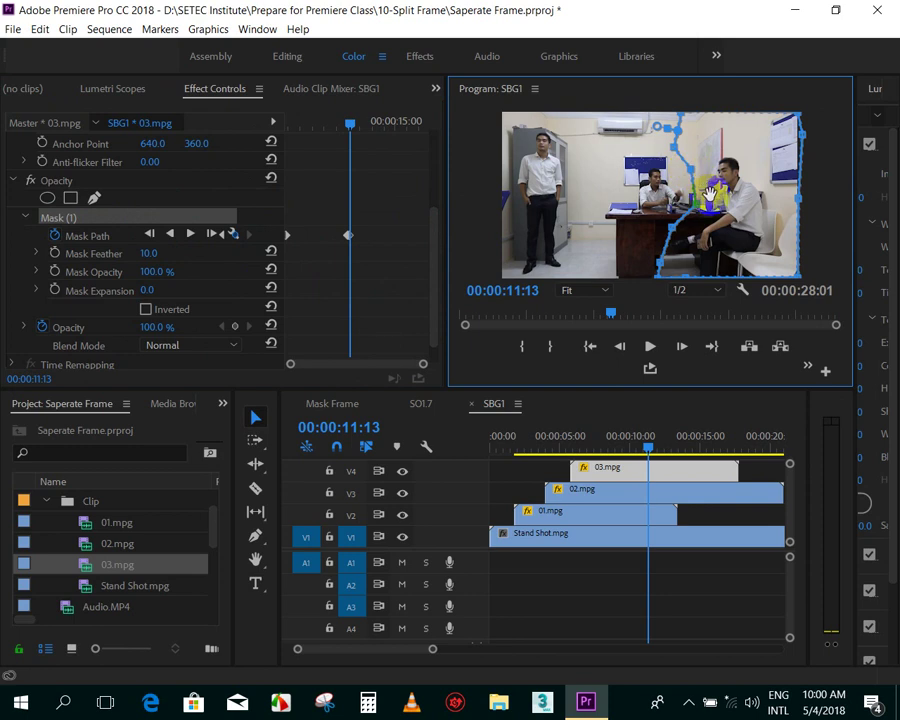
click(662, 462)
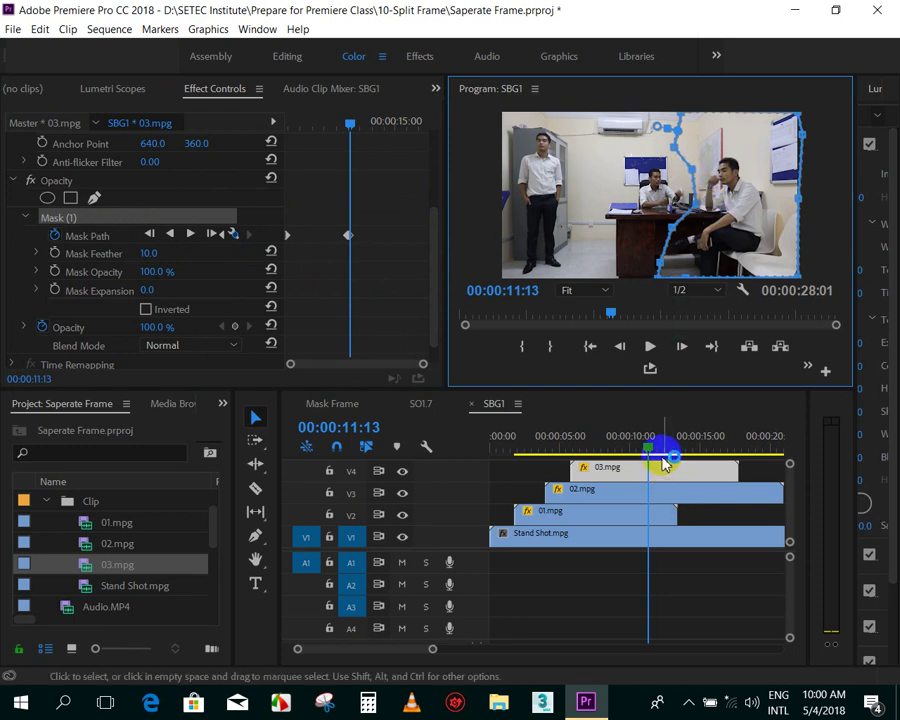
scroll(660, 450, down, 1)
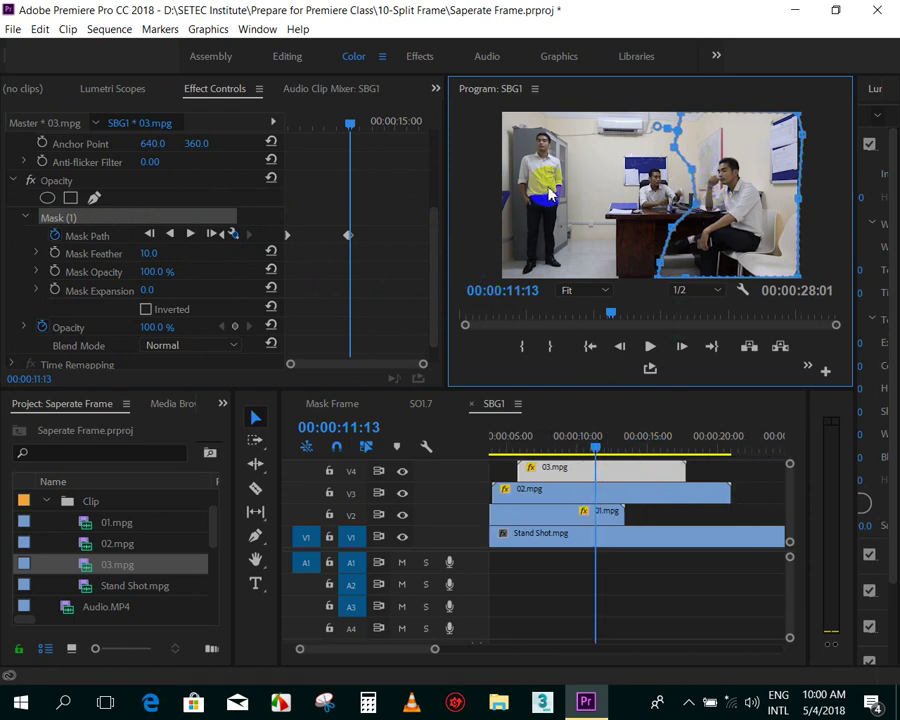
- At 00:00:11:19, adjust a 03.mpg mask point around the seated man, then select 02.mpg
click(605, 467)
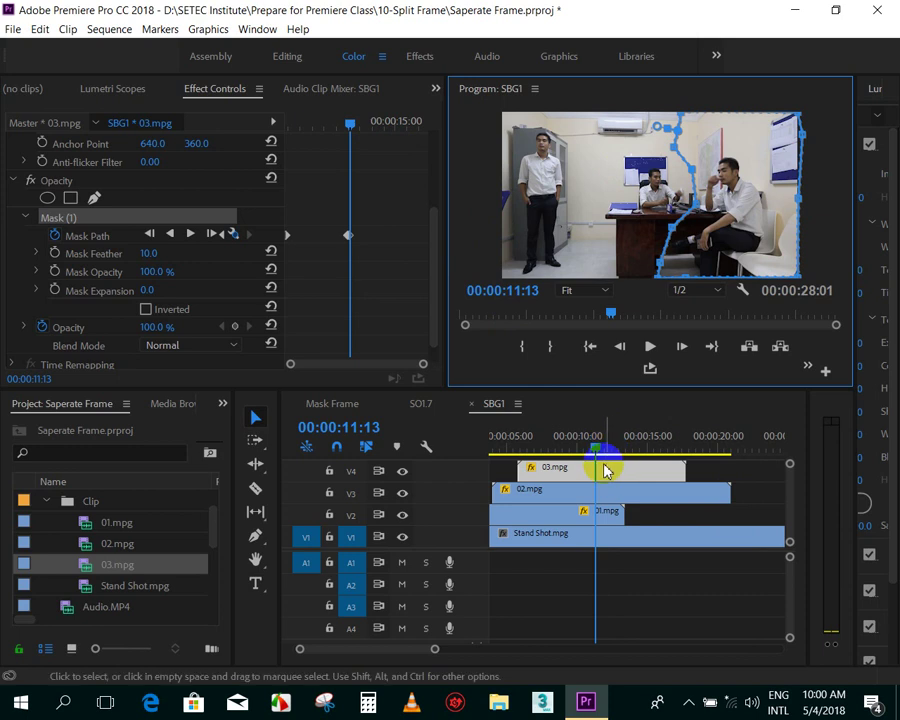
key(Right)
key(Right)
key(Right)
key(Right)
key(Right)
key(Right)
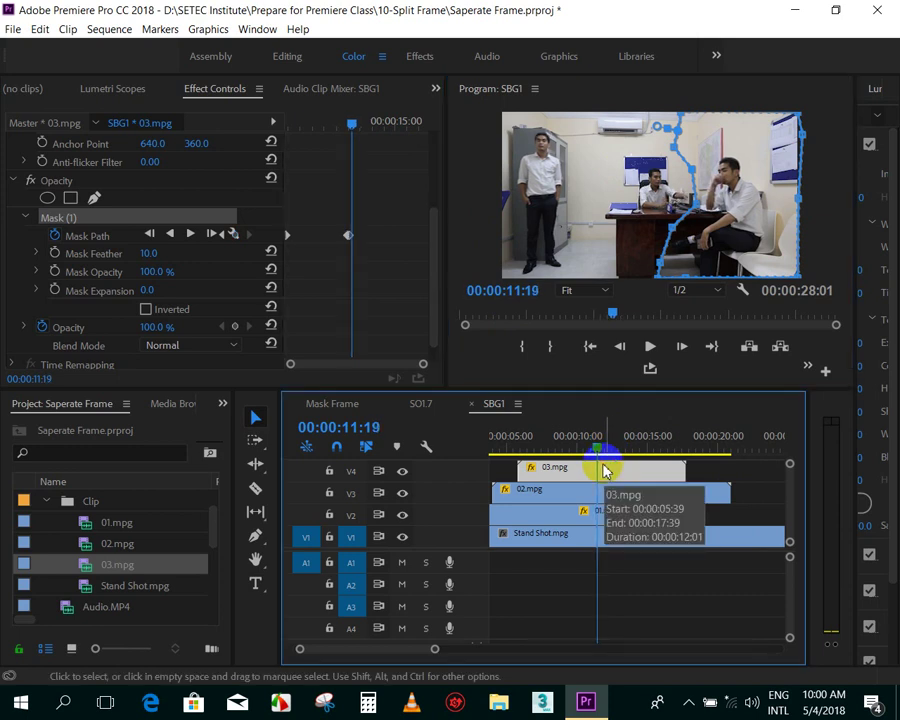
key(Right)
key(Right)
key(Right)
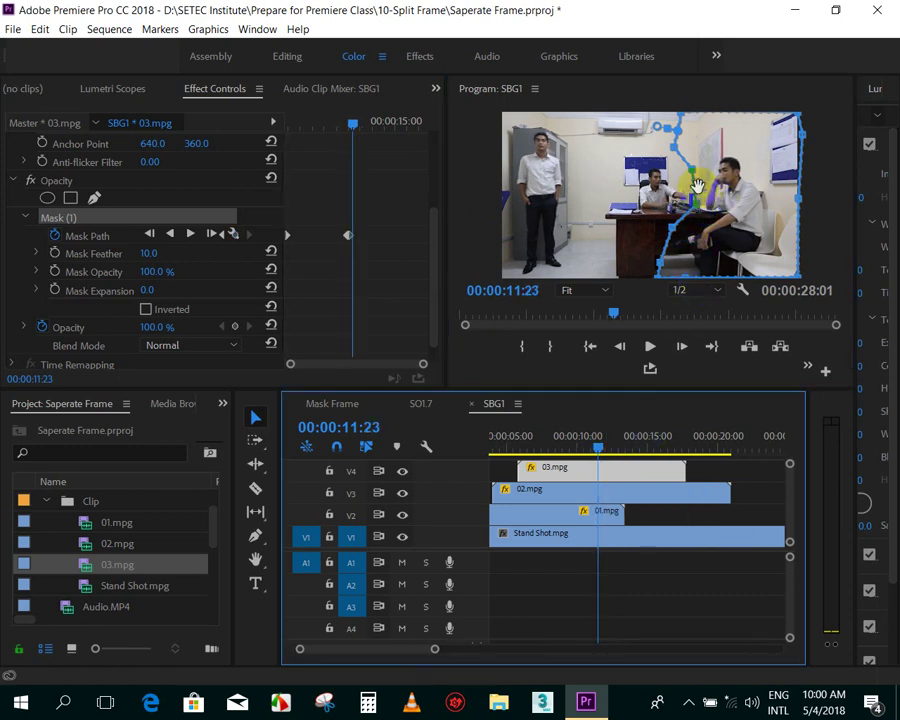
drag(693, 168, 700, 215)
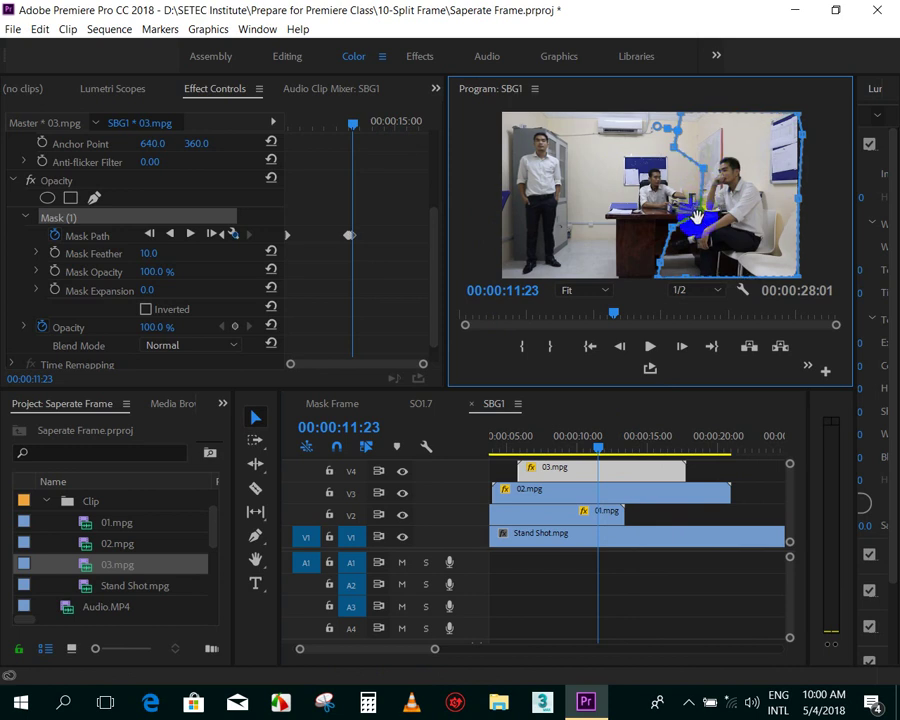
click(628, 496)
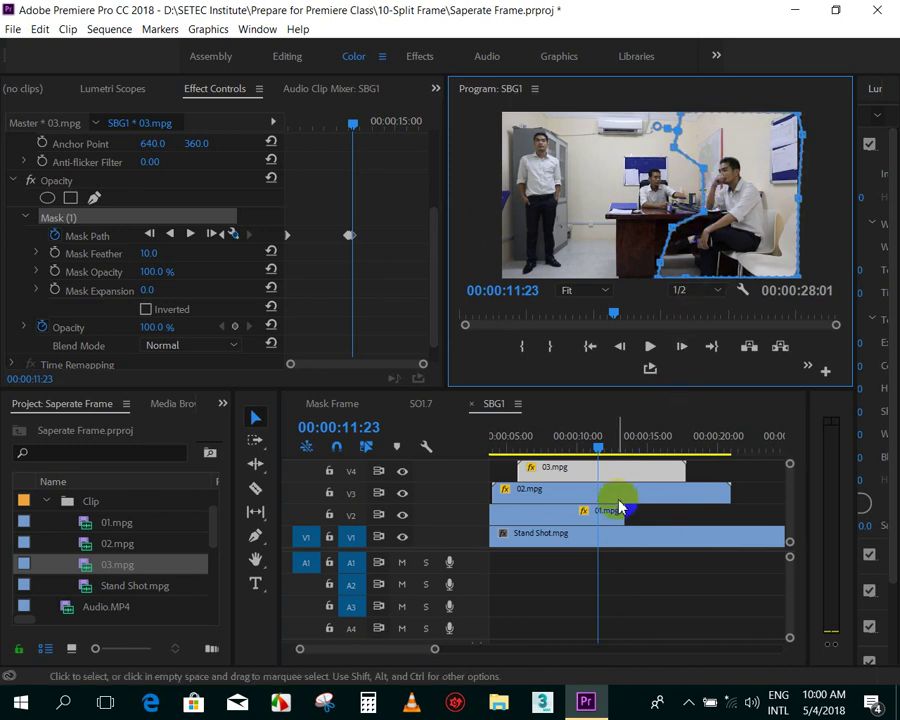
key(Right)
key(Right)
key(Right)
key(Right)
key(Right)
key(Right)
key(Right)
key(Right)
key(Right)
key(Right)
key(Right)
key(Right)
key(Right)
key(Left)
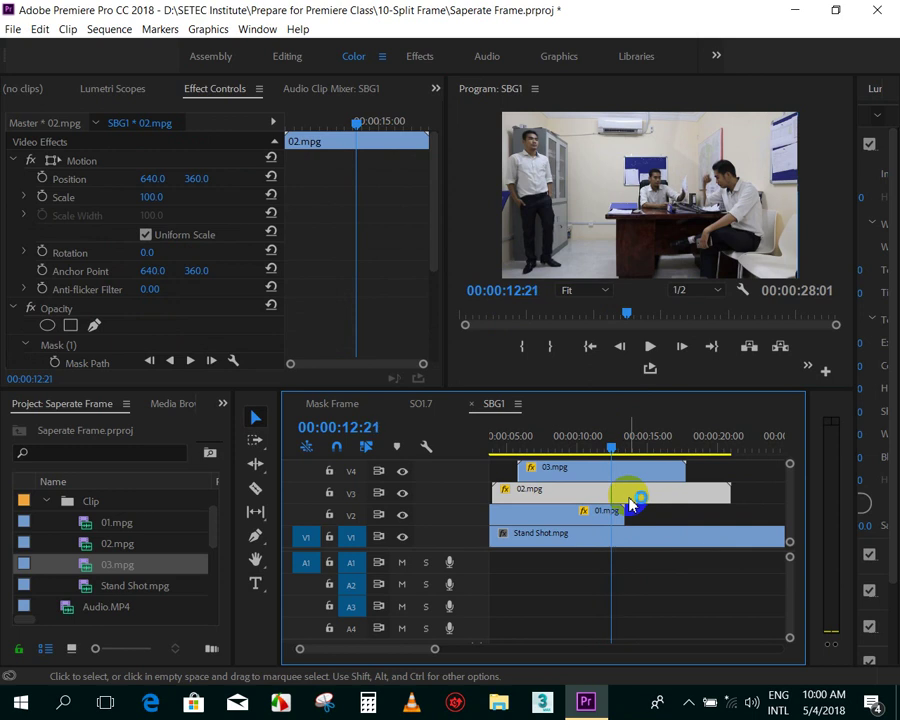
- Step the playhead back to 00:00:11:34 and select clip 03.mpg on V4
key(Left)
key(Left)
key(Left)
key(Left)
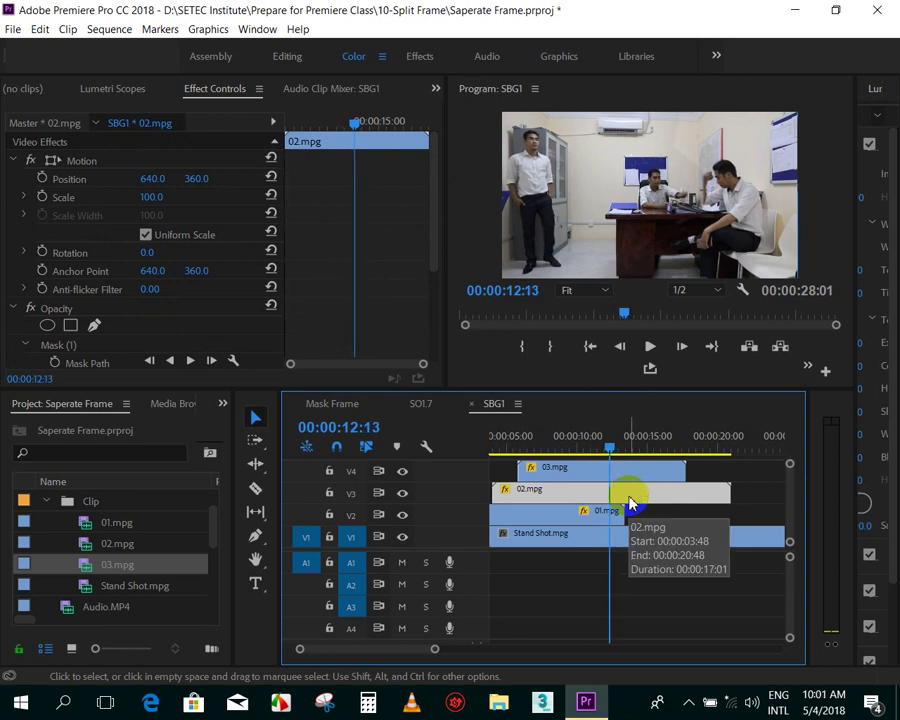
key(Left)
key(Left)
key(Left)
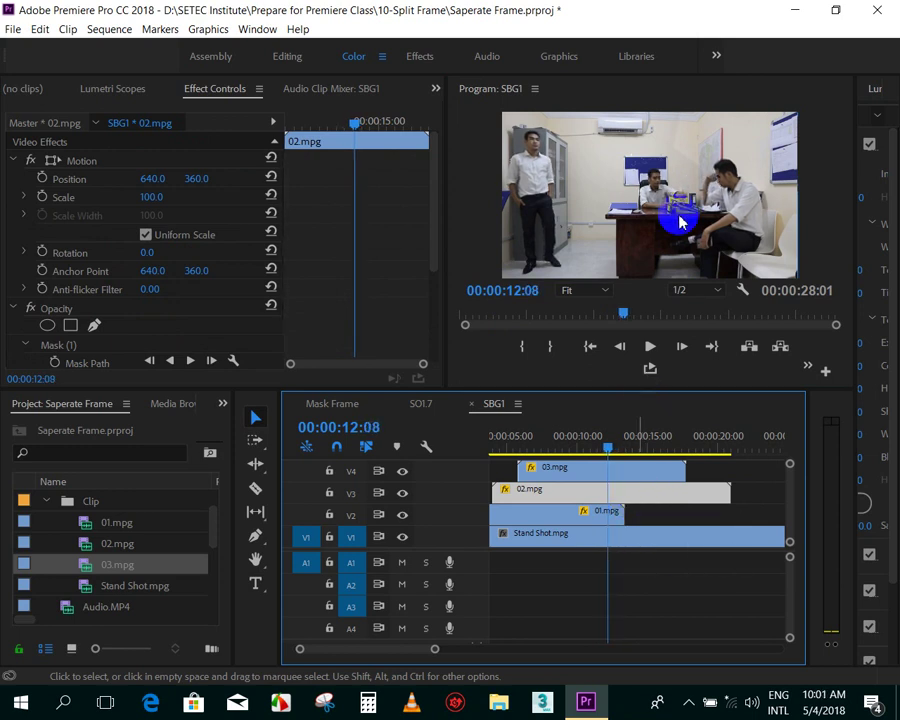
key(Left)
key(Left)
key(Left)
key(Left)
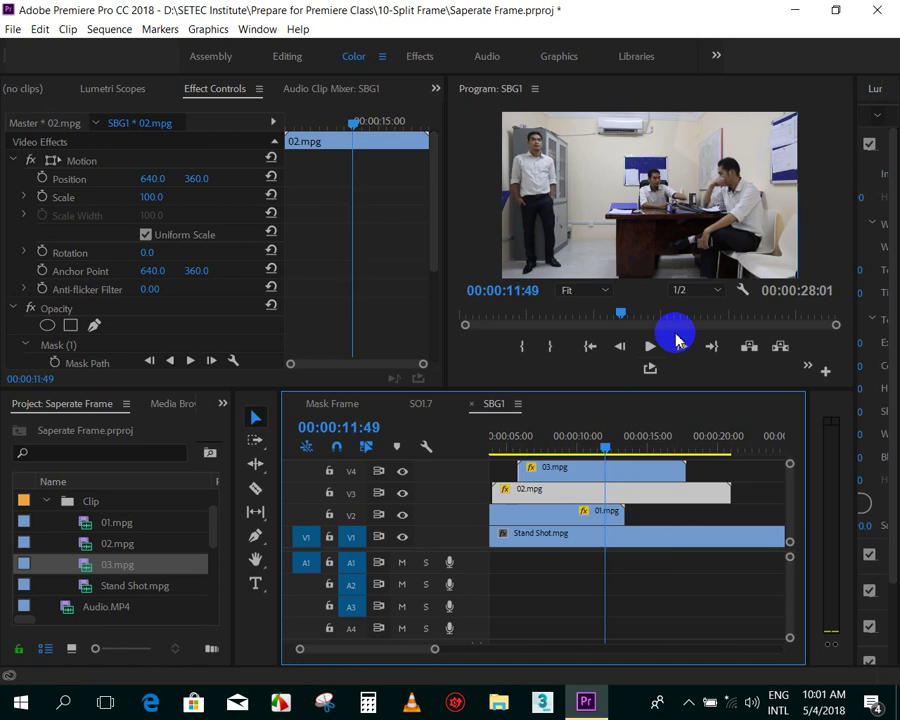
click(671, 341)
click(671, 341)
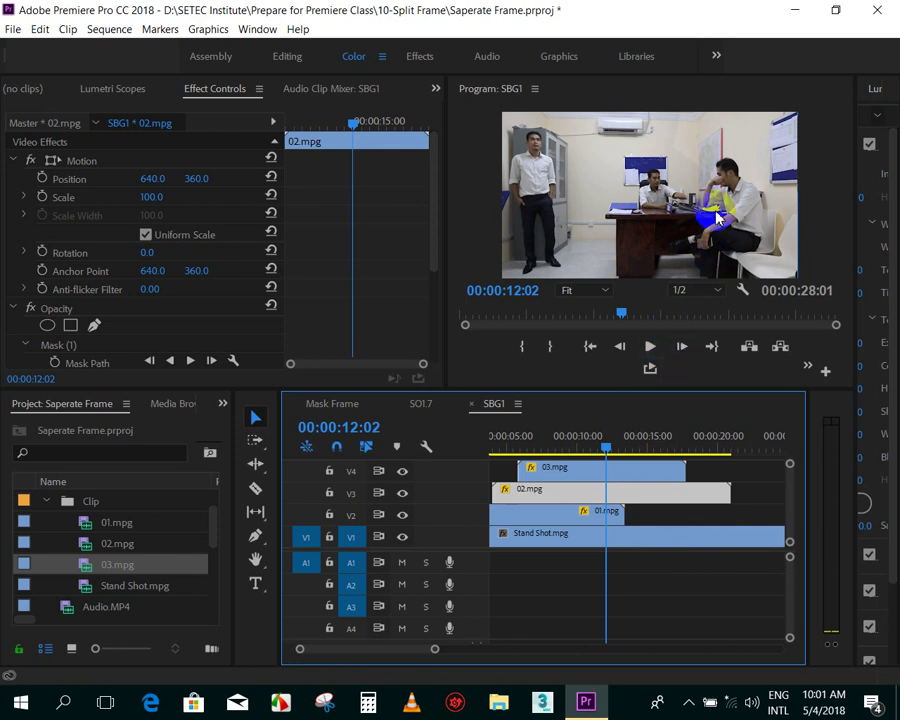
key(Left)
key(Left)
key(Left)
click(622, 471)
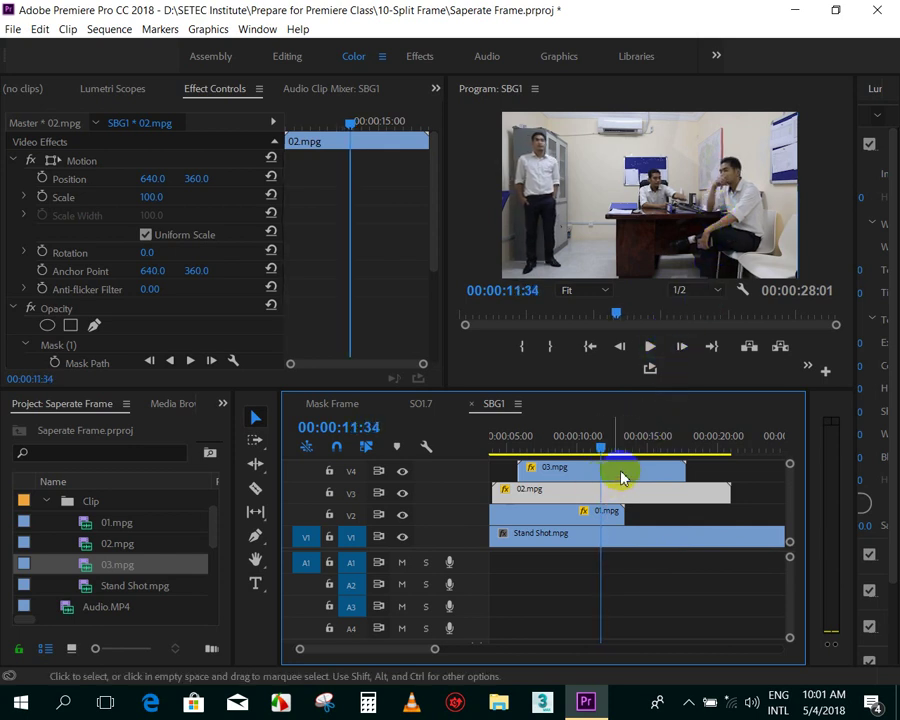
- Show the 03.mpg mask outline and reshape it at 00:00:12:16
scroll(90, 300, down, 2)
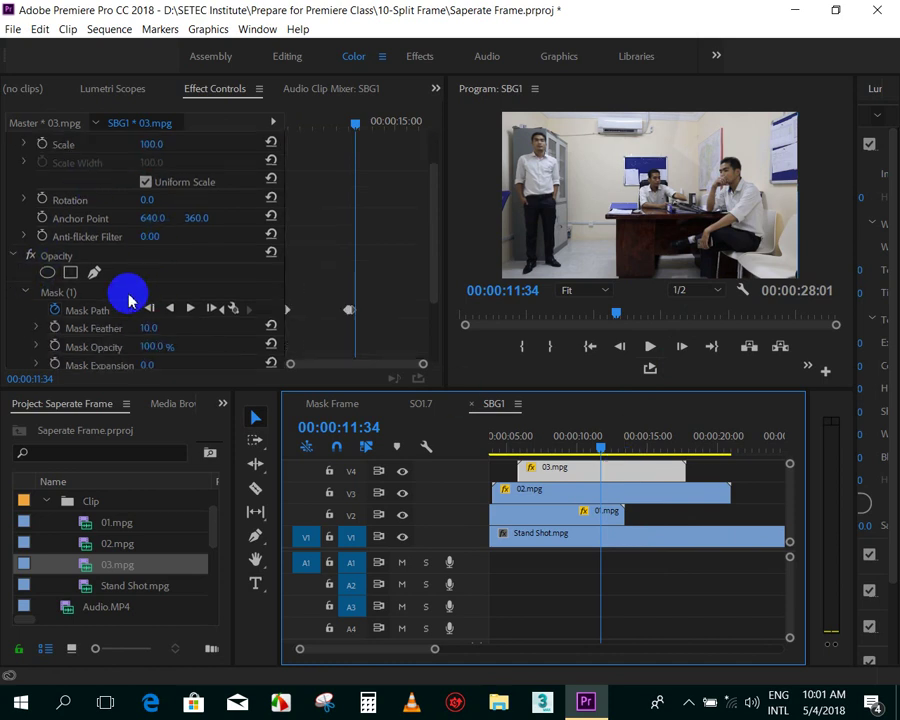
click(60, 292)
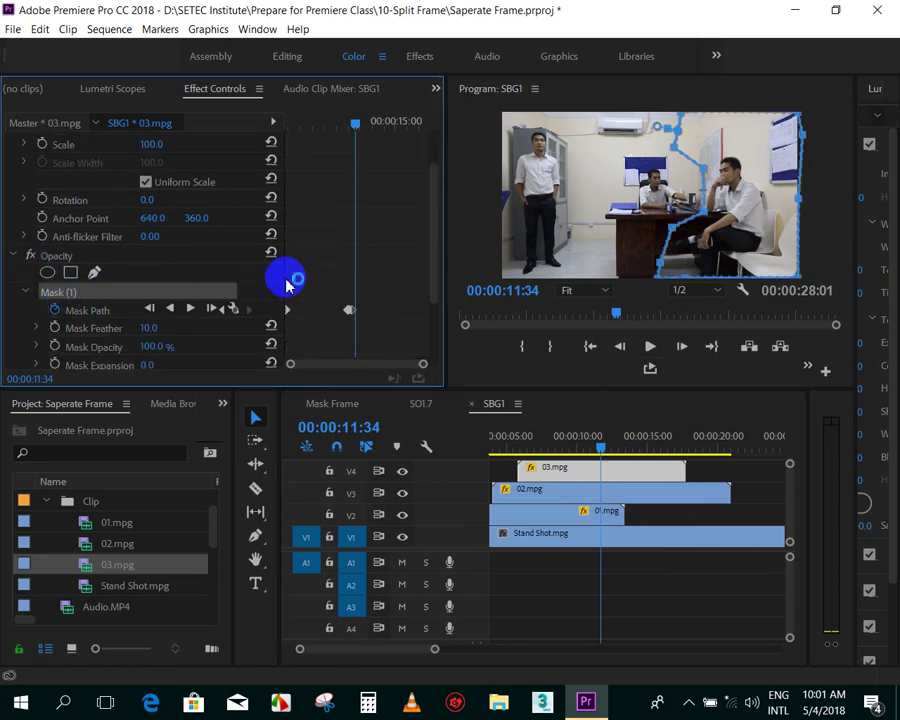
click(705, 213)
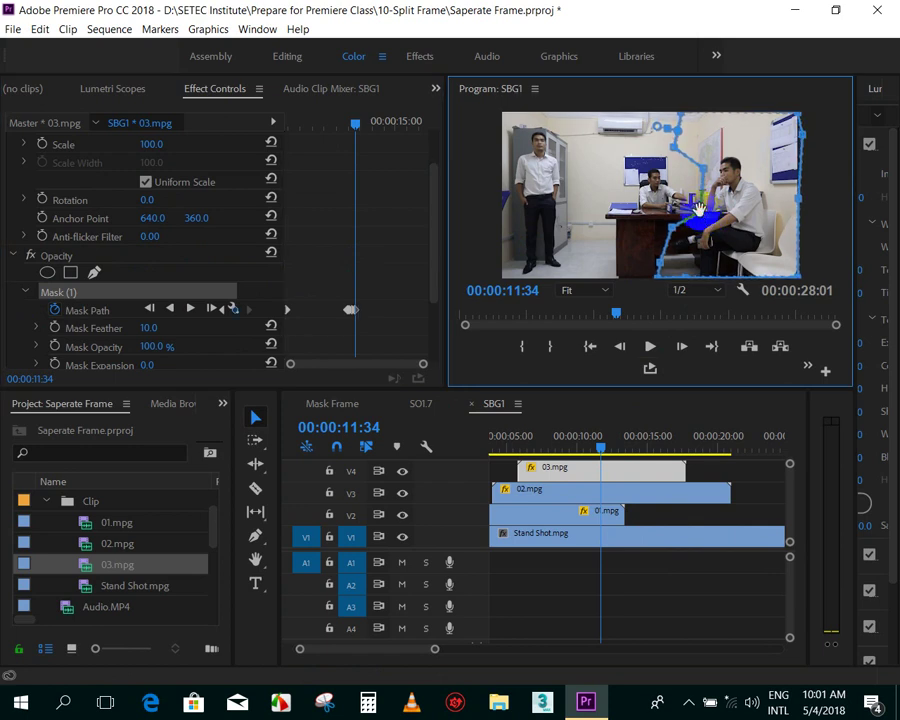
scroll(629, 458, down, 3)
scroll(639, 464, down, 3)
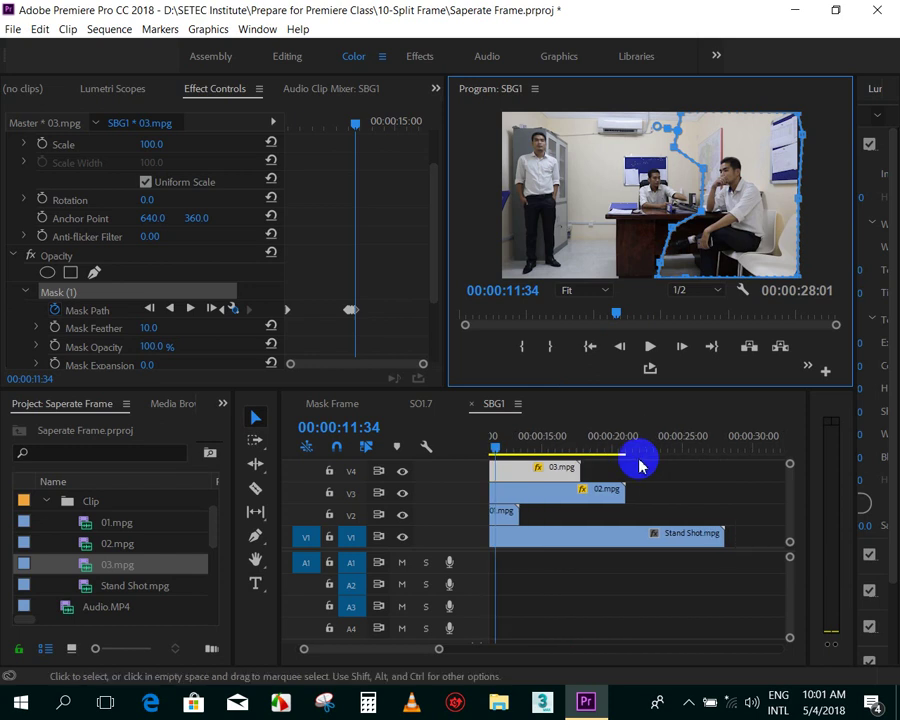
scroll(620, 465, up, 3)
click(603, 451)
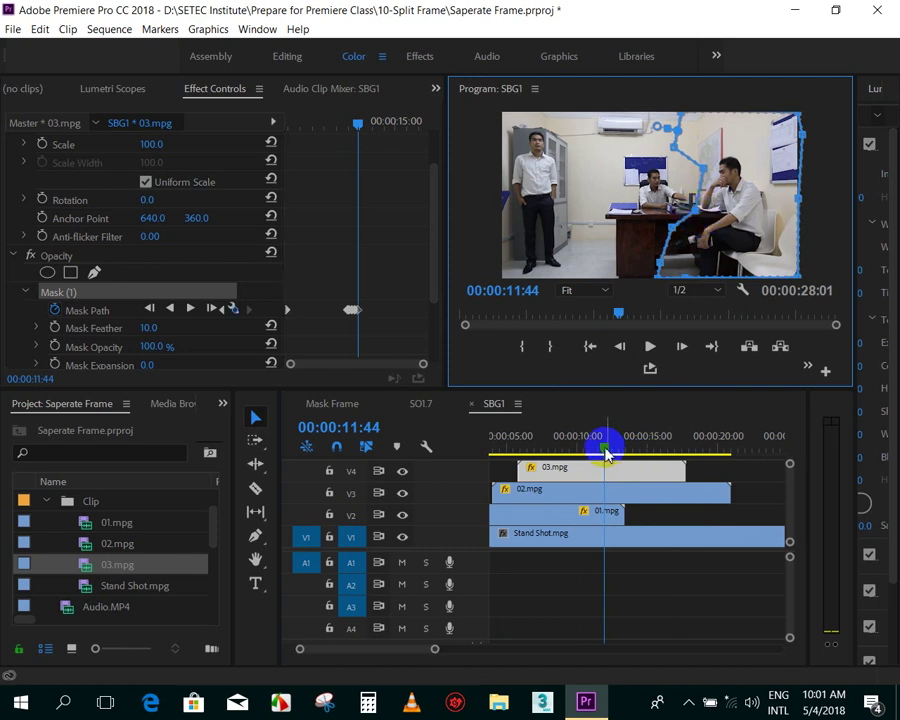
click(609, 446)
drag(609, 446, 612, 446)
click(700, 169)
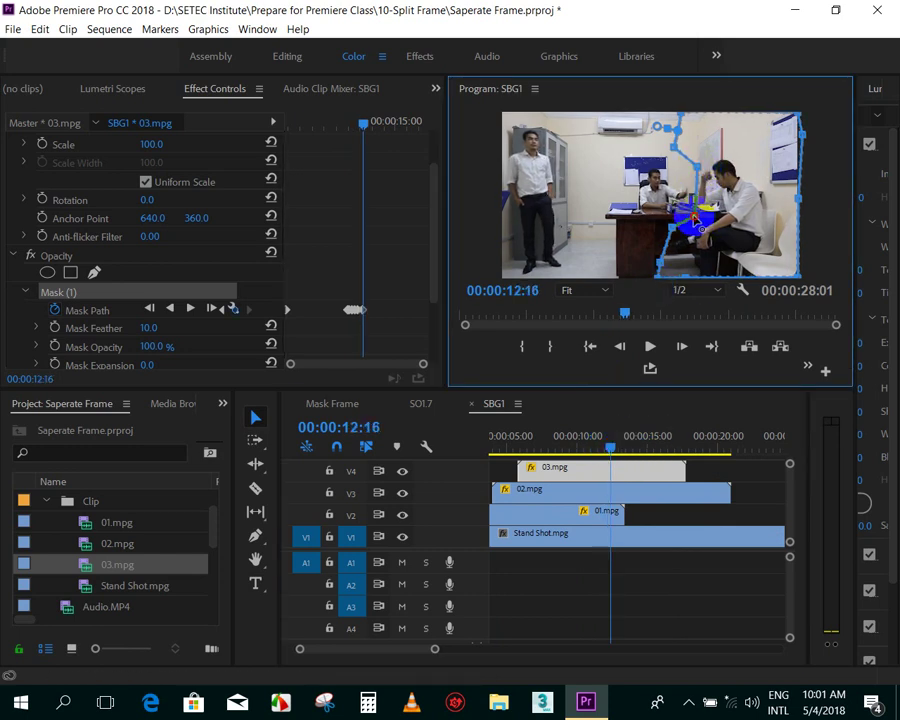
- Reshape the 03.mpg mask at 00:00:12:31, then scrub to 16:44 to check it
click(612, 450)
drag(615, 459, 619, 448)
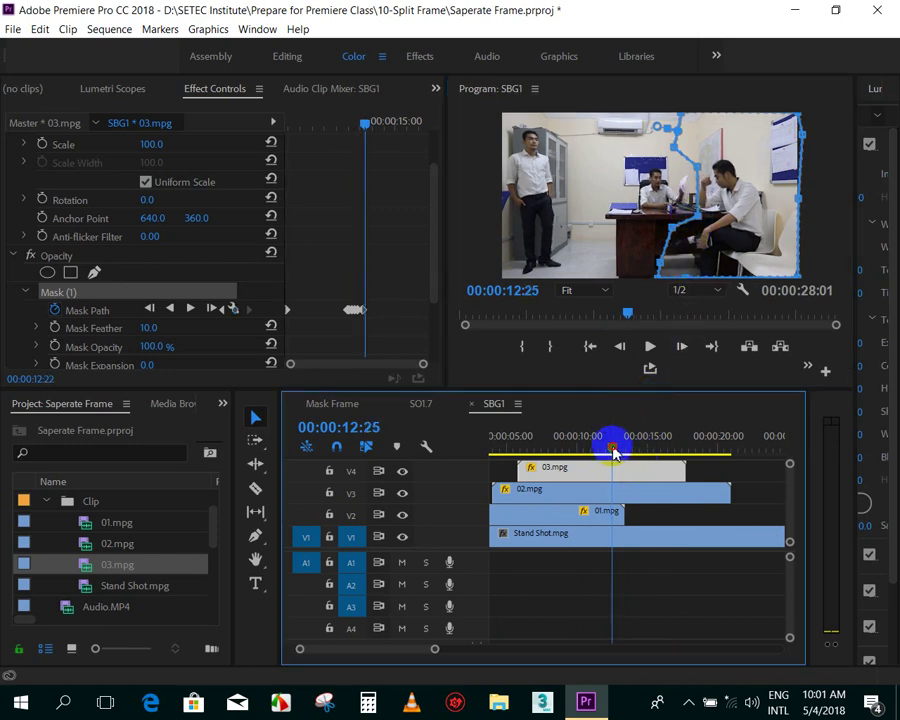
click(706, 218)
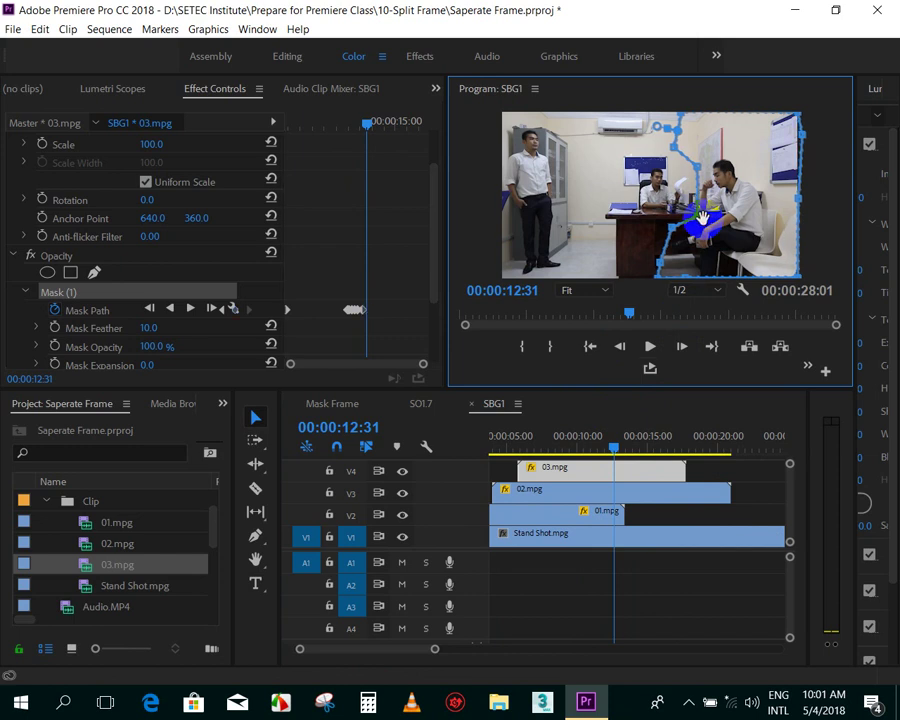
click(636, 433)
drag(617, 447, 634, 452)
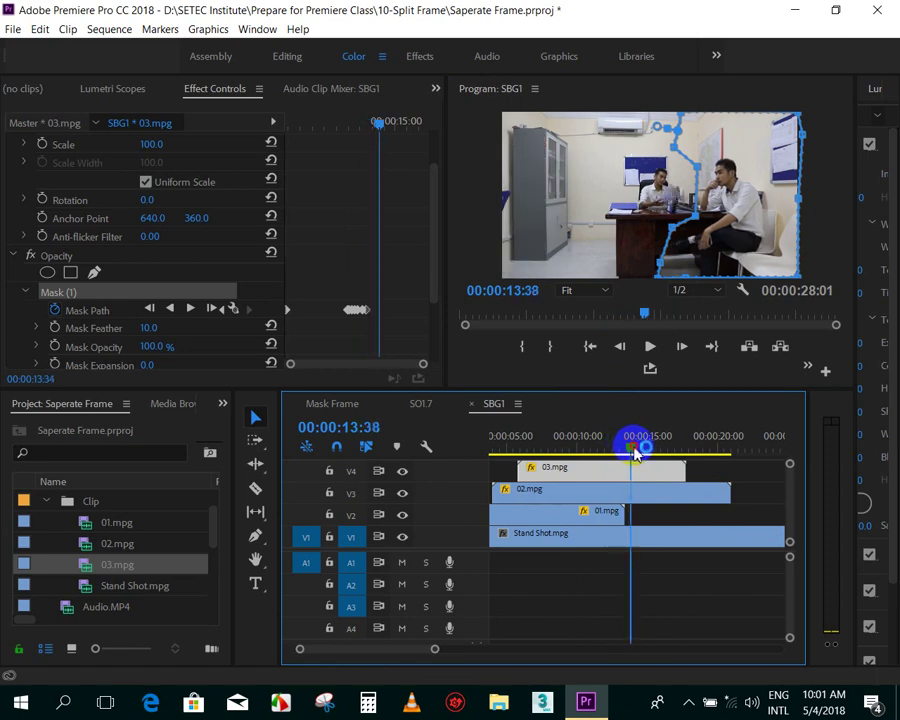
mouse_move(634, 452)
mouse_down()
mouse_move(660, 459)
mouse_move(512, 440)
mouse_up()
click(592, 610)
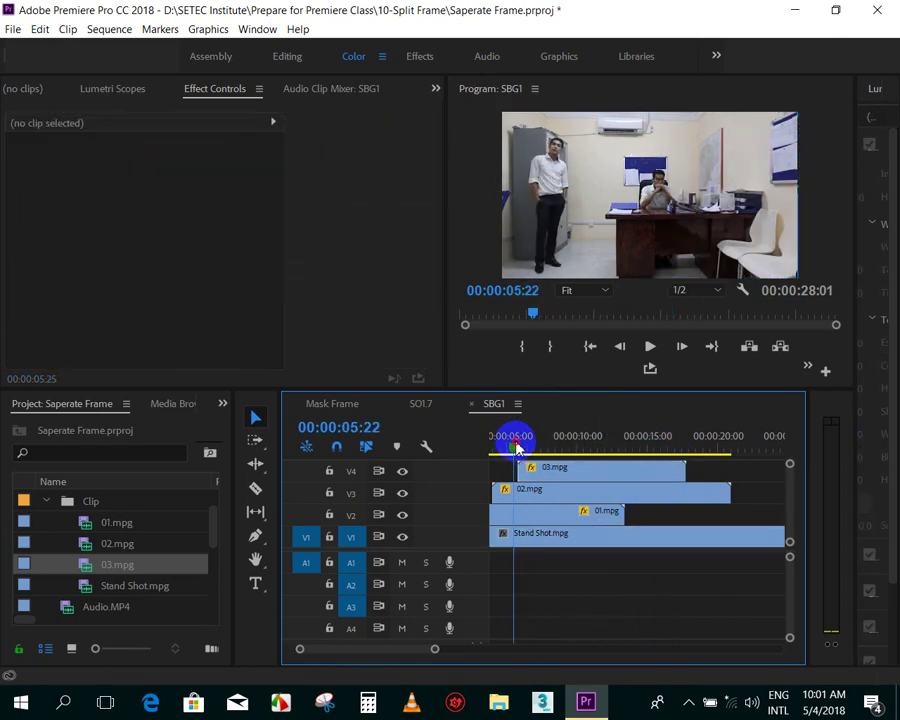
- Play the composite to 00:00:12:02, then select 02.mpg at 00:00:06:34
key(space)
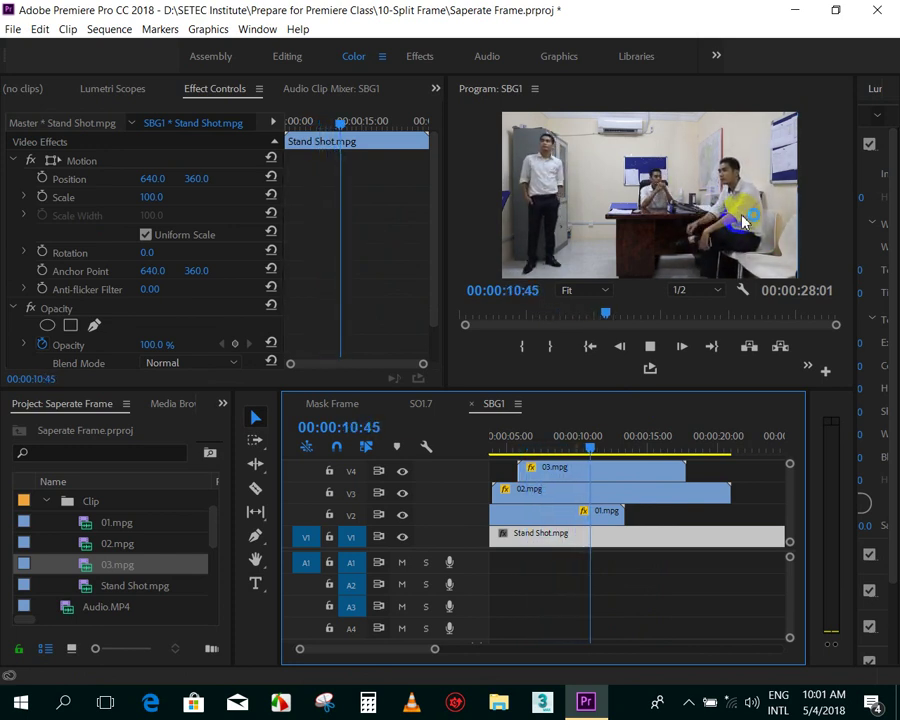
key(space)
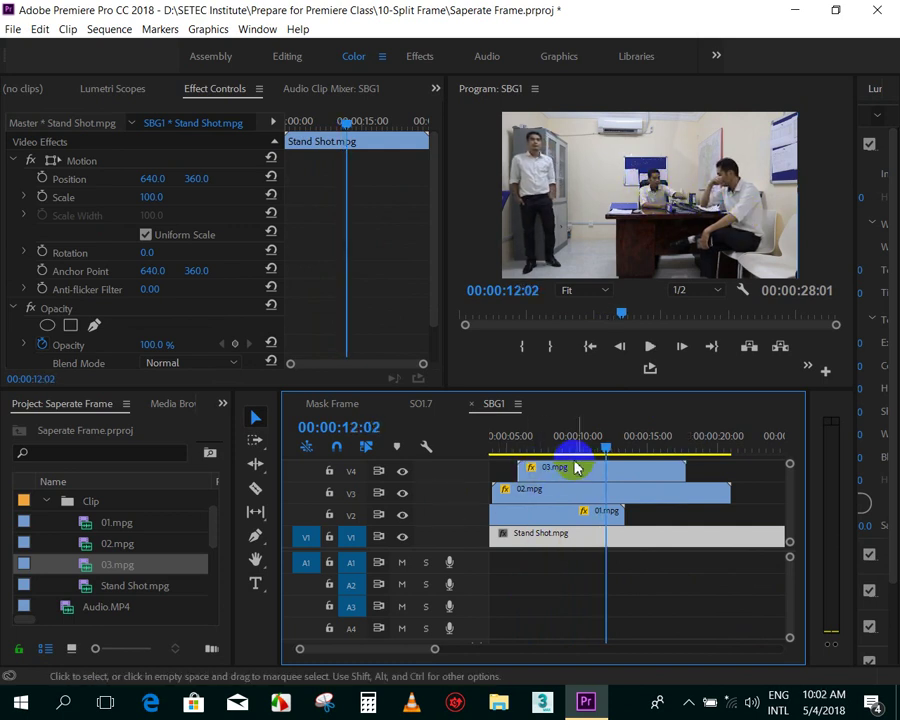
scroll(578, 455, up, 3)
click(563, 437)
drag(563, 440, 584, 440)
click(588, 494)
- Check 02.mpg's mask at 00:00:09:00 and turn on Mask Path keyframing
scroll(434, 243, down, 5)
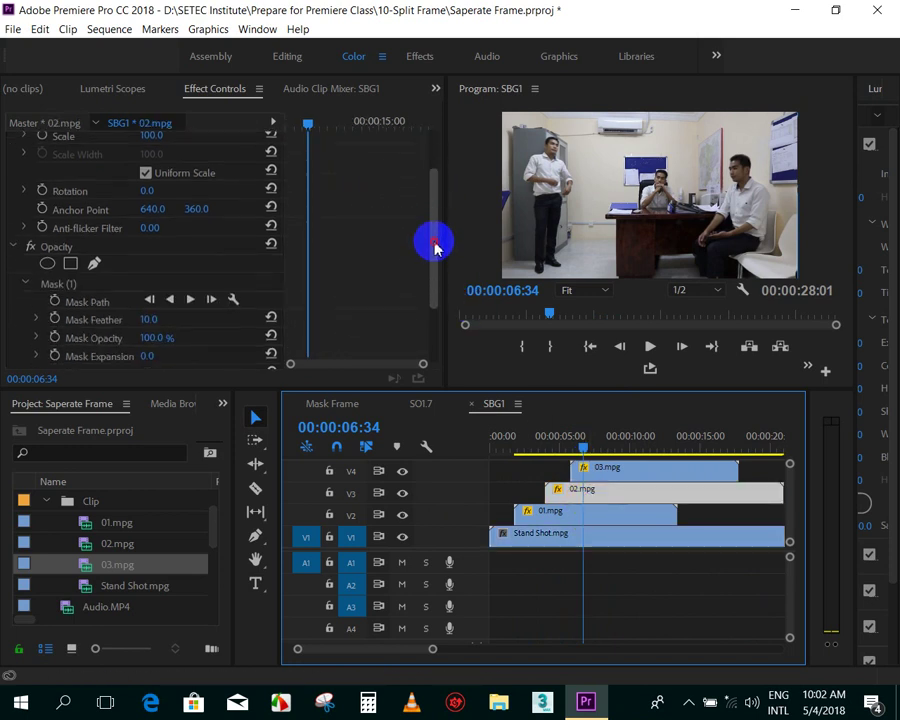
click(82, 205)
click(593, 453)
mouse_move(586, 452)
mouse_down()
mouse_move(622, 466)
mouse_move(649, 457)
mouse_up()
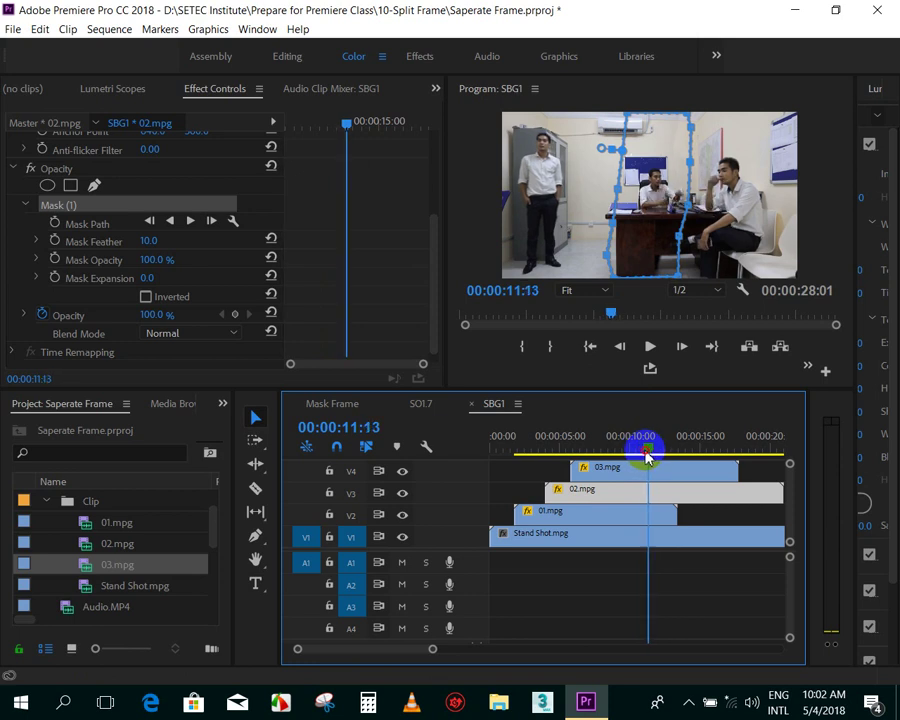
click(55, 223)
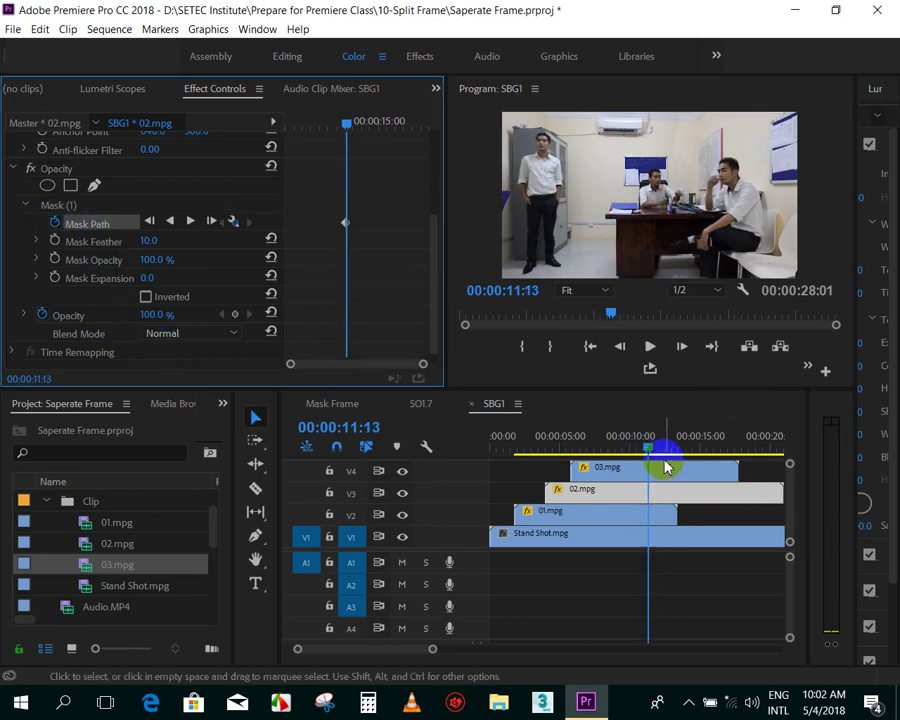
drag(648, 457, 654, 451)
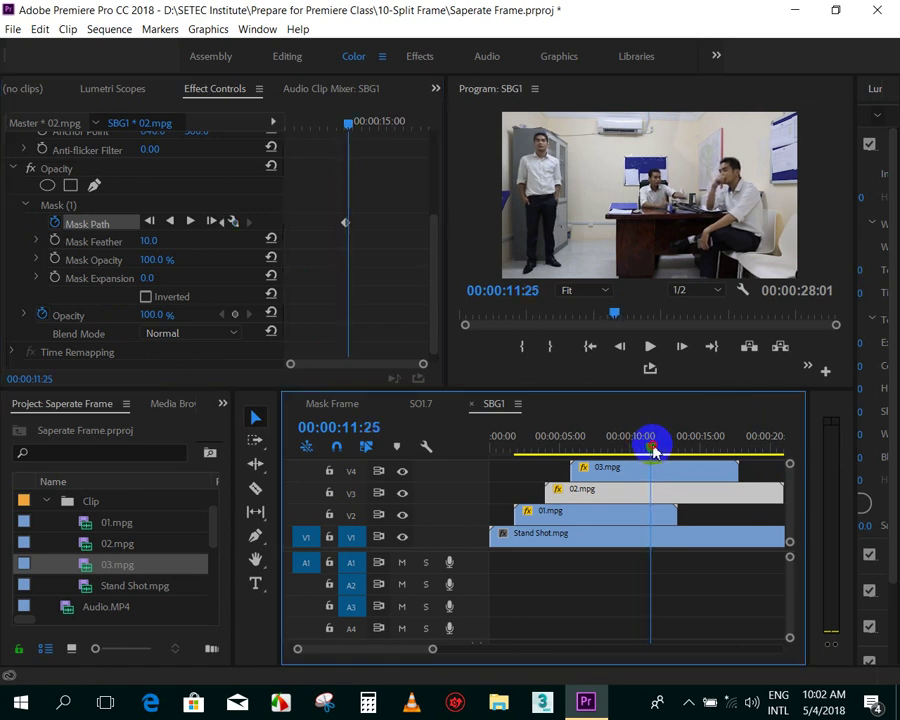
- Reshape mask points at 00:00:11:19, 12:03 and 12:25 around the man, then check 13:09
click(79, 207)
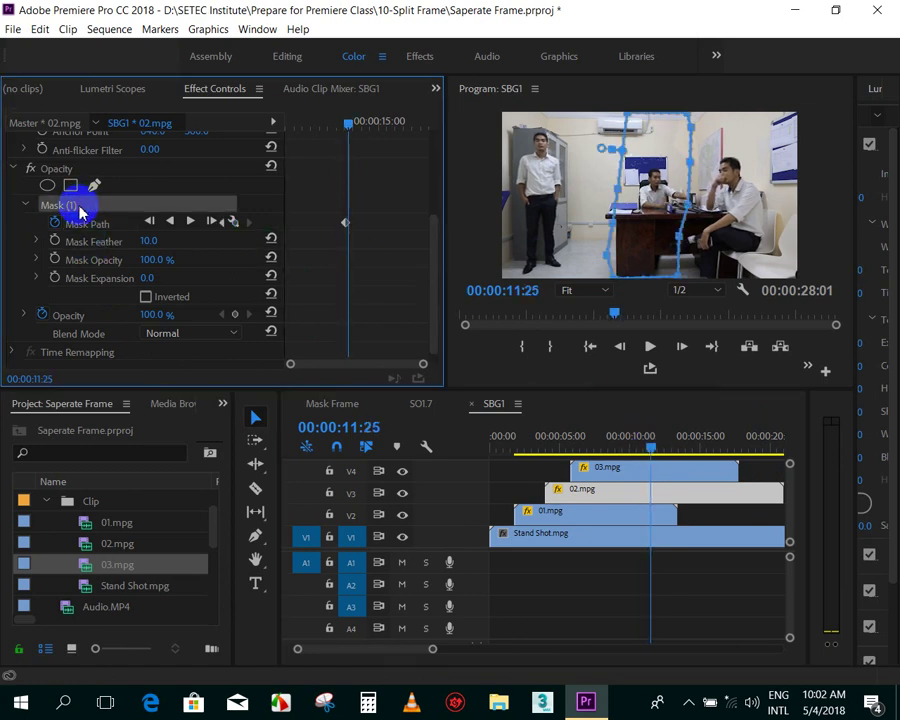
click(697, 212)
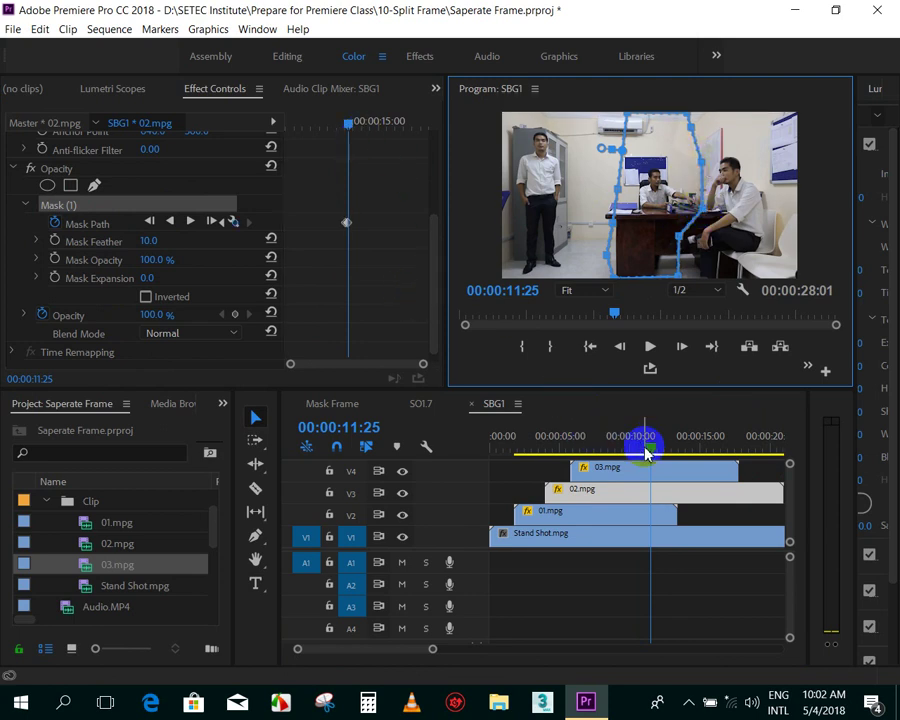
drag(651, 453, 659, 448)
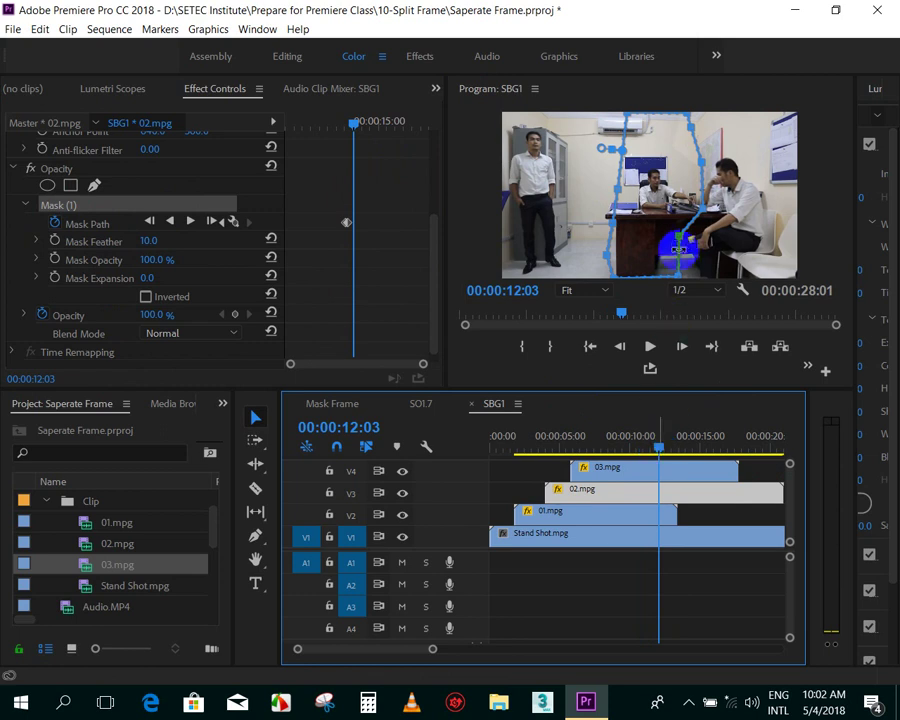
click(705, 210)
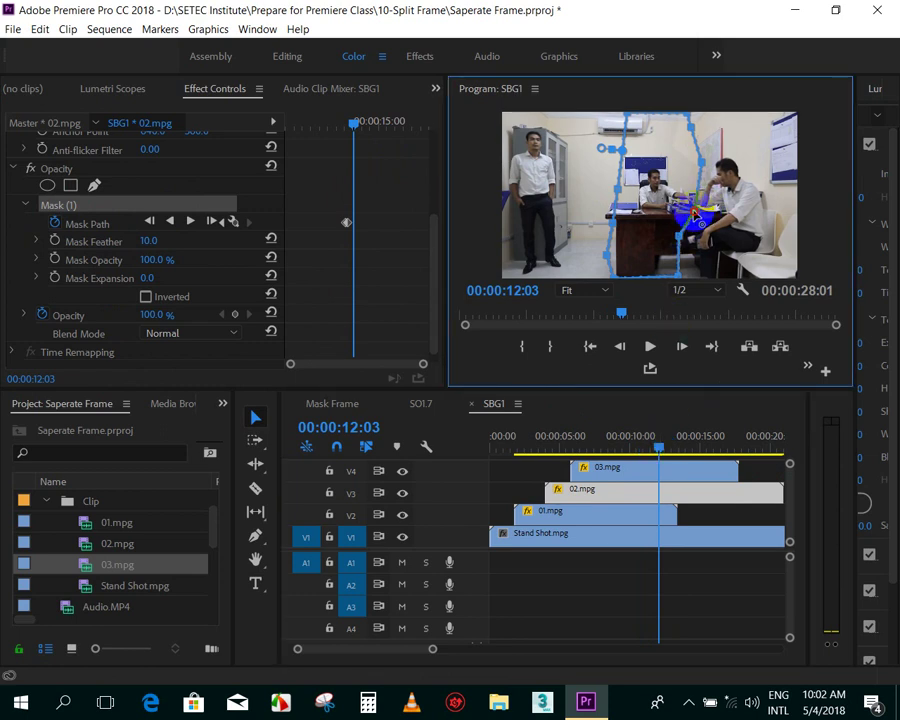
drag(661, 447, 665, 447)
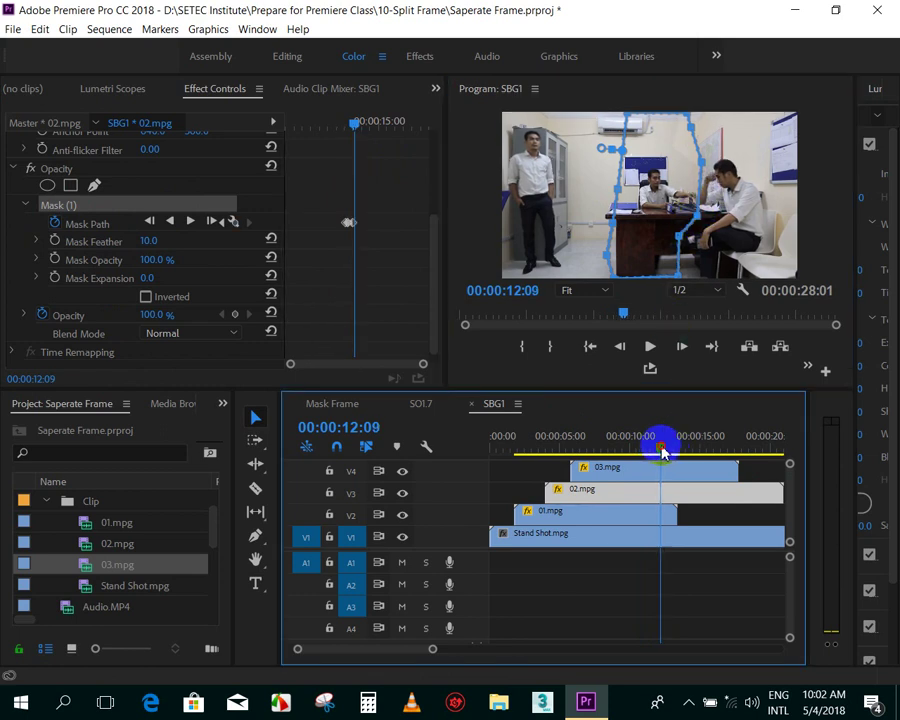
click(703, 170)
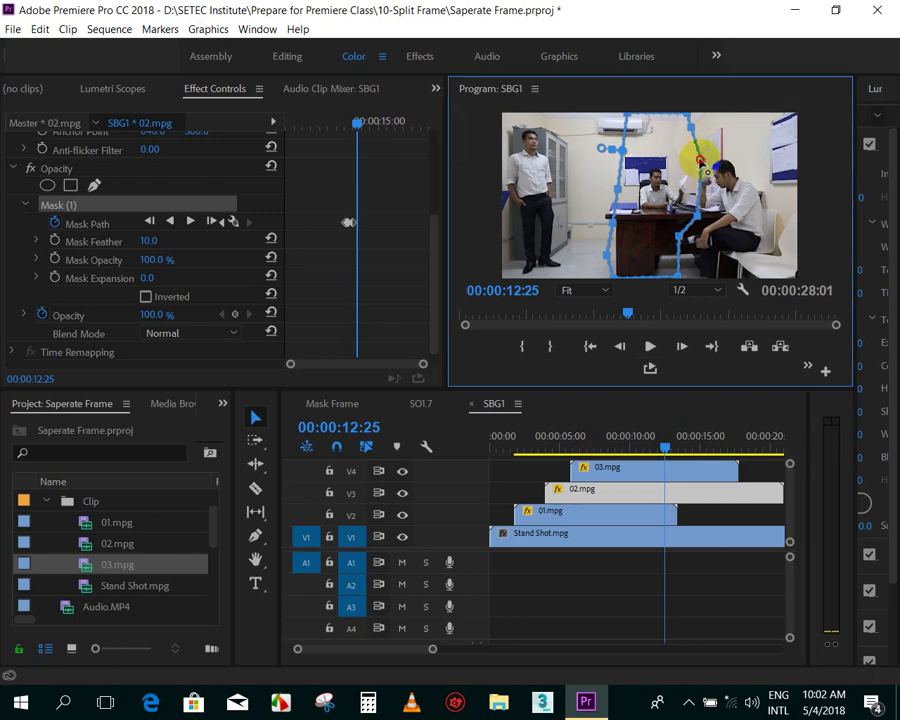
drag(692, 160, 697, 218)
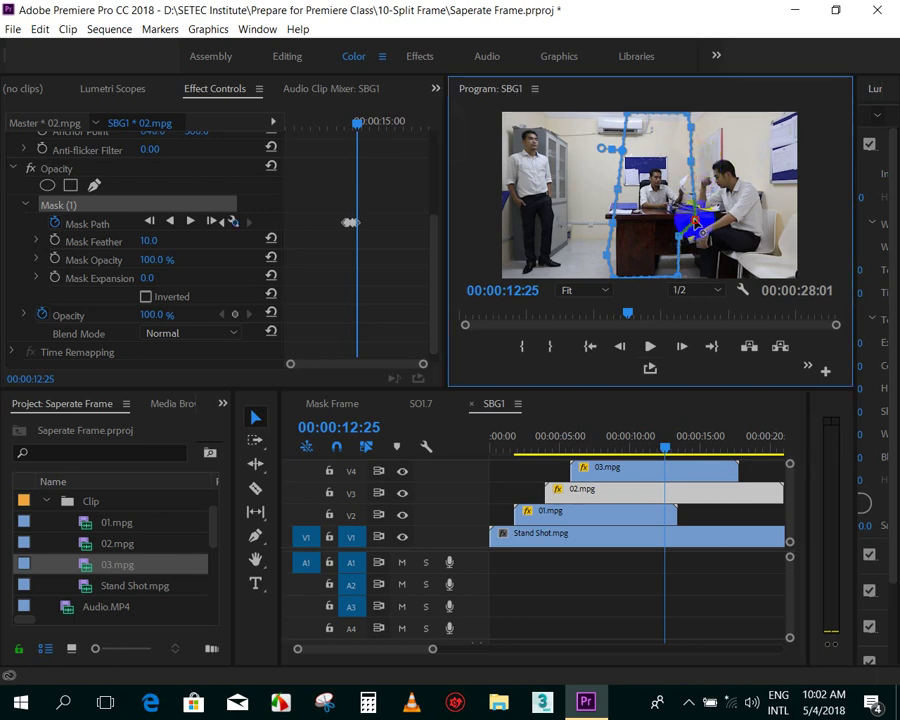
click(690, 448)
drag(661, 450, 728, 460)
- Play the sequence from the start to review the masked clone shot
click(684, 610)
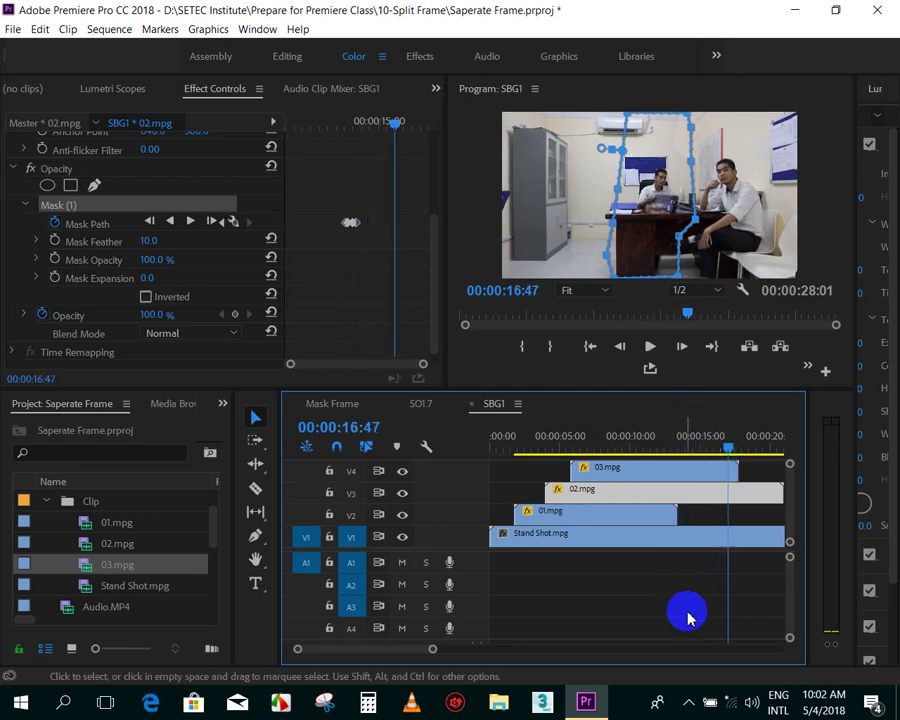
click(487, 450)
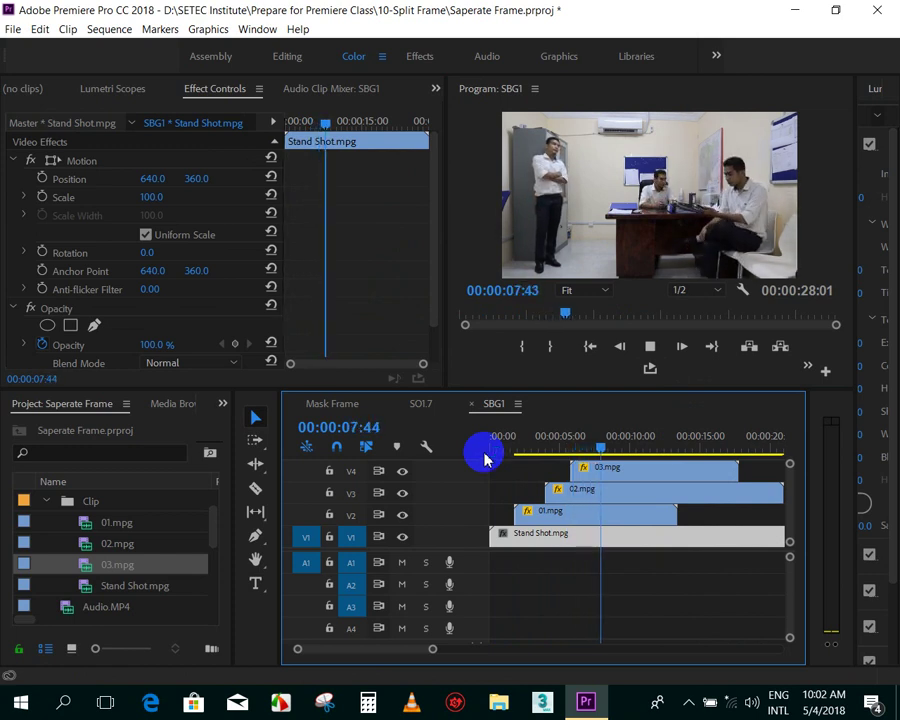
key(space)
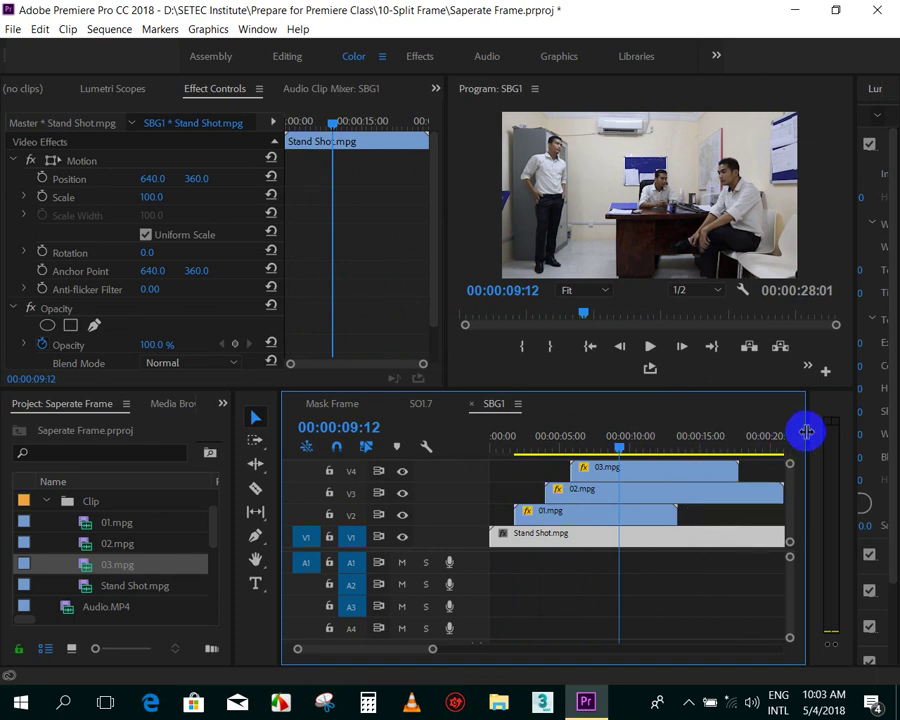
- Narrow the Project panel to widen the timeline and inspect the composite at 00:00:12:25
drag(237, 438, 222, 438)
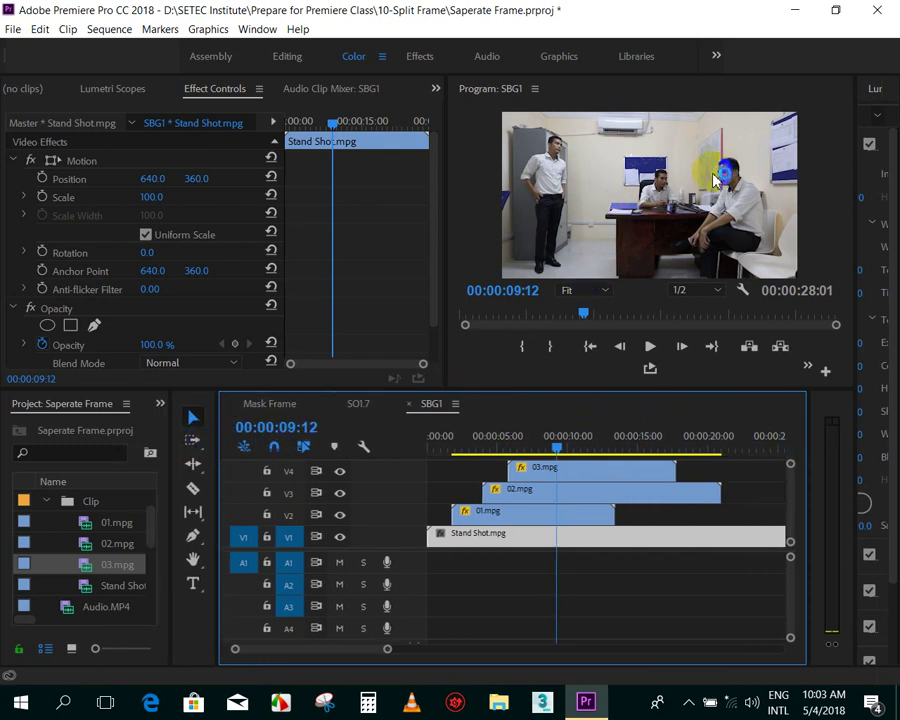
drag(568, 444, 602, 440)
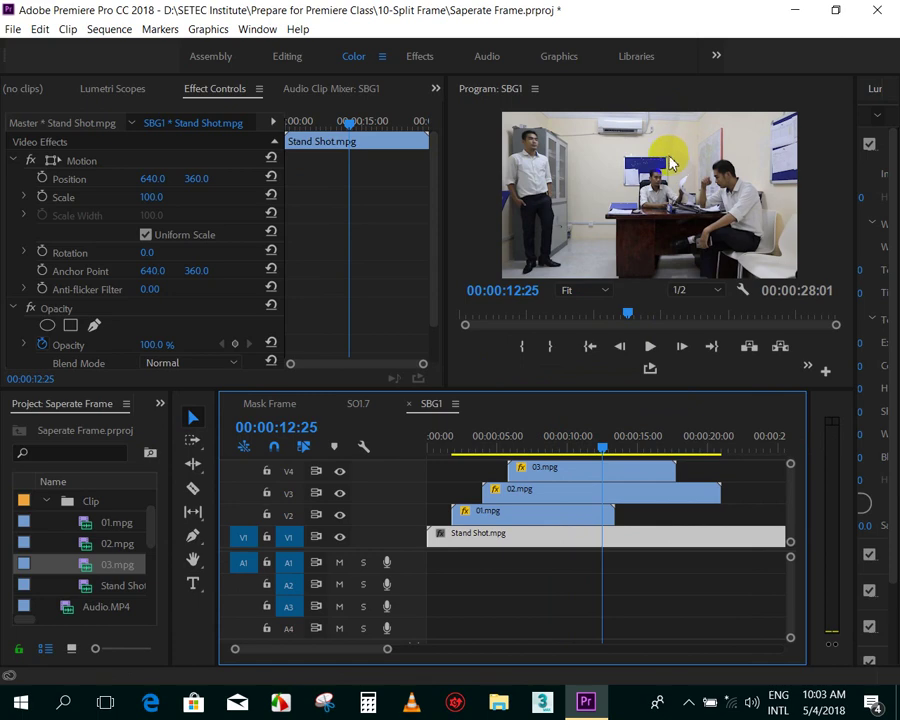
click(611, 602)
click(597, 545)
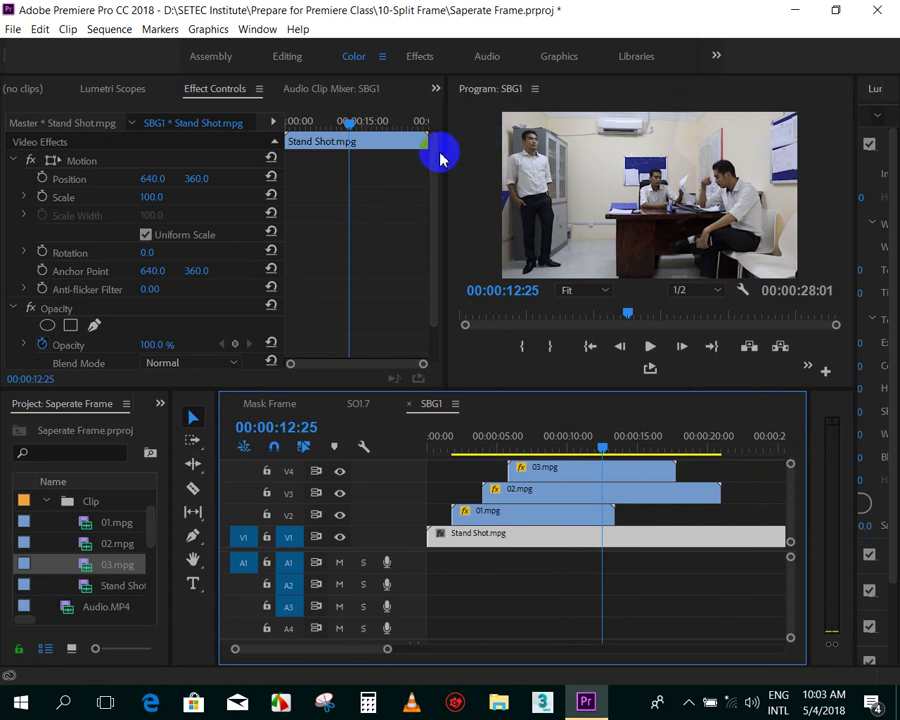
drag(432, 180, 420, 240)
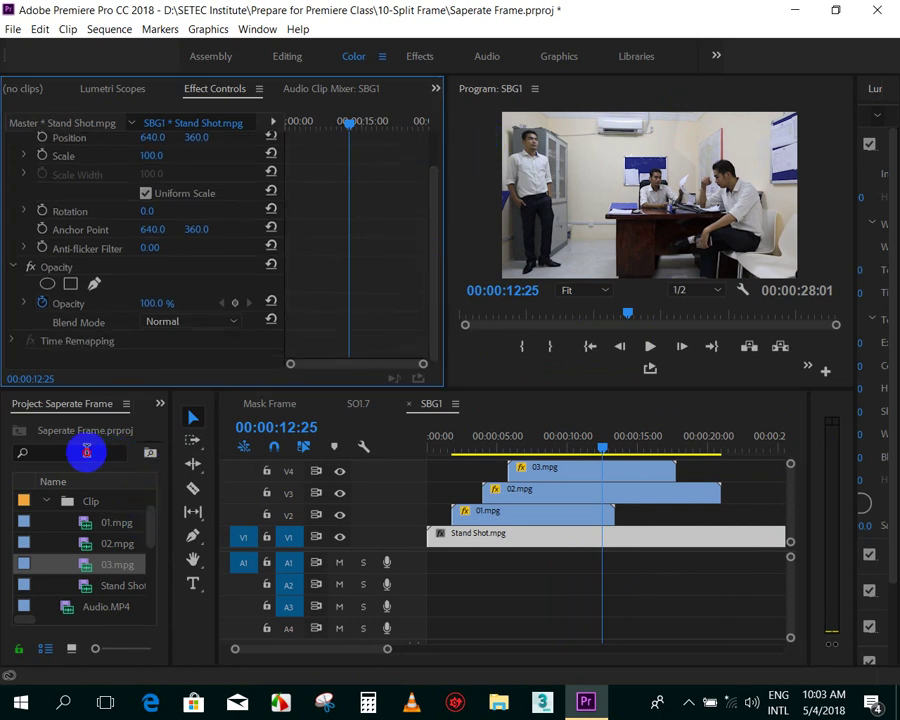
- Find RGB Curves via the 'cur' effects search, apply it to Stand Shot.mpg and add a Master point
click(86, 452)
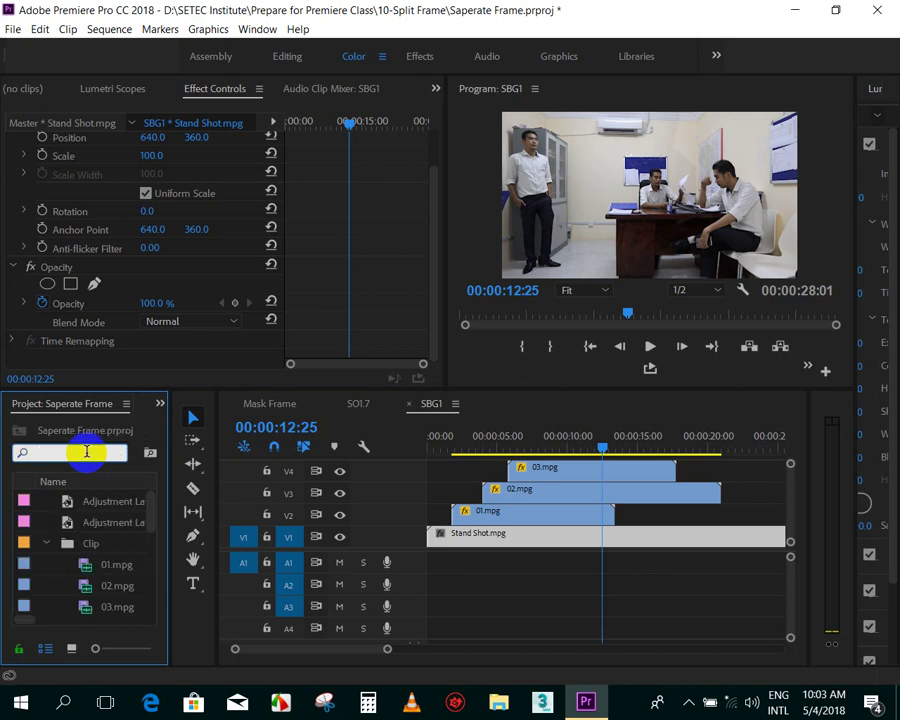
click(160, 402)
click(183, 501)
click(88, 420)
text(cur)
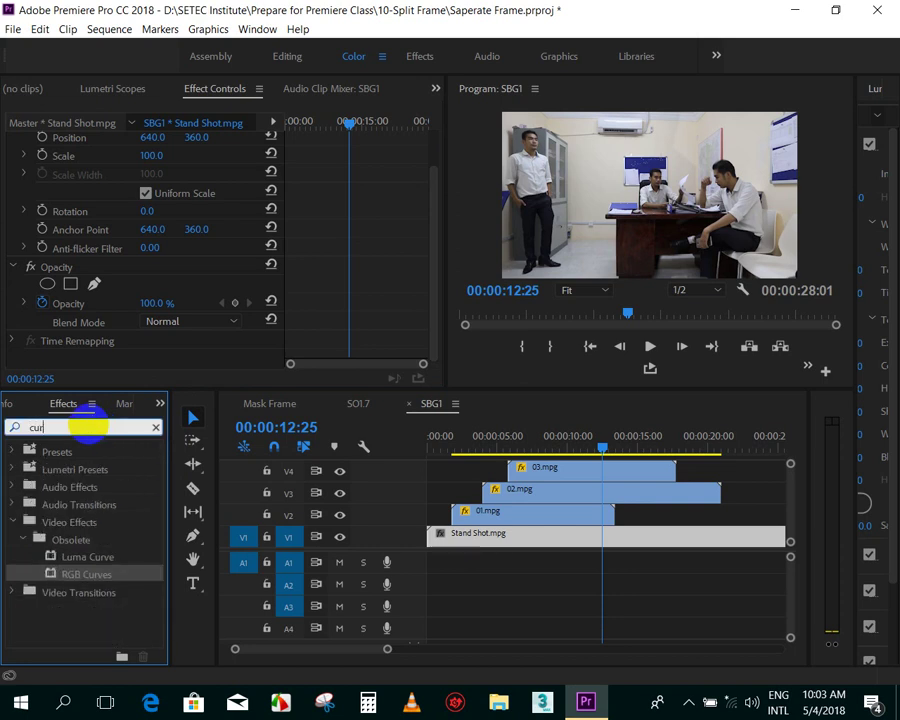
drag(48, 578, 495, 537)
drag(435, 165, 430, 249)
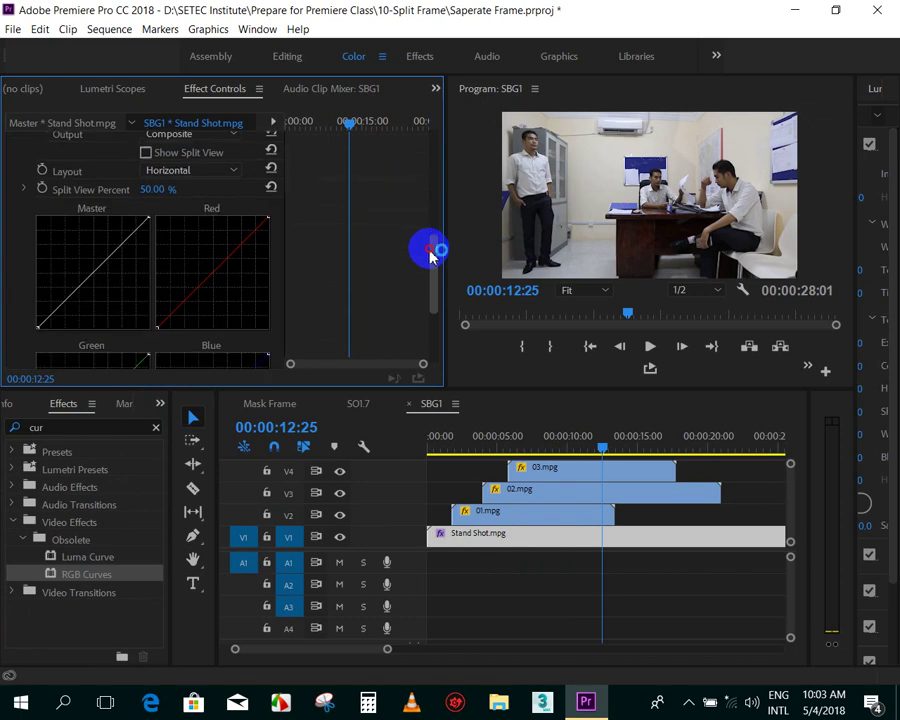
mouse_move(94, 267)
mouse_down()
mouse_move(121, 285)
mouse_move(110, 280)
mouse_move(117, 266)
mouse_move(102, 269)
mouse_up()
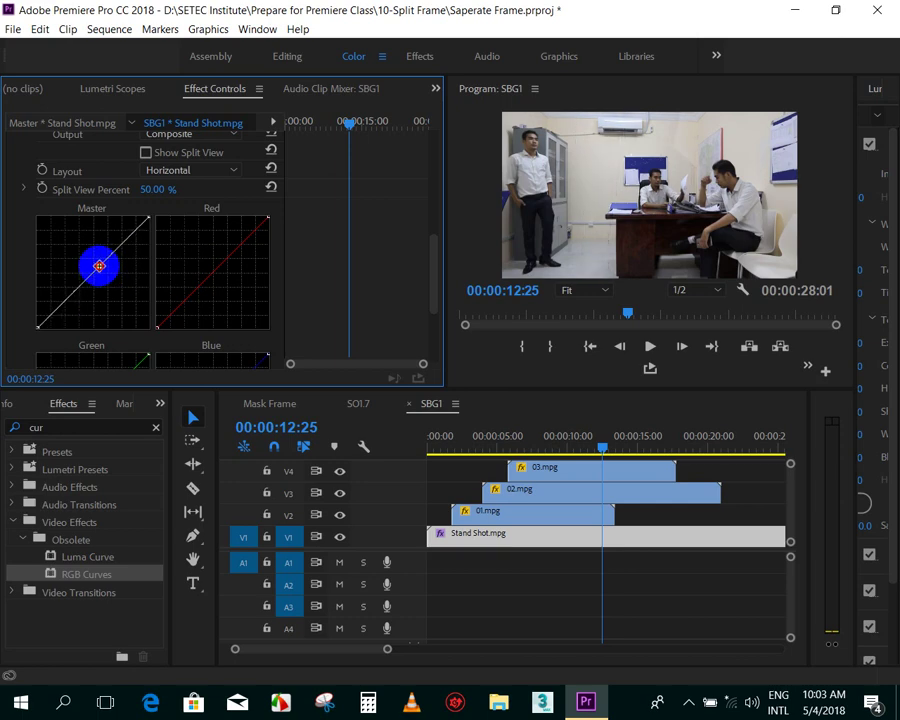
- Bend the Red curve up to tint Stand Shot red, then delete the RGB Curves effect
drag(212, 264, 194, 255)
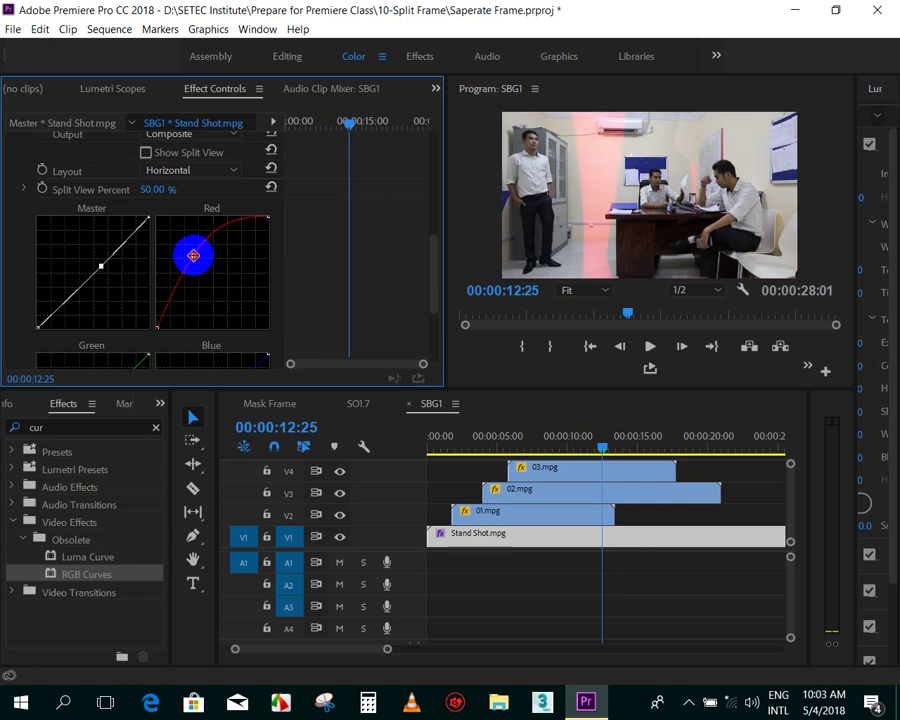
drag(436, 262, 421, 216)
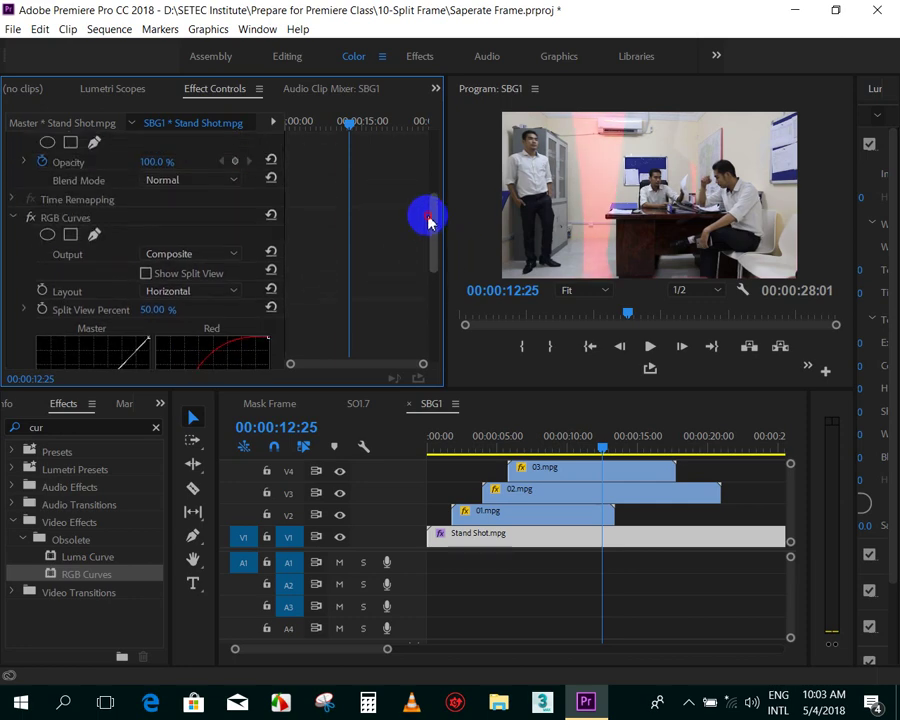
click(80, 232)
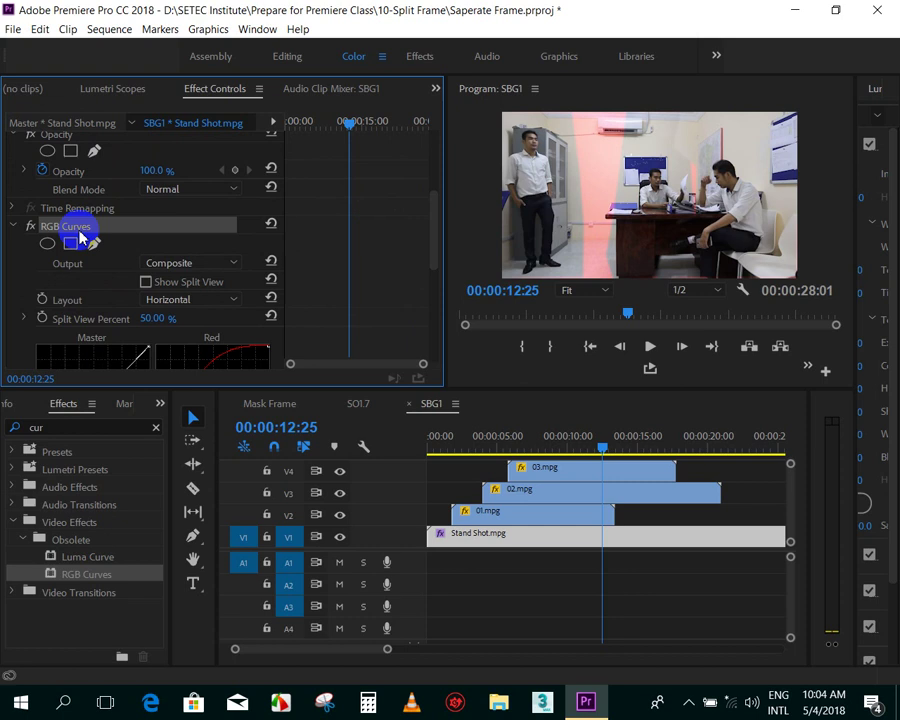
key(Delete)
mouse_move(540, 436)
mouse_down()
mouse_move(591, 453)
mouse_move(632, 449)
mouse_move(518, 432)
mouse_move(619, 428)
mouse_move(600, 430)
mouse_up()
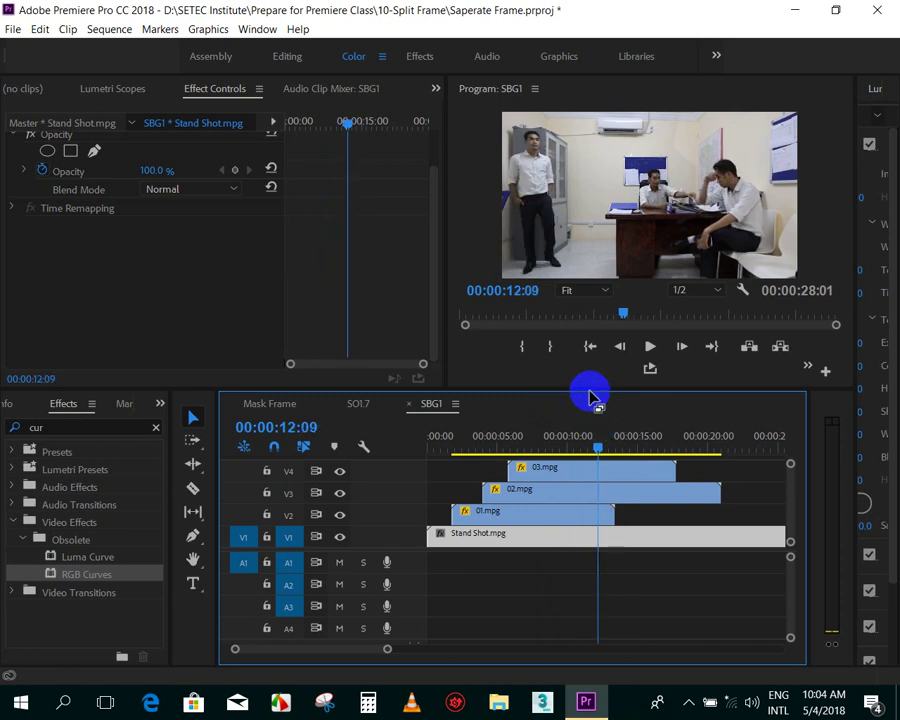
- Shrink the Program monitor to enlarge the timeline and scrub around 9–10 seconds
drag(590, 390, 576, 377)
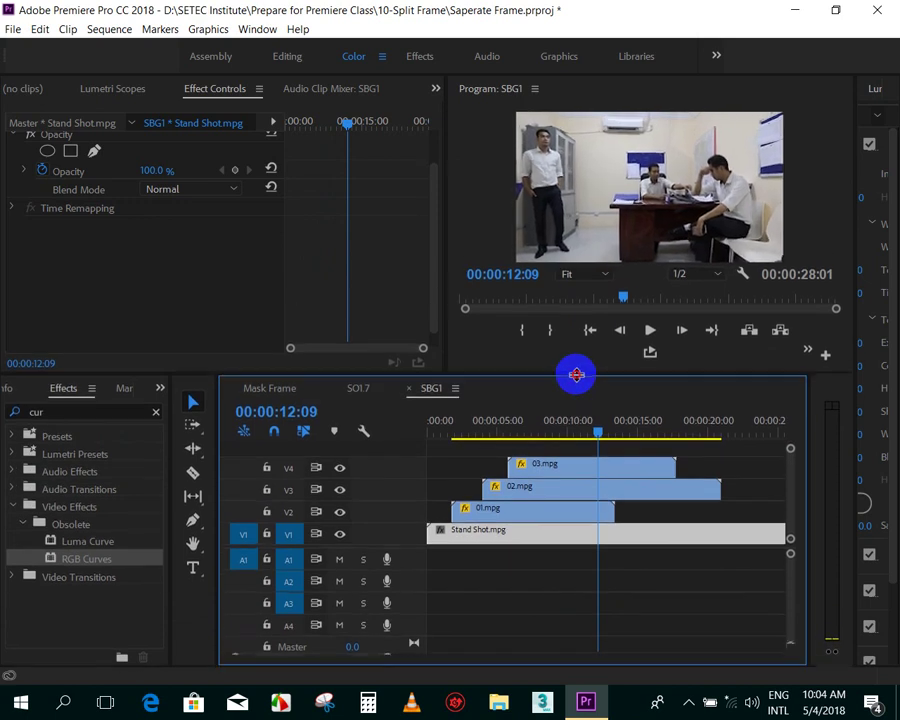
mouse_move(577, 430)
mouse_down()
mouse_move(566, 436)
mouse_move(594, 441)
mouse_up()
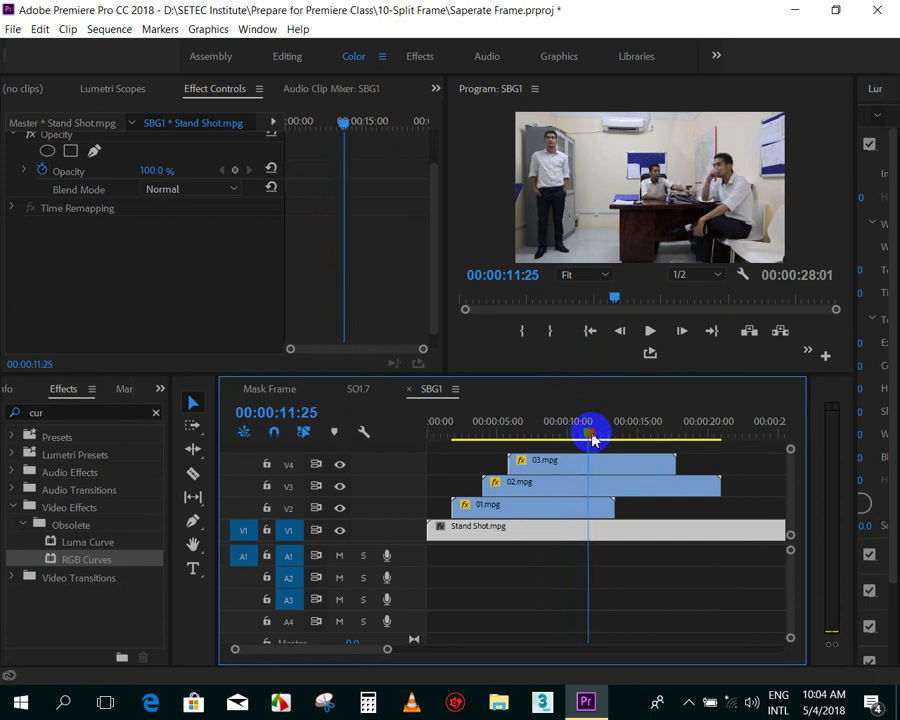
mouse_move(592, 438)
mouse_down()
mouse_move(555, 420)
mouse_move(599, 424)
mouse_up()
click(604, 484)
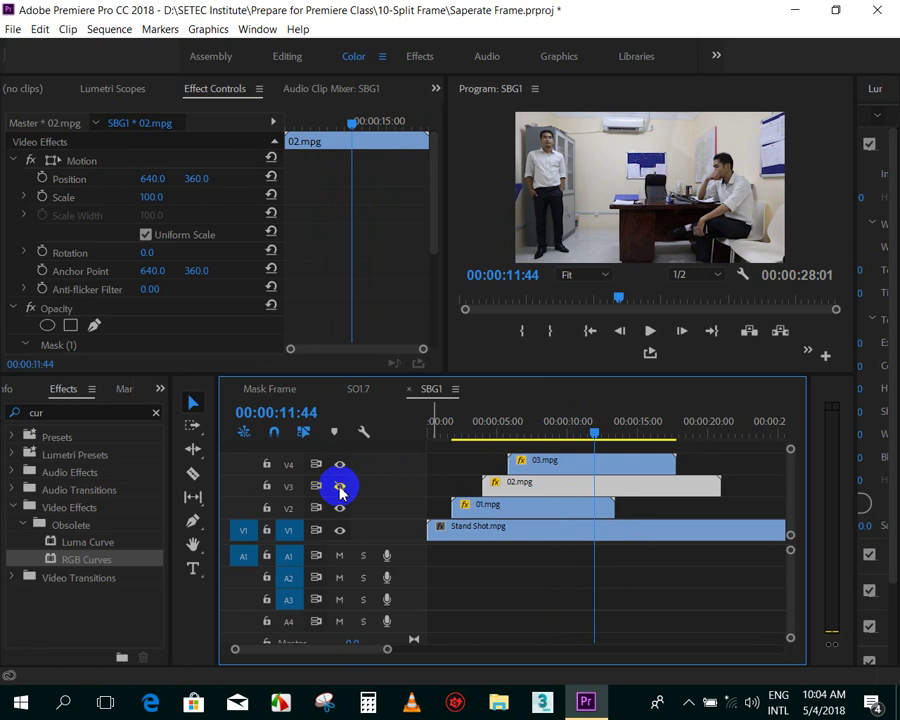
click(340, 488)
click(340, 466)
click(340, 466)
click(340, 466)
click(340, 466)
click(340, 466)
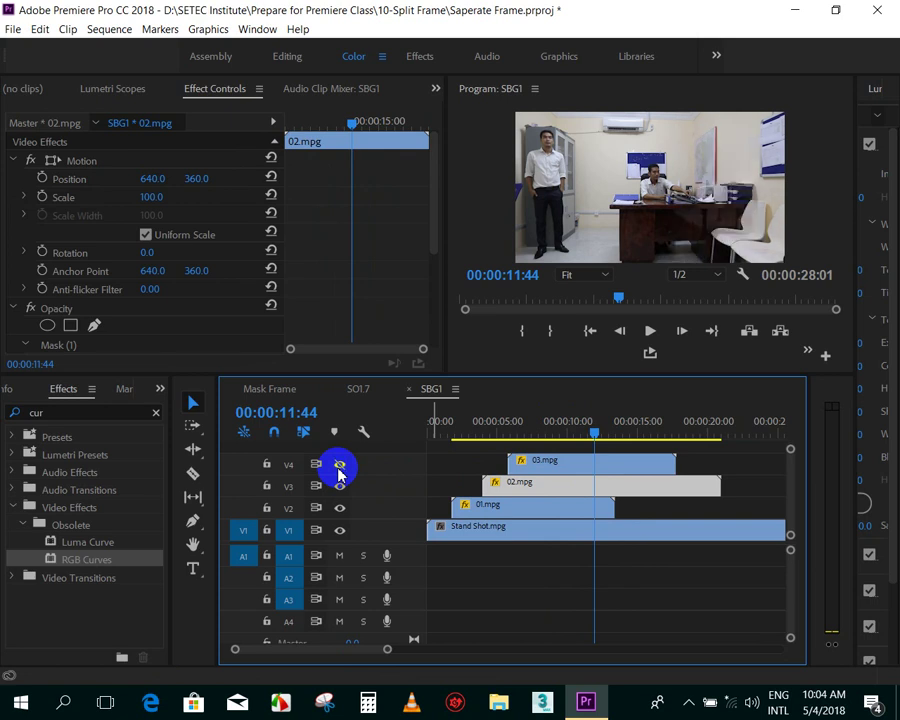
click(340, 466)
click(340, 466)
click(340, 466)
click(340, 466)
click(340, 466)
click(339, 466)
click(555, 462)
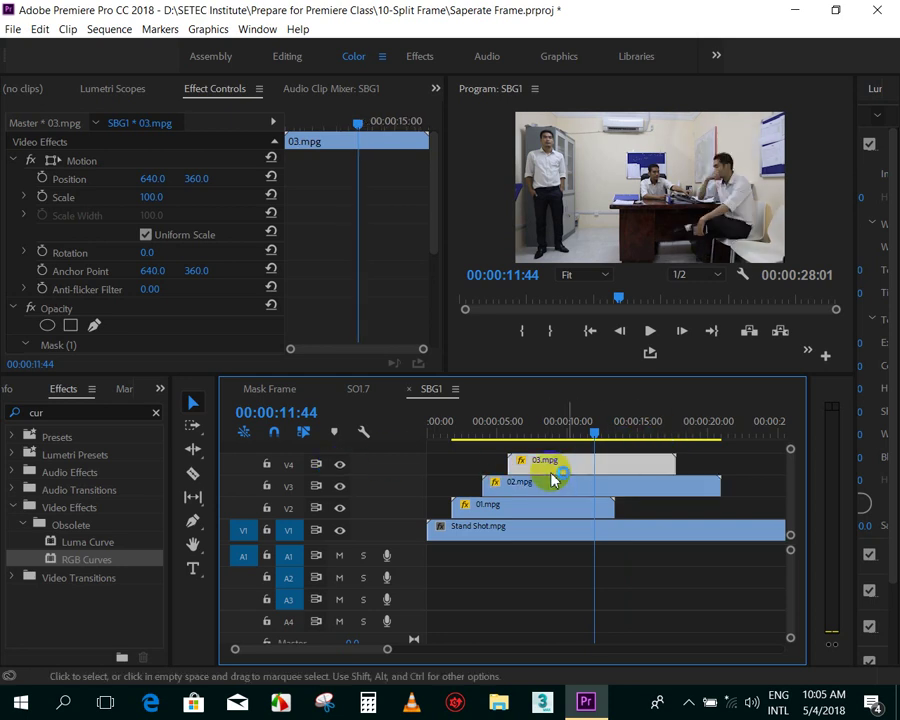
click(340, 466)
click(340, 466)
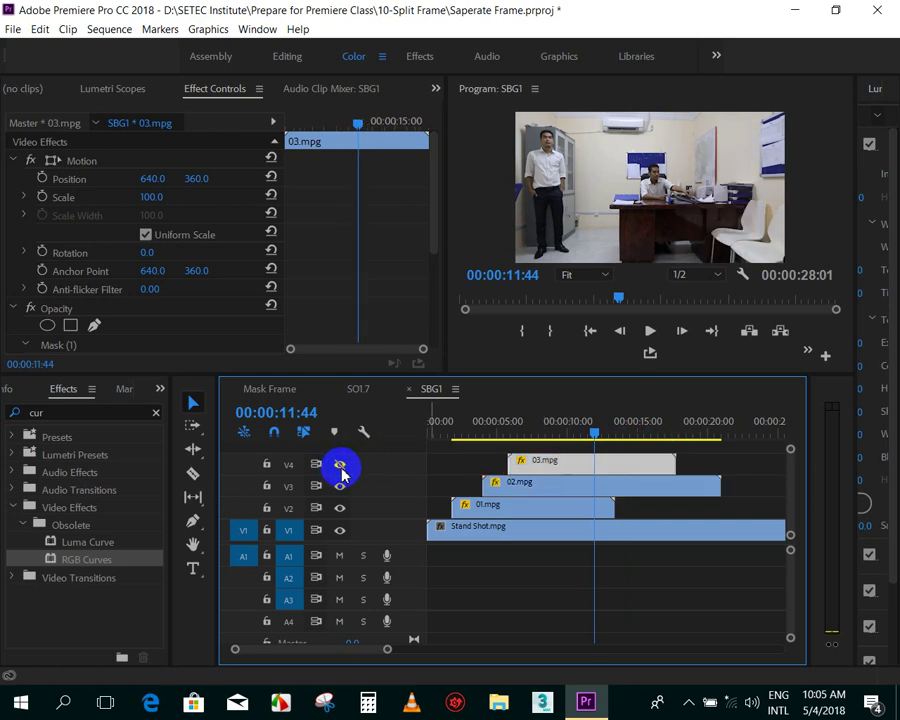
click(339, 465)
click(583, 422)
drag(583, 422, 508, 446)
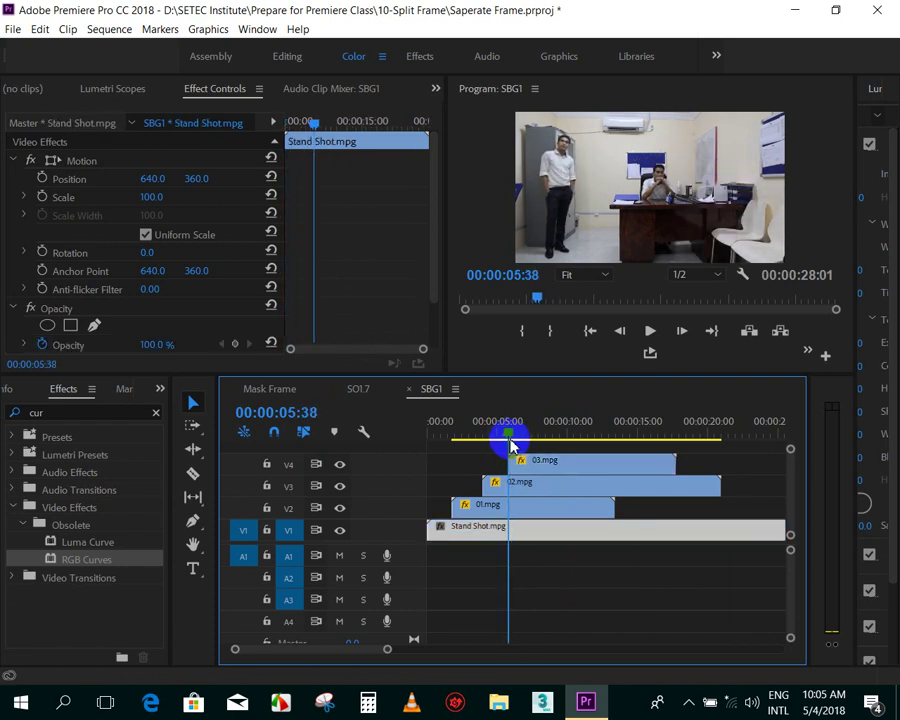
- Search 'lev' and apply the Levels effect to 03.mpg on V4, previewing at 00:00:09:44
click(540, 463)
click(155, 412)
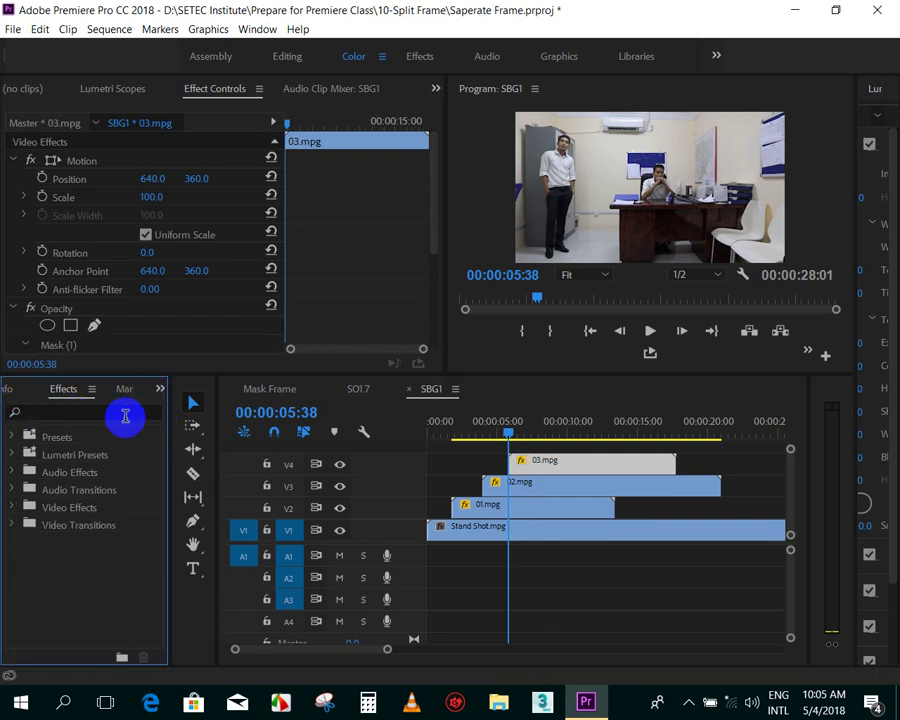
click(124, 413)
text(lev)
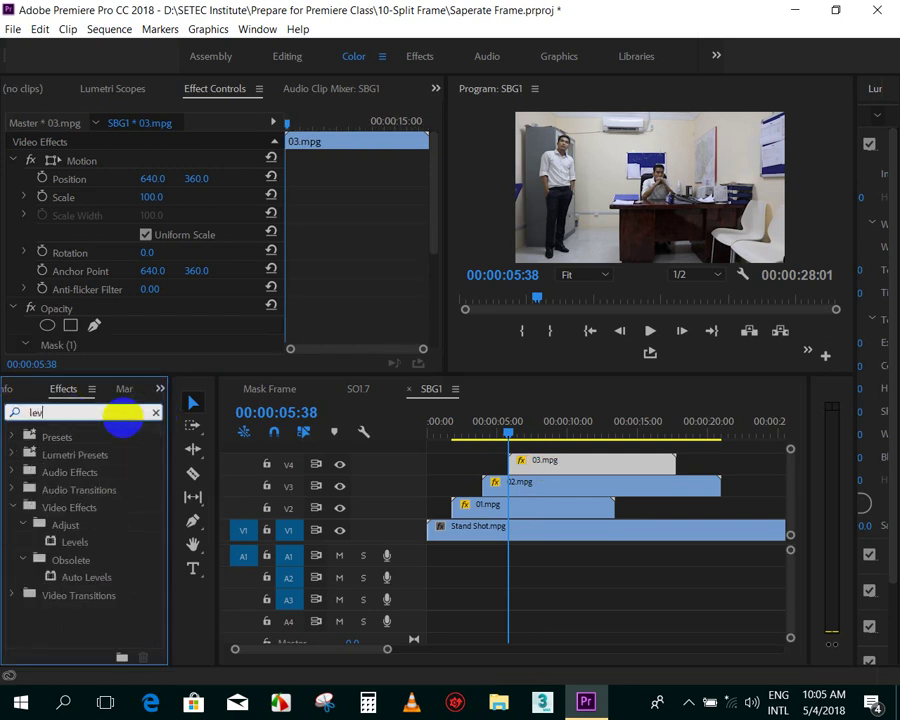
mouse_move(60, 538)
mouse_down()
mouse_move(254, 463)
mouse_move(542, 463)
mouse_up()
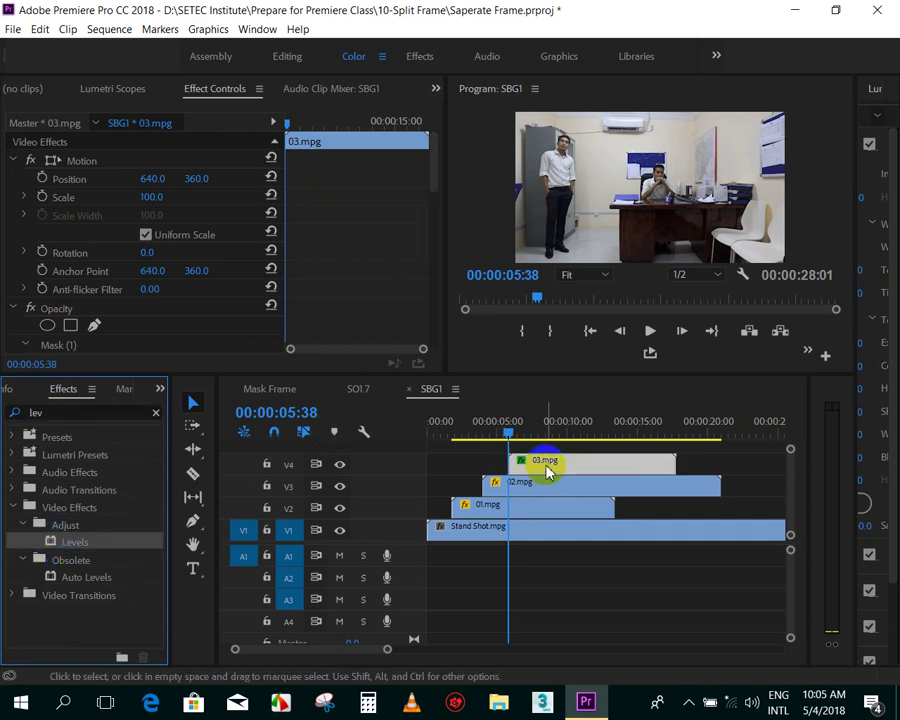
mouse_move(425, 160)
mouse_down()
mouse_move(432, 248)
mouse_move(422, 307)
mouse_up()
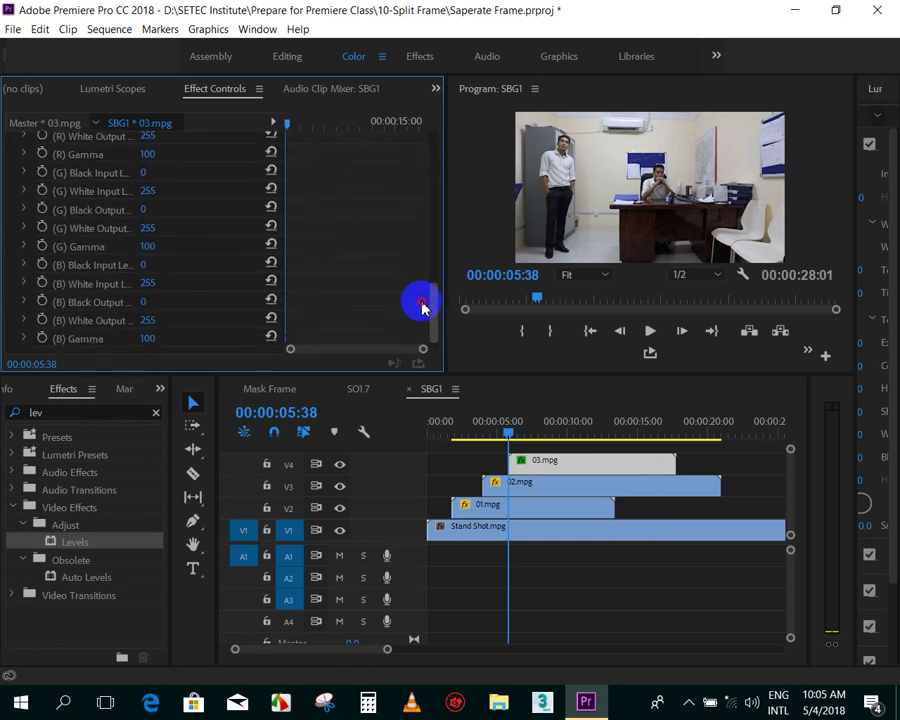
drag(422, 307, 420, 252)
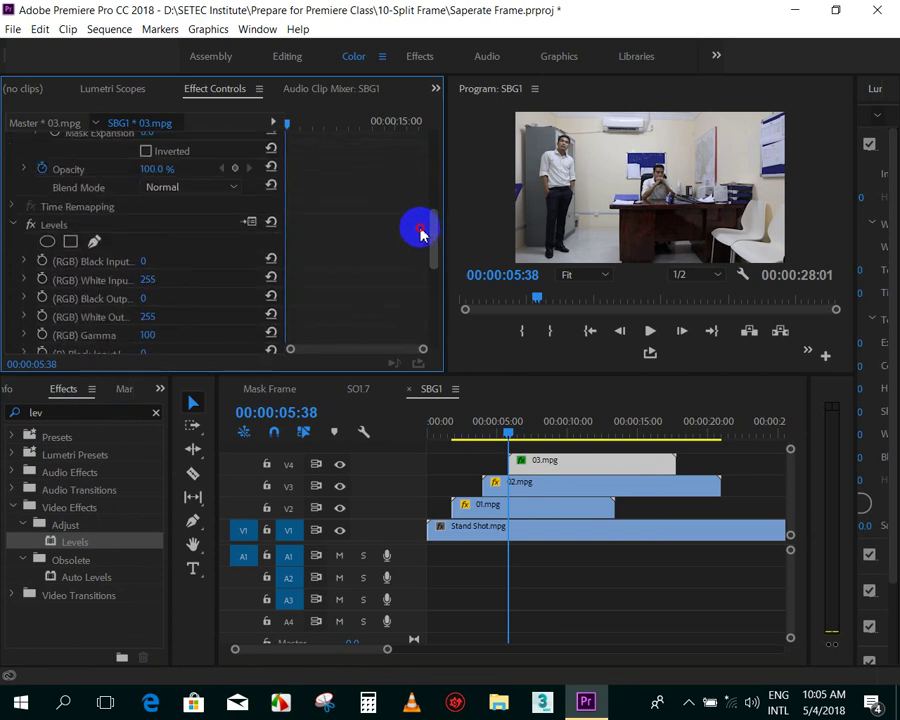
drag(552, 437, 566, 432)
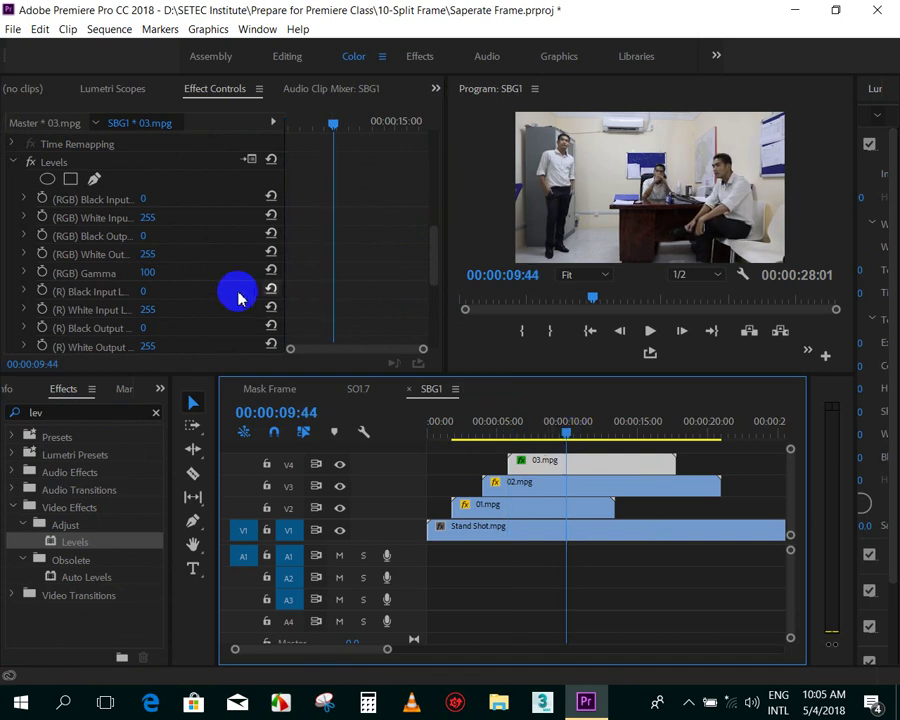
drag(147, 199, 184, 206)
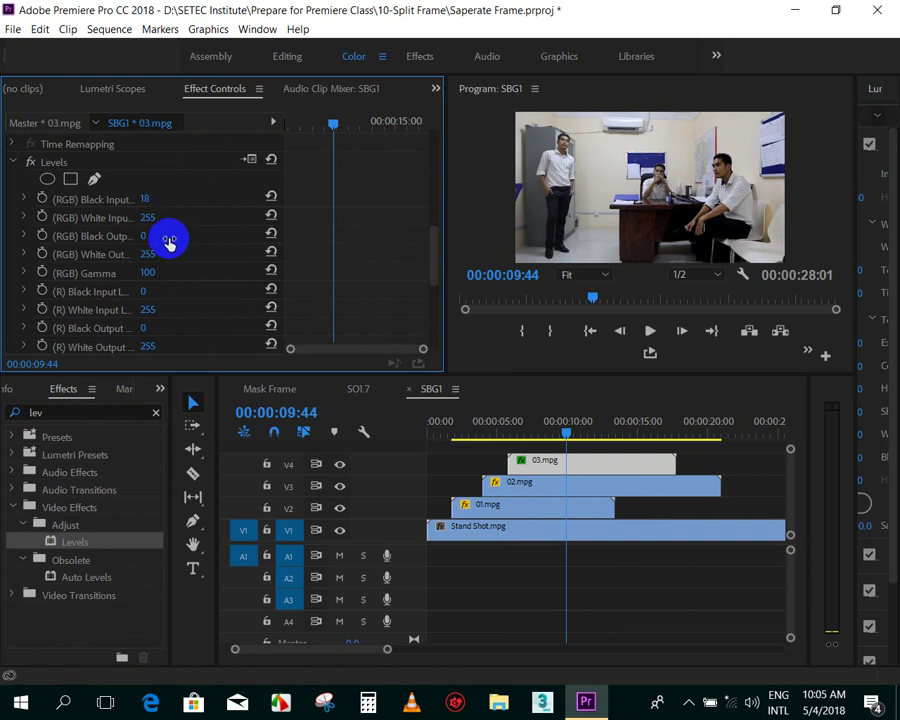
drag(166, 240, 147, 237)
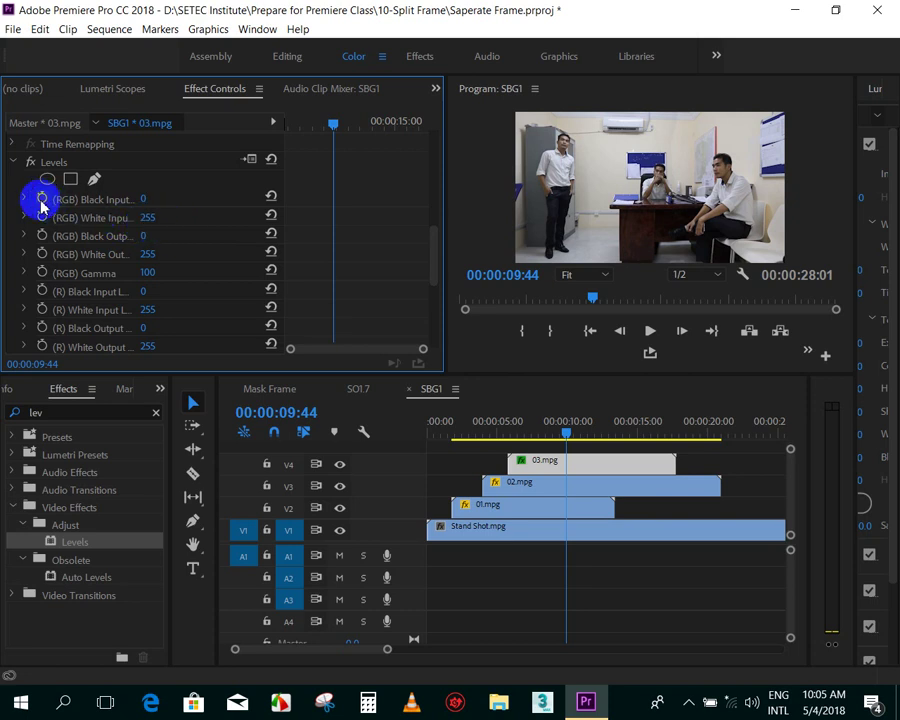
drag(144, 236, 153, 237)
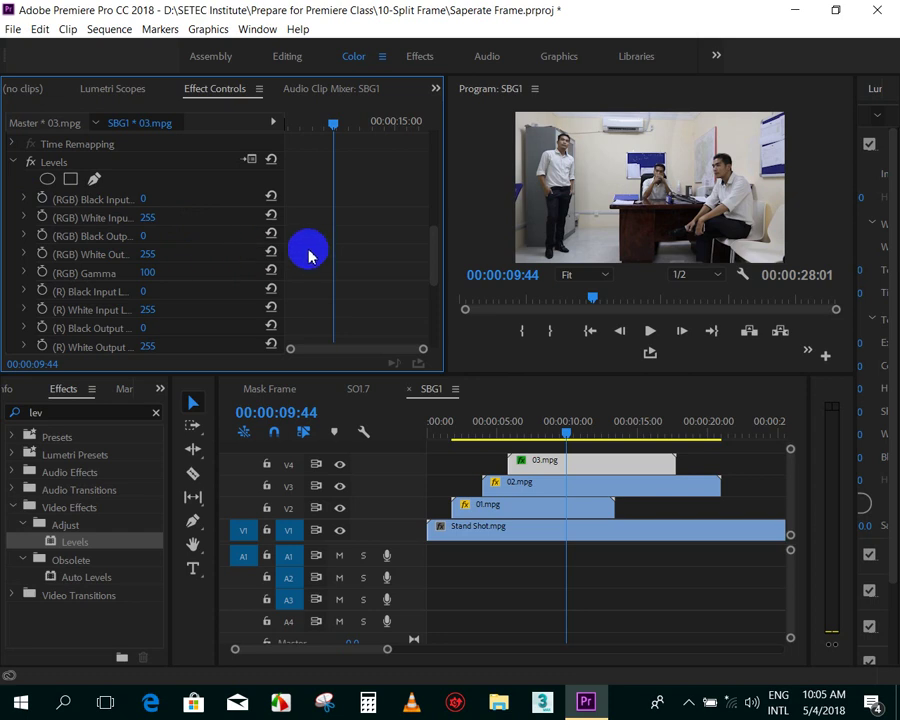
scroll(176, 250, down, 2)
mouse_move(147, 238)
mouse_down()
mouse_move(168, 236)
mouse_move(156, 238)
mouse_up()
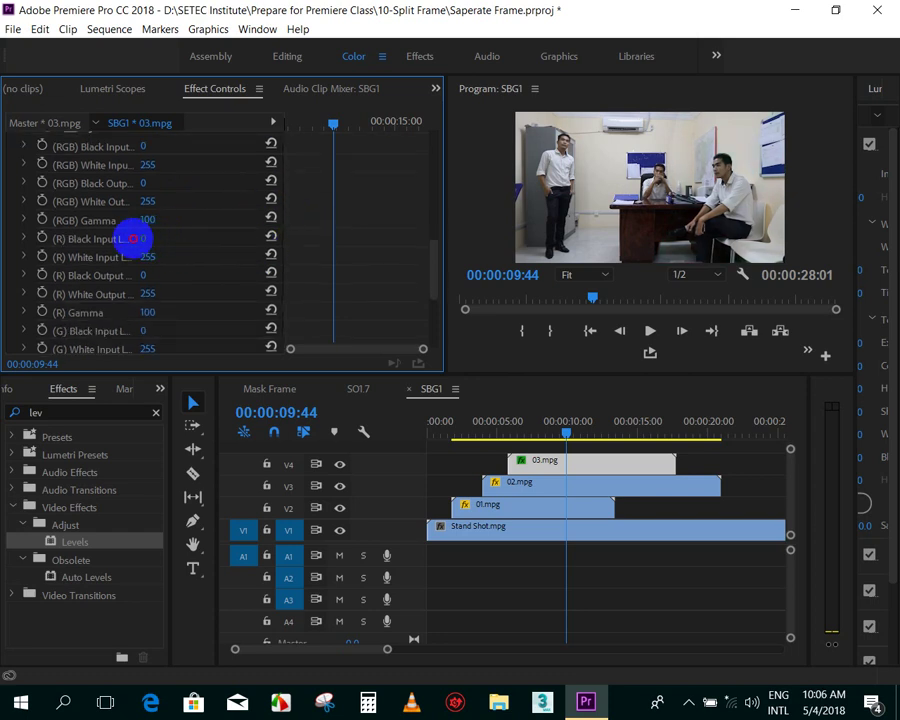
drag(145, 277, 115, 275)
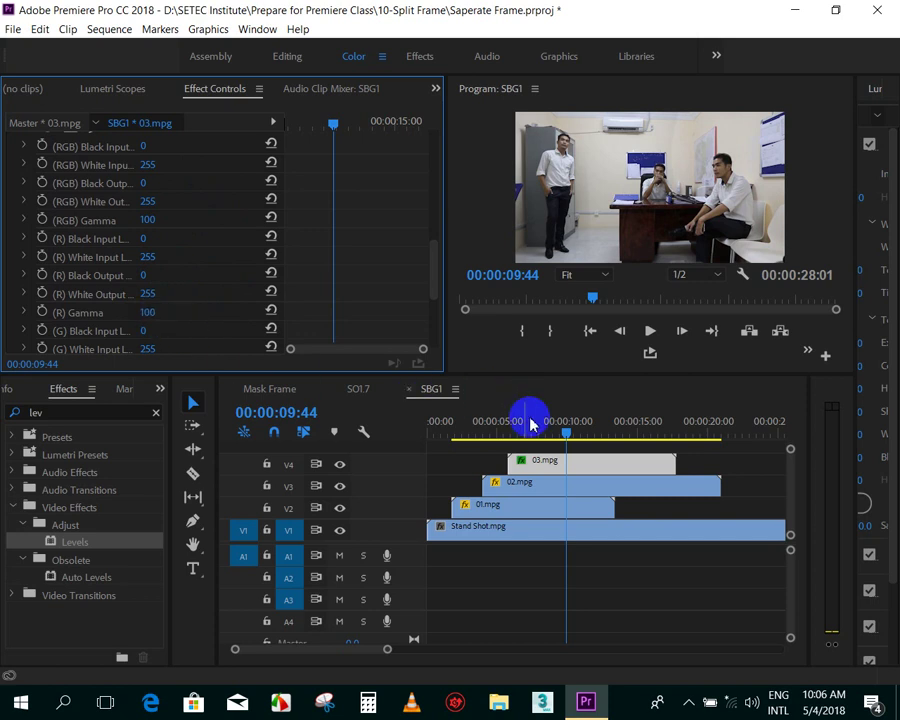
drag(526, 418, 612, 435)
click(143, 298)
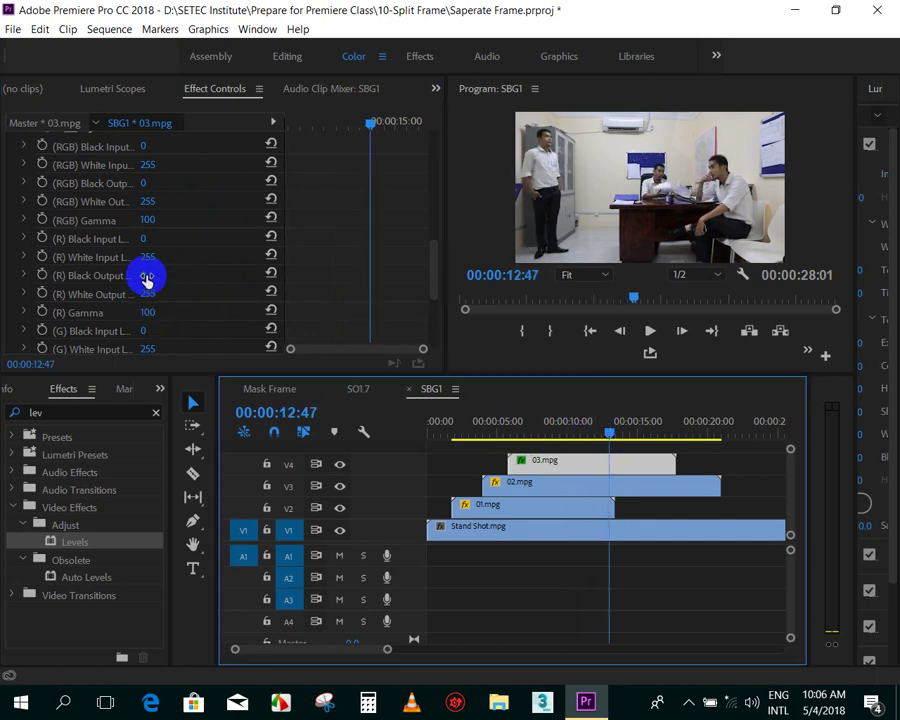
drag(147, 281, 110, 278)
click(316, 220)
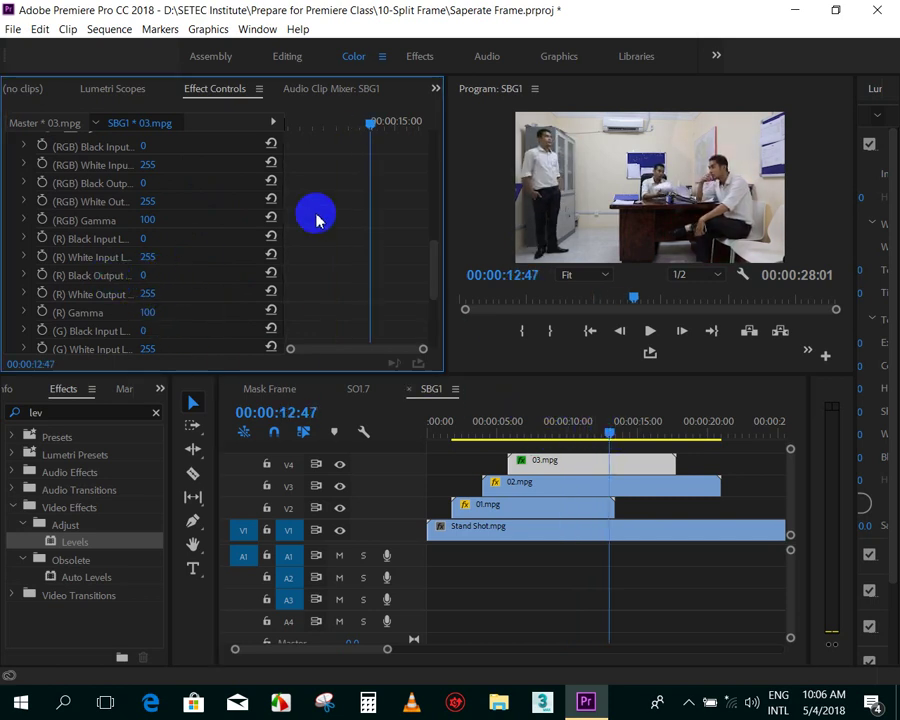
drag(432, 262, 412, 165)
scroll(211, 208, down, 2)
scroll(116, 280, down, 1)
scroll(100, 278, down, 3)
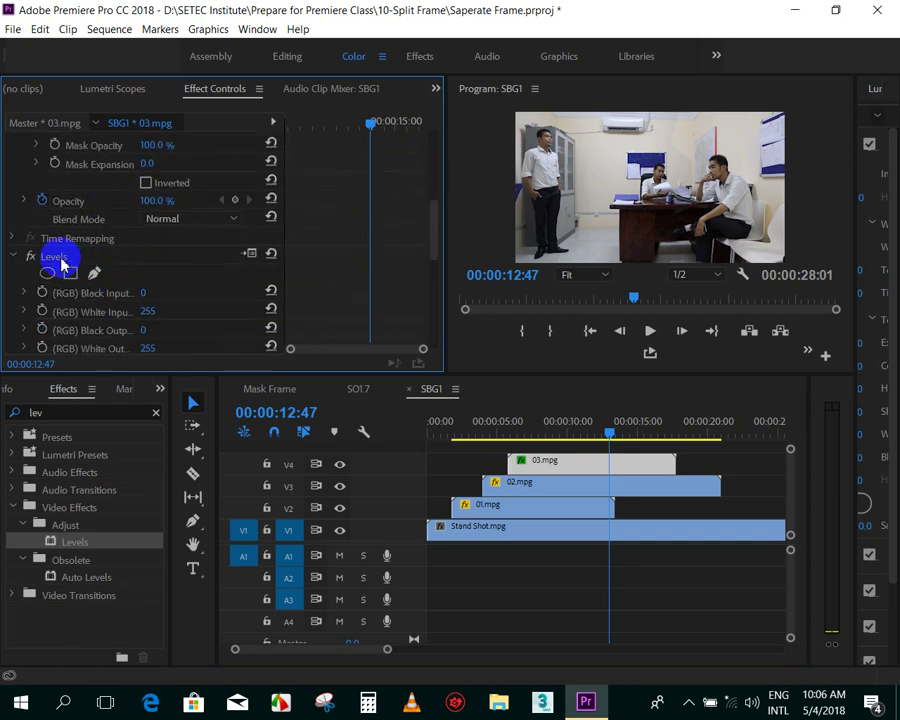
click(57, 262)
key(Delete)
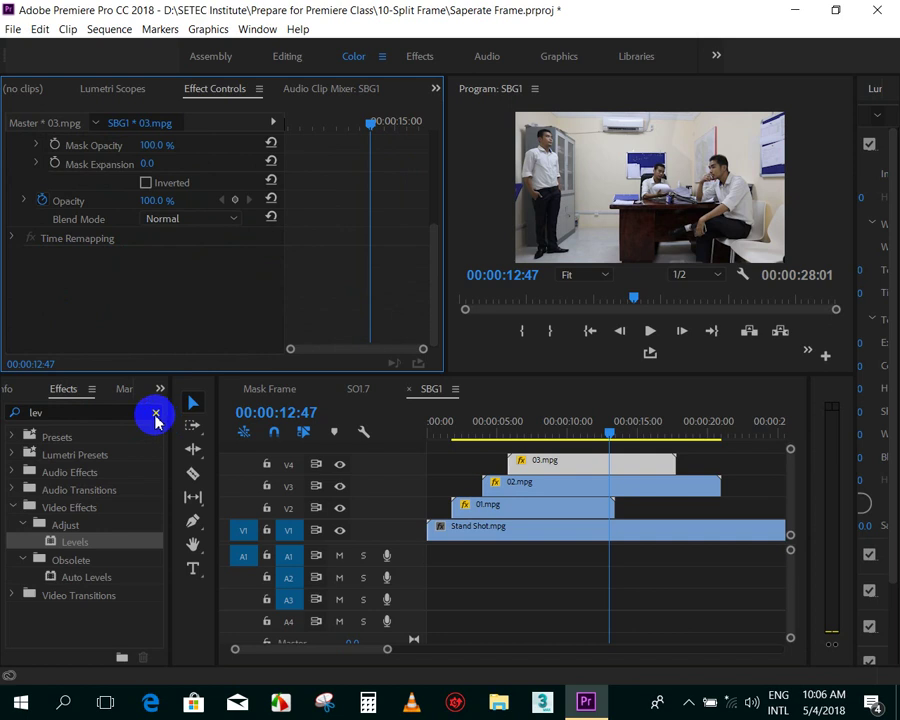
- Search 'lume' and apply Lumetri Color to the 03.mpg clip
click(155, 412)
text(lum)
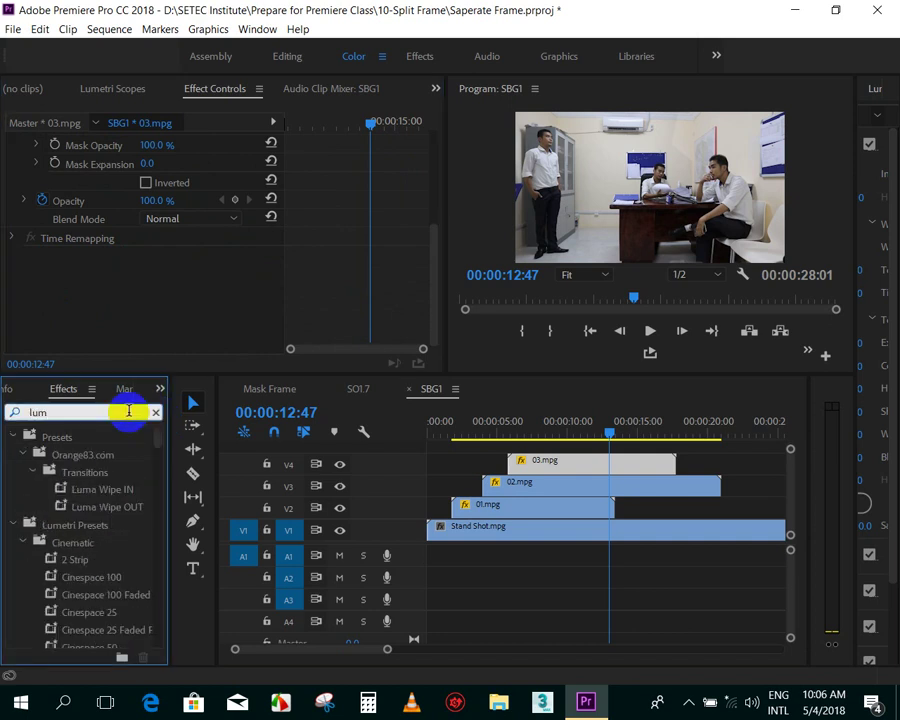
text(etri)
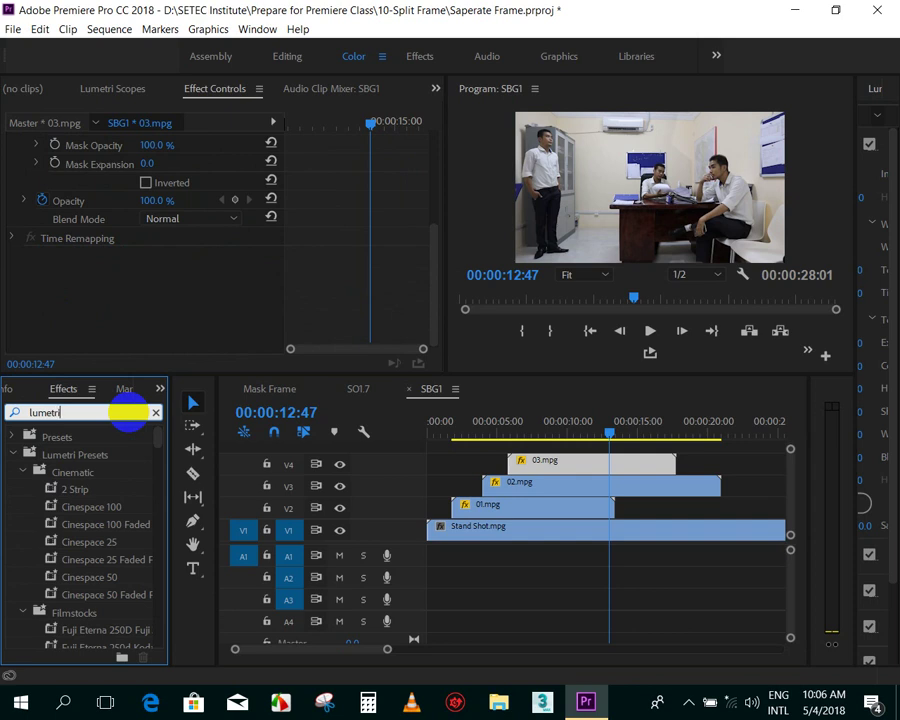
drag(158, 432, 158, 648)
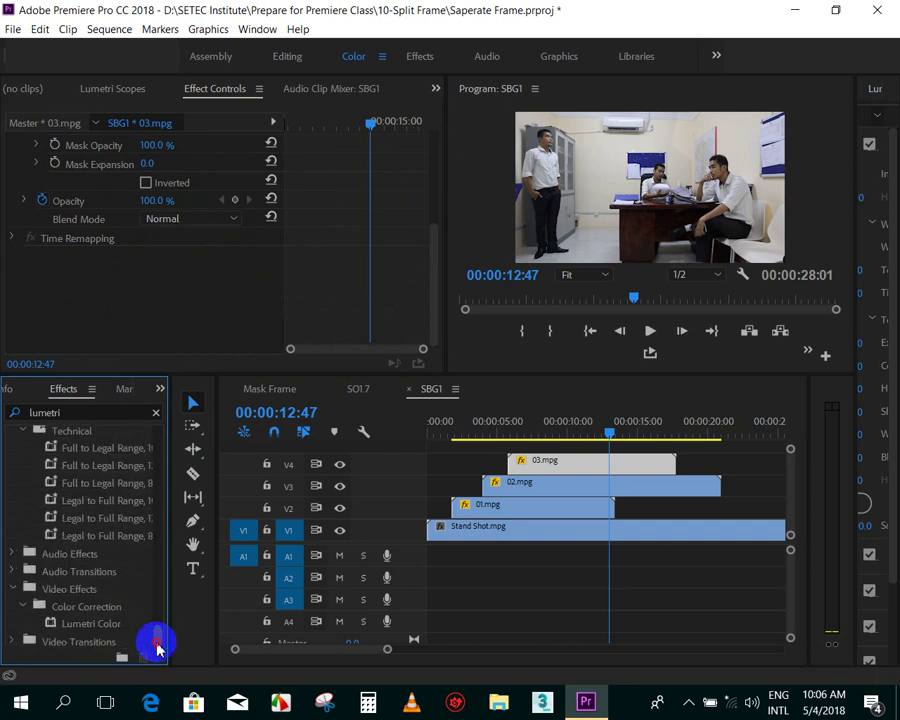
mouse_move(105, 624)
mouse_down()
mouse_move(568, 458)
mouse_move(568, 470)
mouse_up()
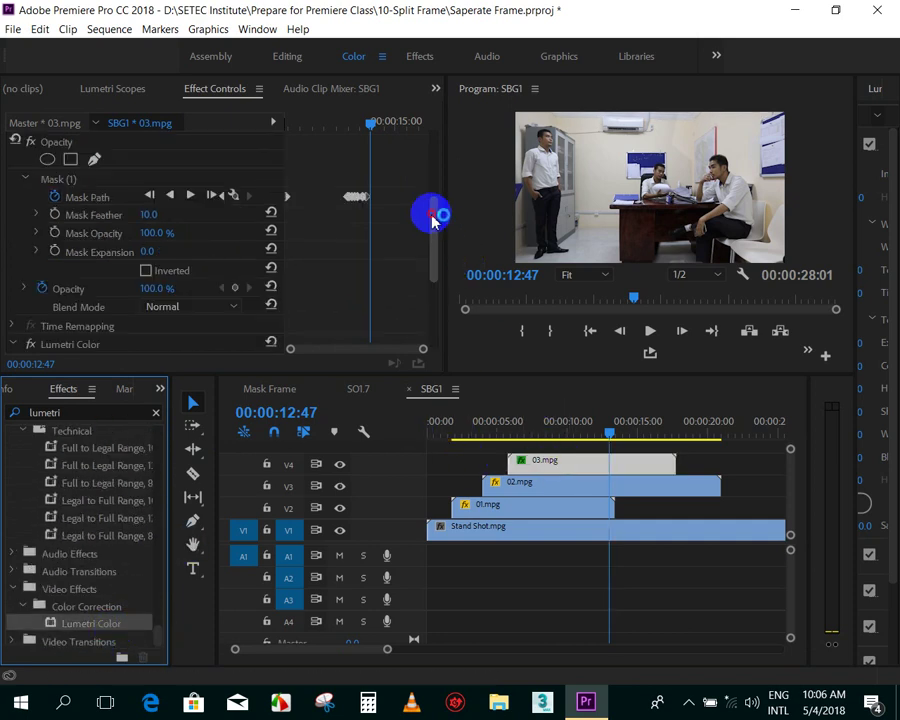
drag(430, 212, 426, 290)
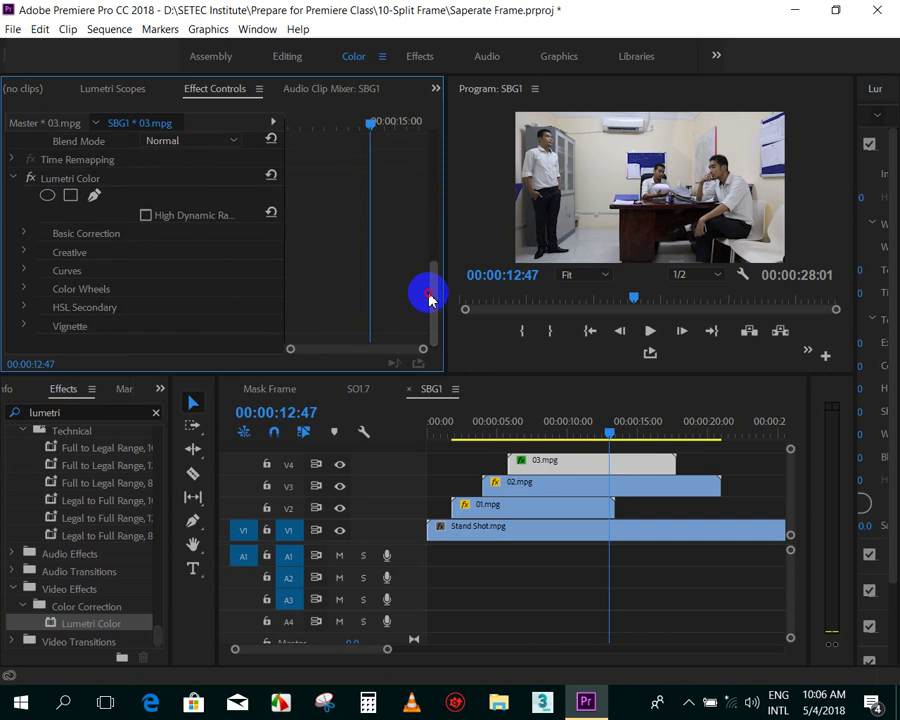
- Glance at Lumetri's Curves section, then expand Basic Correction to show its Tone values
click(23, 272)
scroll(214, 250, down, 5)
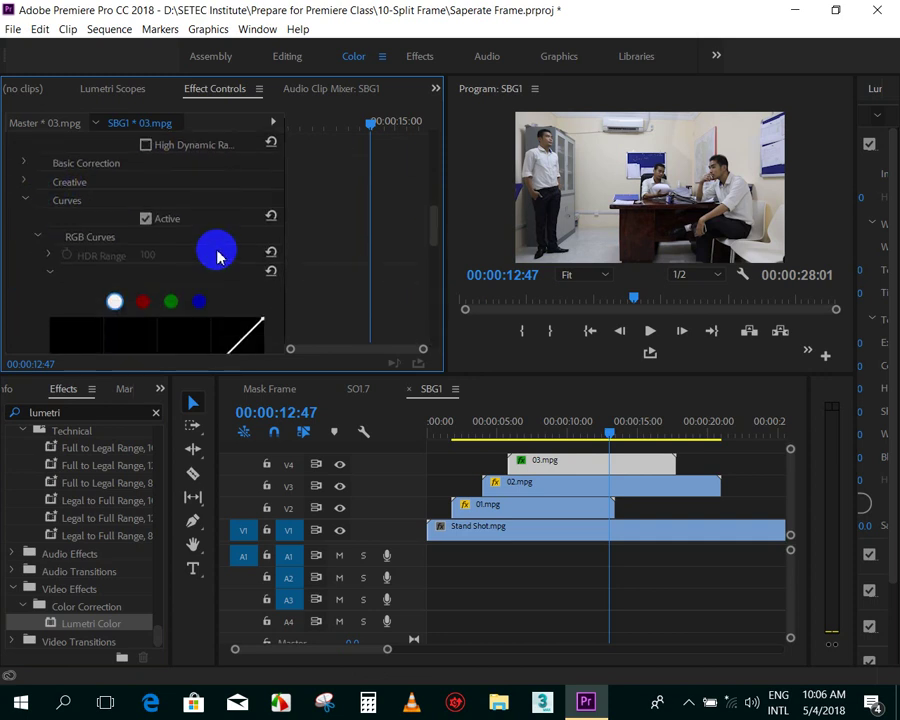
scroll(216, 250, up, 3)
scroll(180, 245, up, 2)
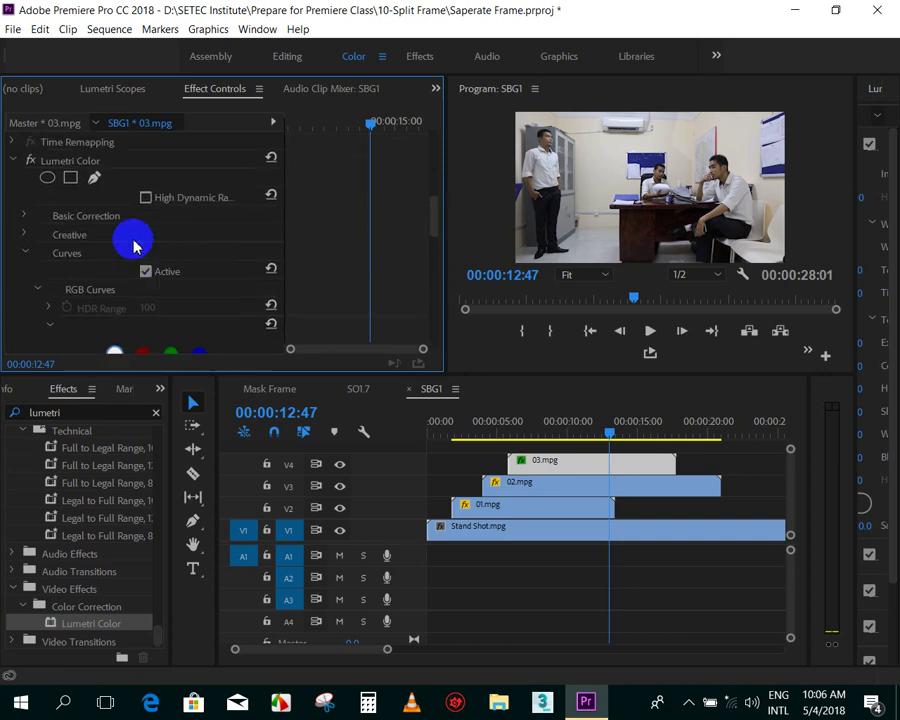
click(23, 254)
click(24, 232)
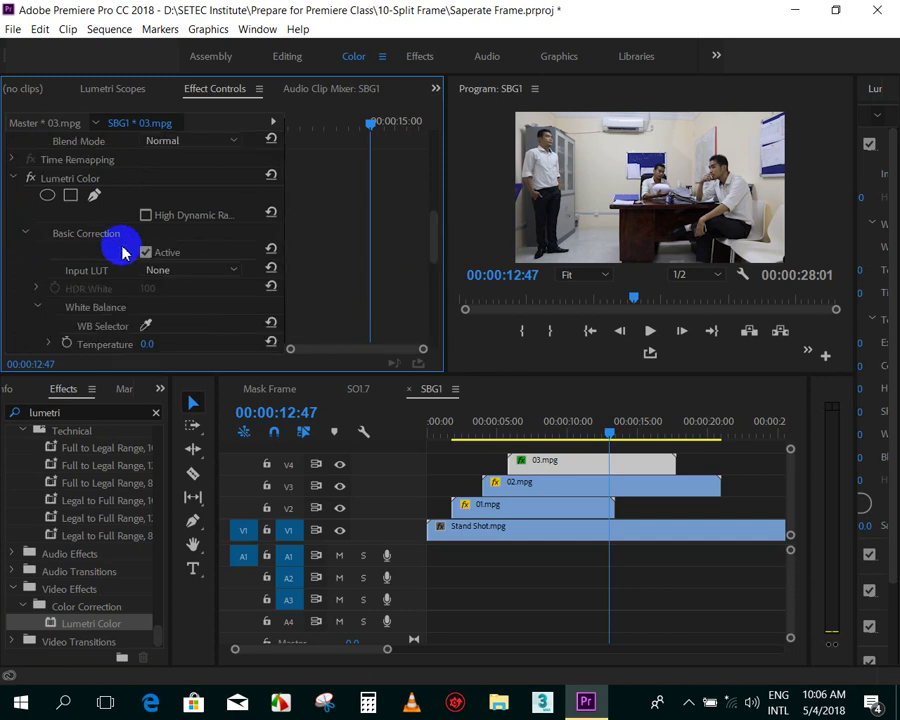
scroll(120, 250, down, 2)
scroll(124, 254, down, 2)
scroll(132, 254, down, 2)
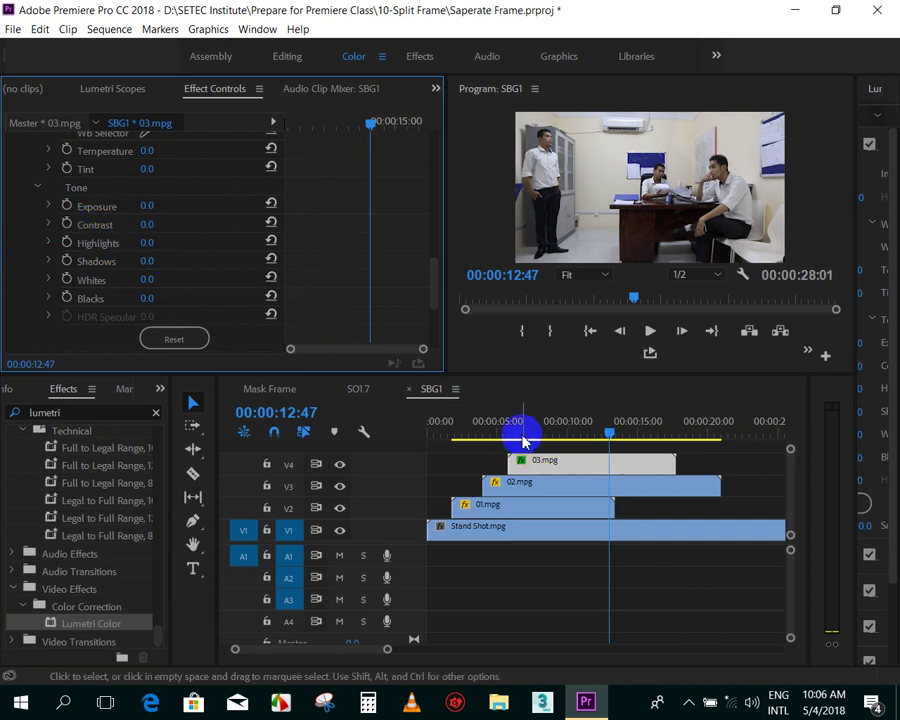
- Keyframe 03.mpg's Contrast at 0.0 at 00:00:05:39 and -38.0 at 00:00:10:41, then preview
drag(518, 428, 510, 437)
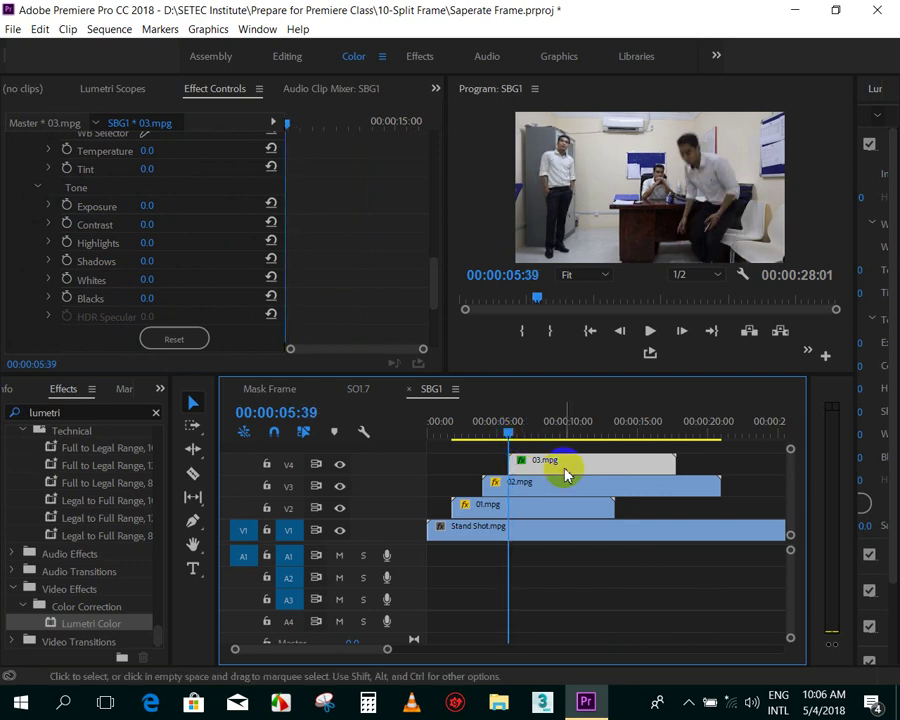
click(70, 228)
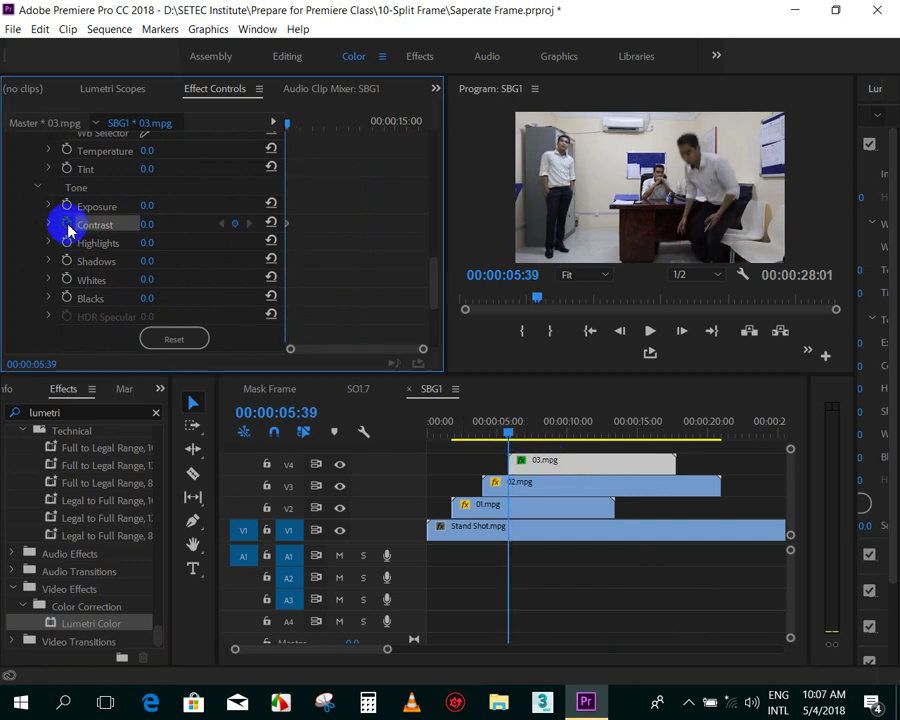
drag(512, 433, 584, 440)
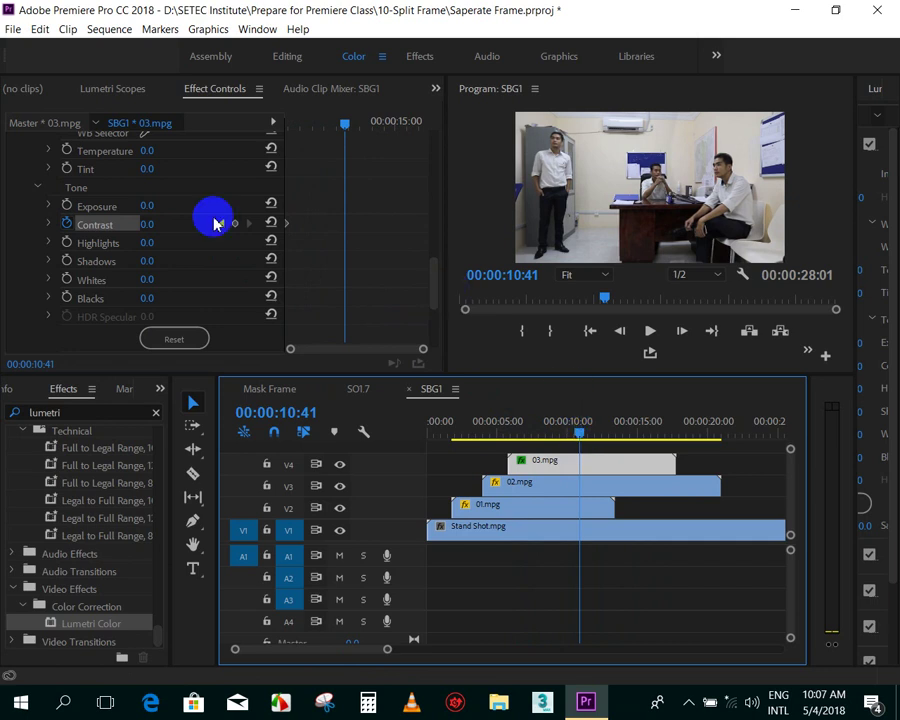
click(152, 224)
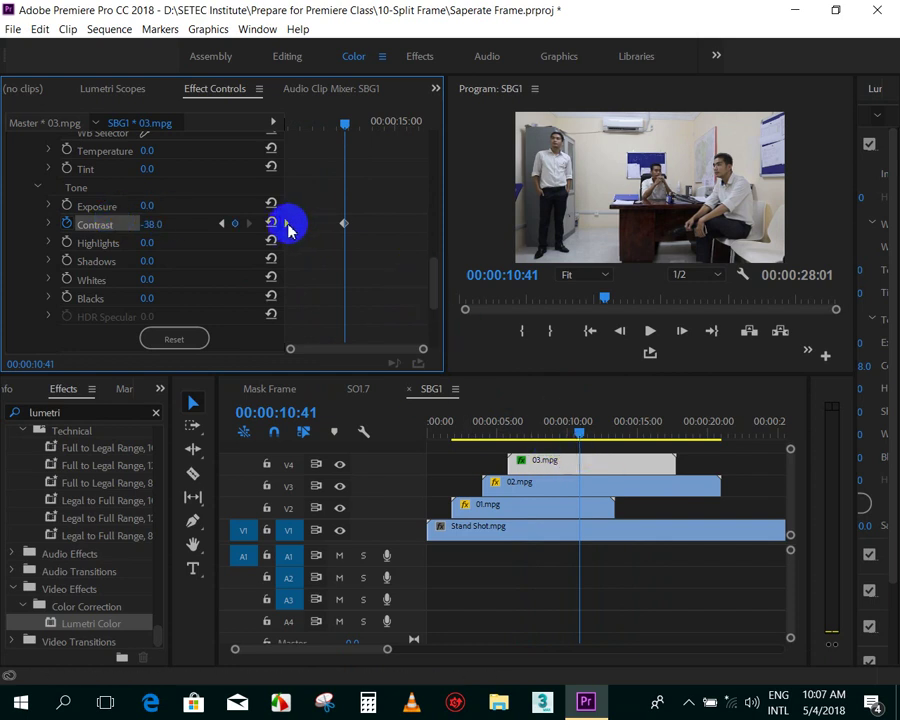
drag(301, 120, 284, 124)
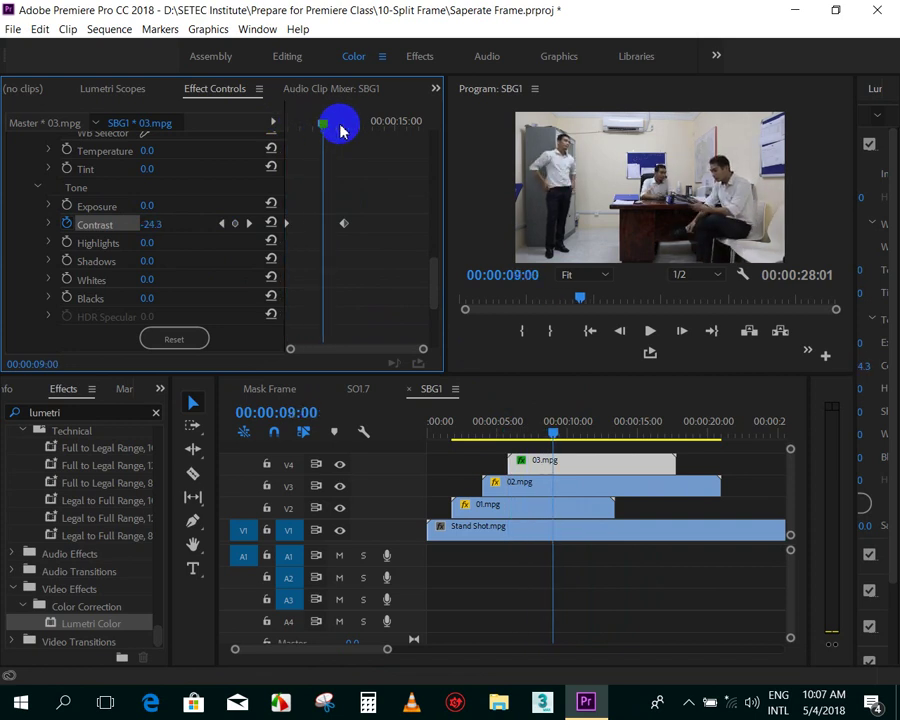
drag(284, 124, 325, 124)
click(510, 436)
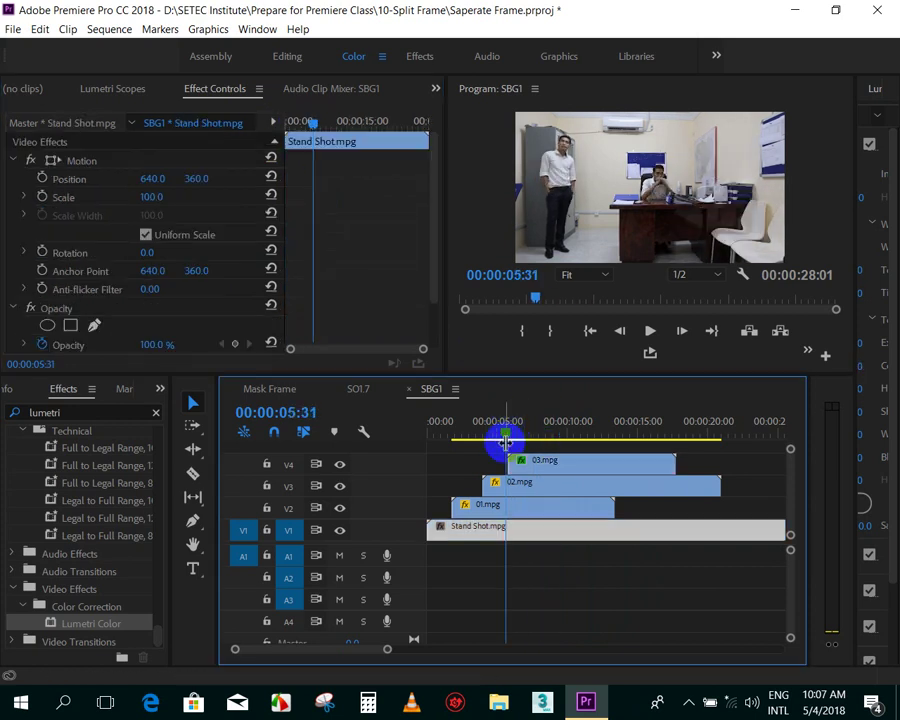
- Play the graded sequence to 00:00:15:02, then deselect all clips and make the timeline taller
click(512, 461)
key(space)
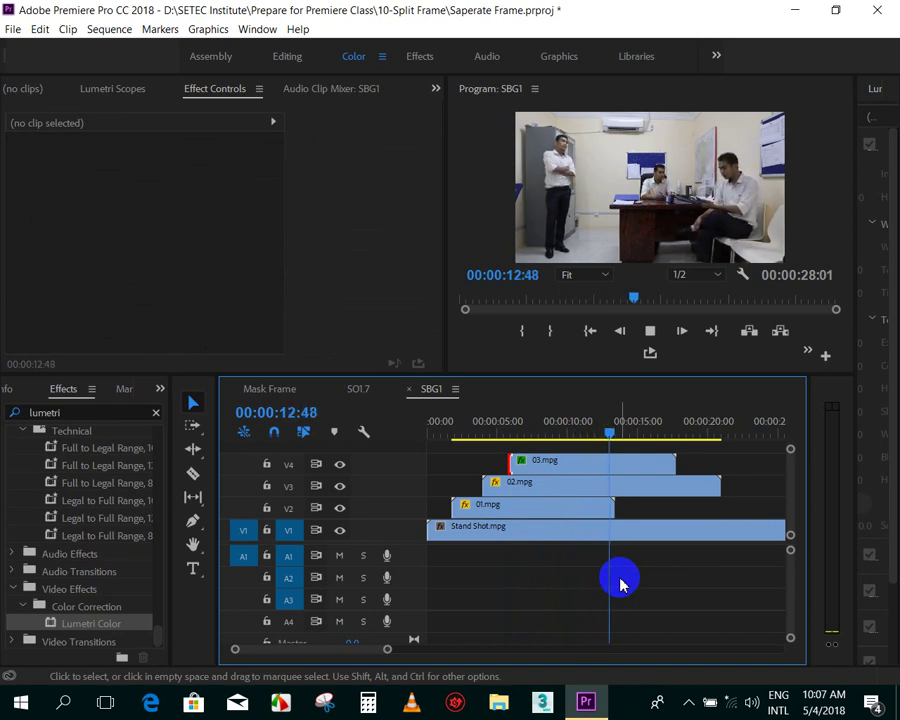
click(620, 583)
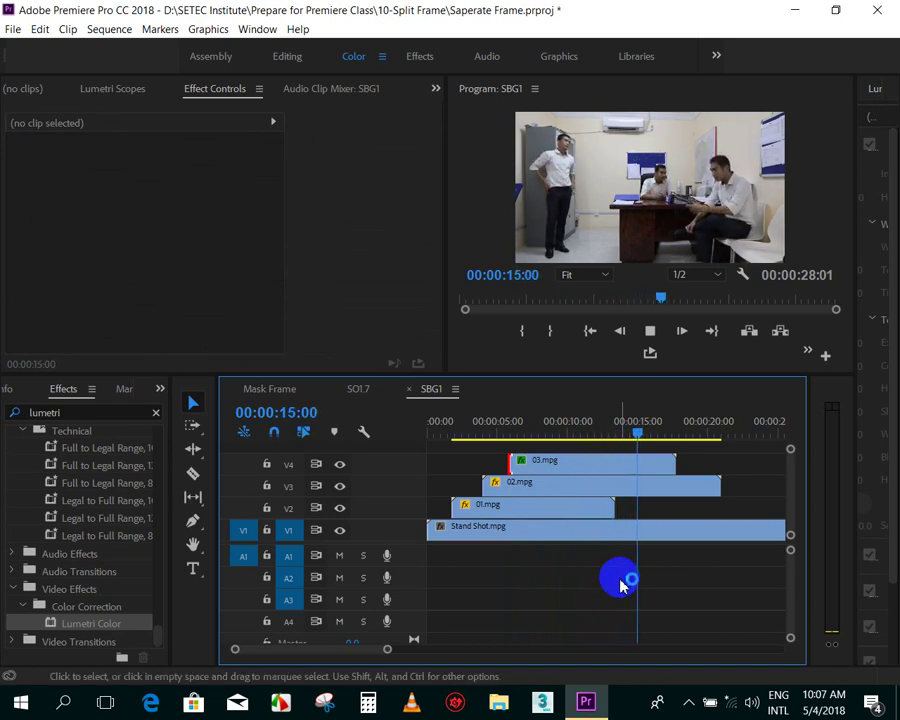
click(652, 510)
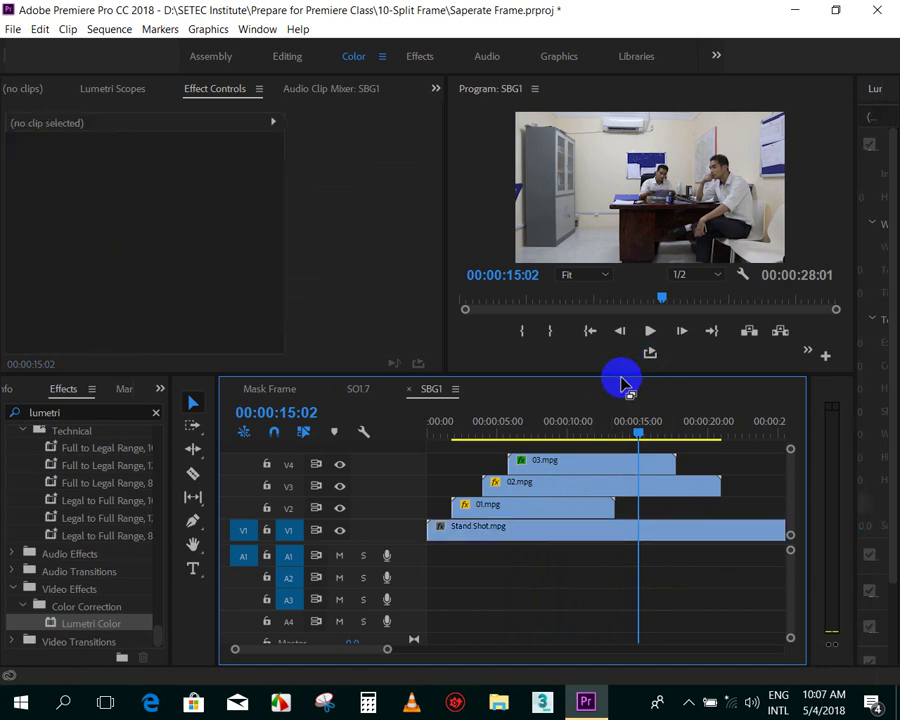
drag(621, 367, 614, 352)
scroll(616, 402, down, 3)
- Zoom the timeline in on 01.mpg's start, select it and park the playhead at 00:00:01:38
click(452, 408)
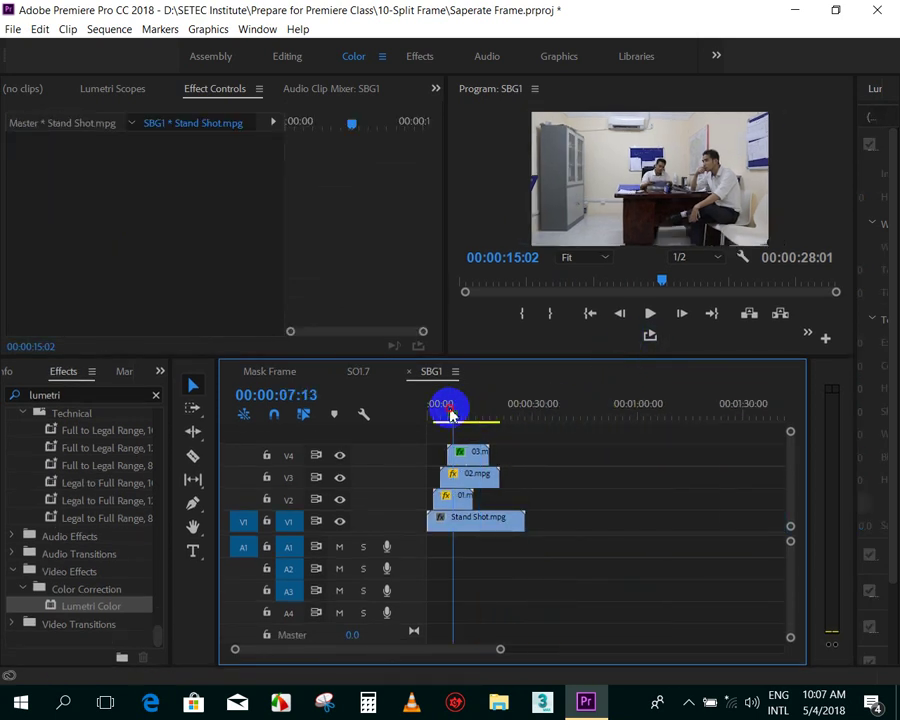
scroll(507, 420, up, 4)
mouse_move(449, 407)
mouse_down()
mouse_move(487, 410)
mouse_move(474, 406)
mouse_up()
key(=)
key(=)
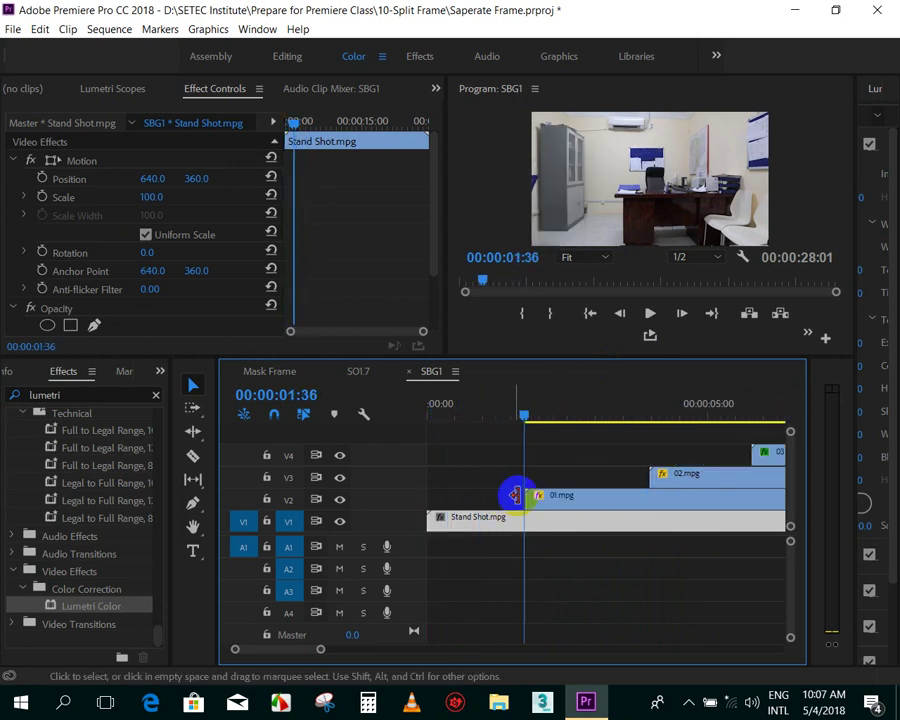
click(530, 494)
drag(528, 410, 554, 411)
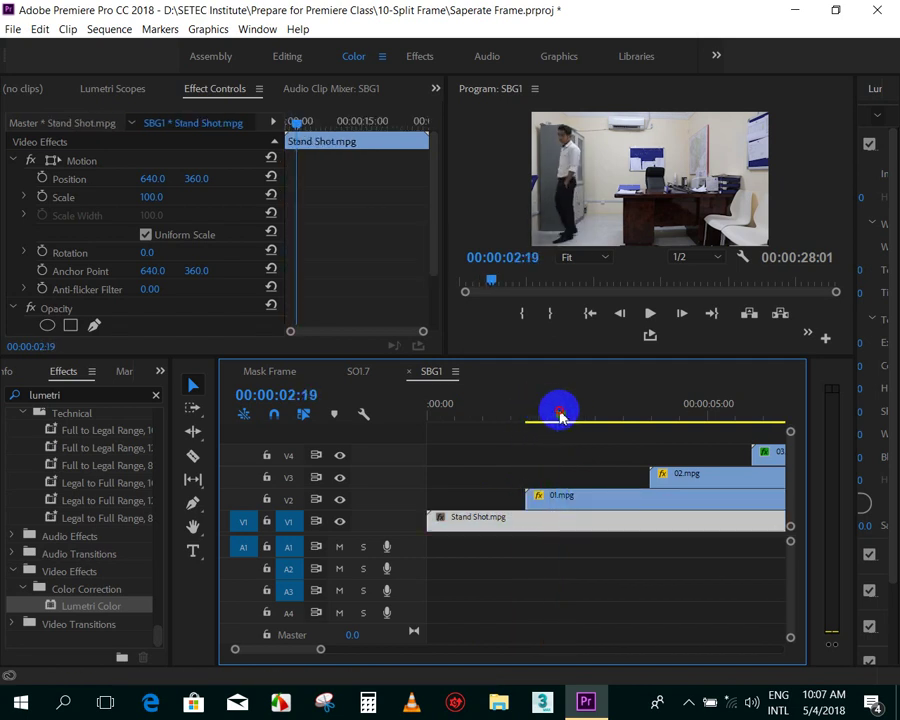
click(596, 494)
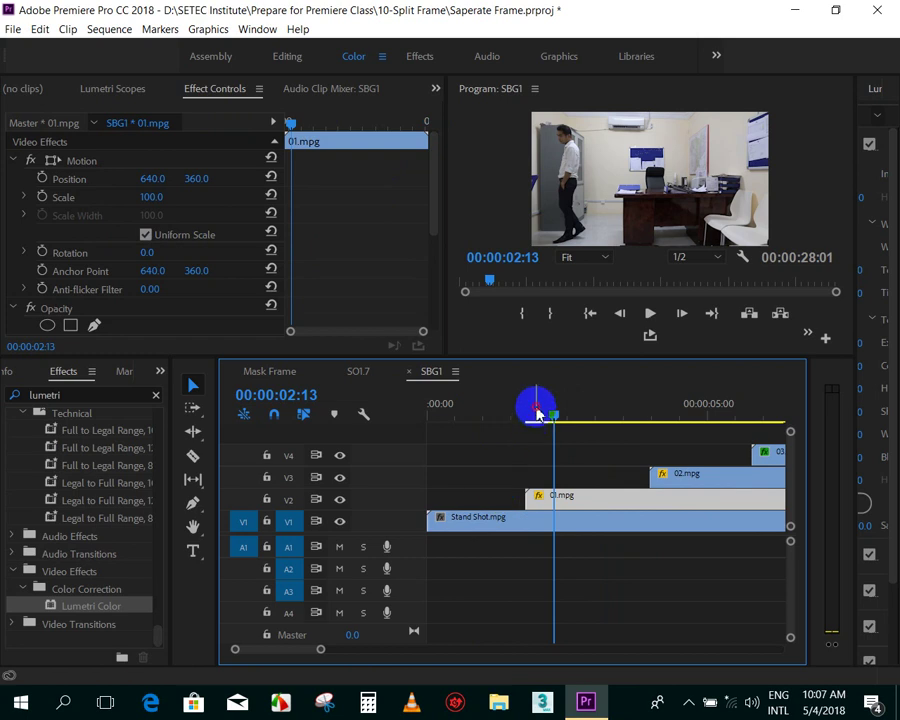
drag(536, 408, 529, 412)
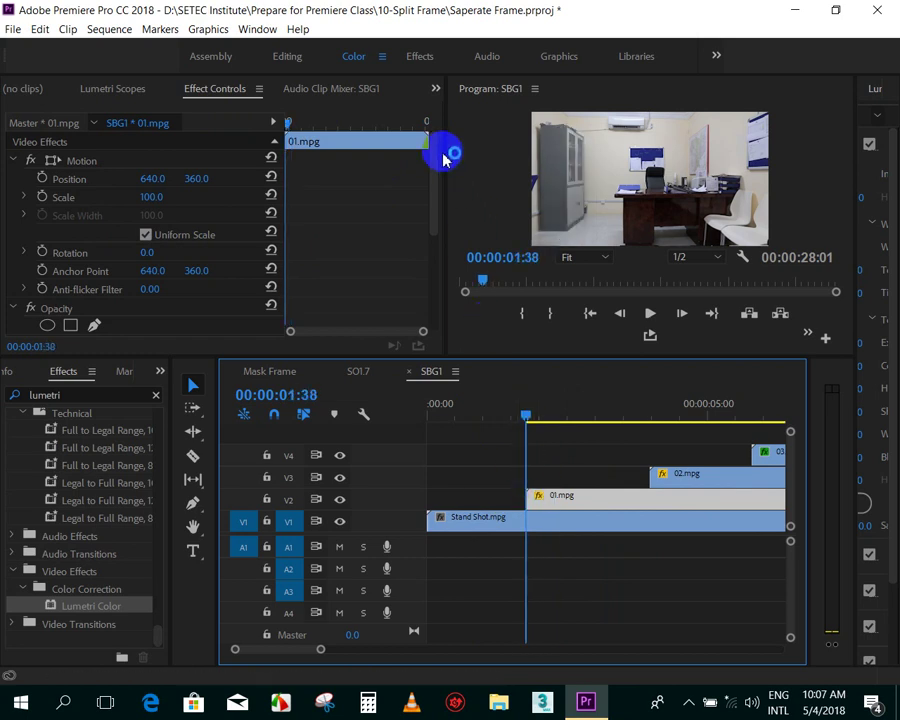
- Keyframe 01.mpg's Opacity at 0% at 00:00:01:38 and 100% at 00:00:02:05
drag(436, 161, 437, 230)
scroll(350, 234, down, 2)
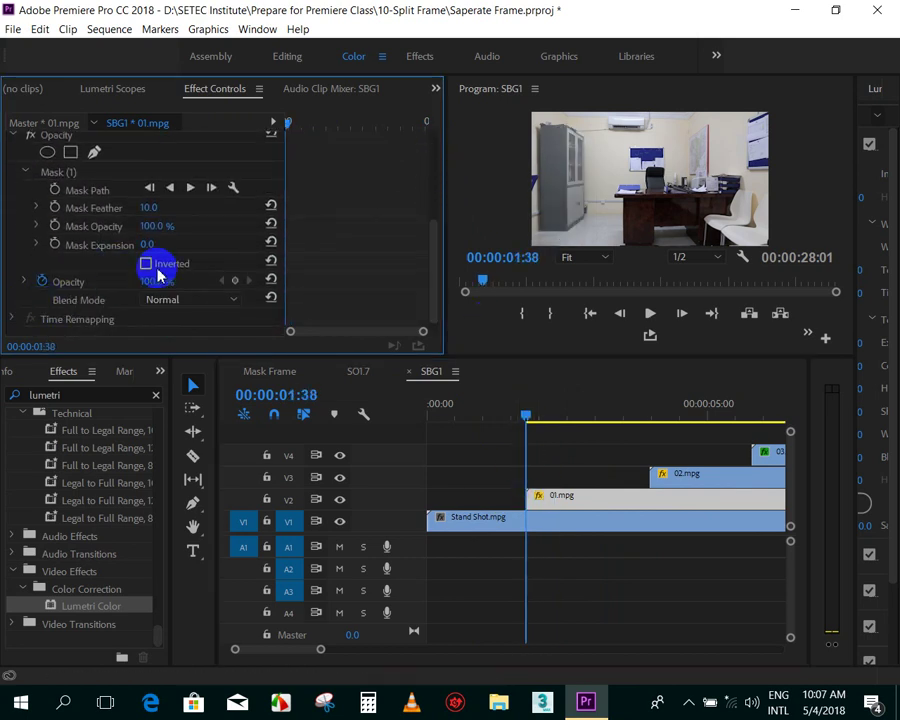
click(236, 284)
drag(236, 284, 155, 287)
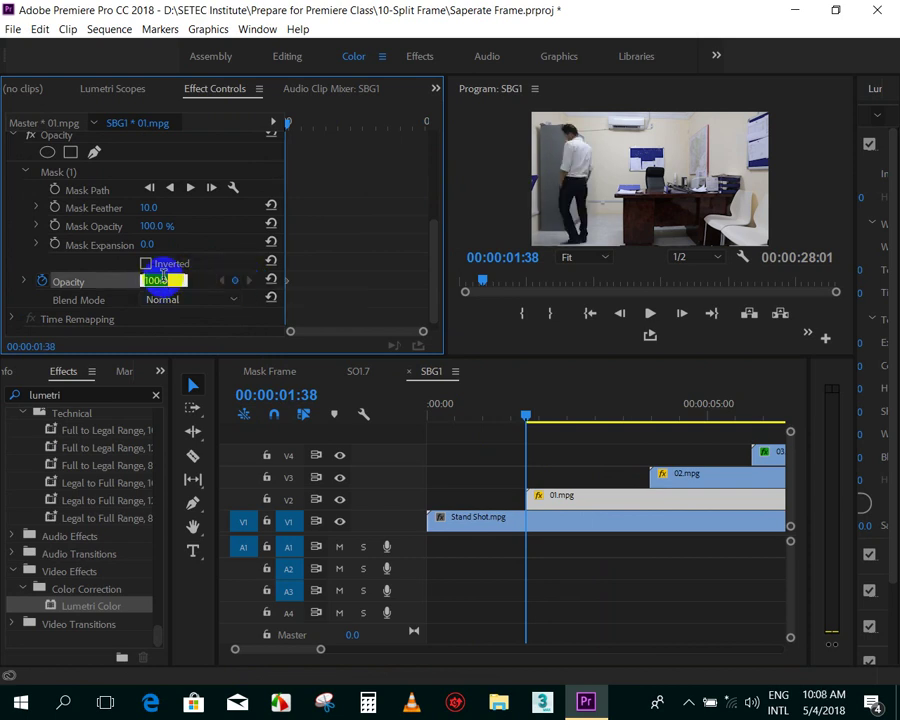
text(0)
key(Return)
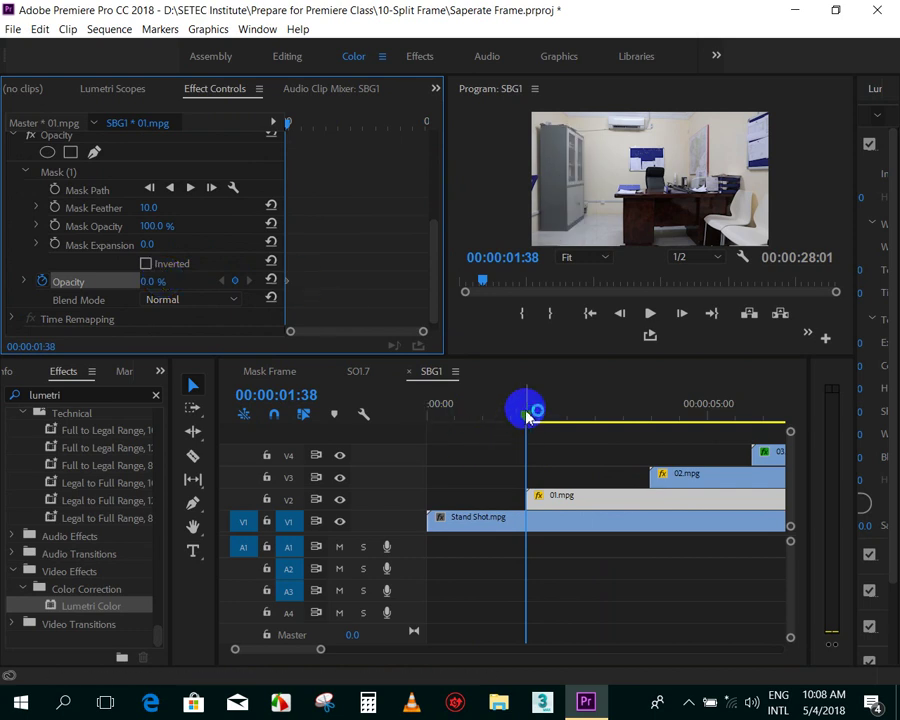
drag(524, 418, 545, 420)
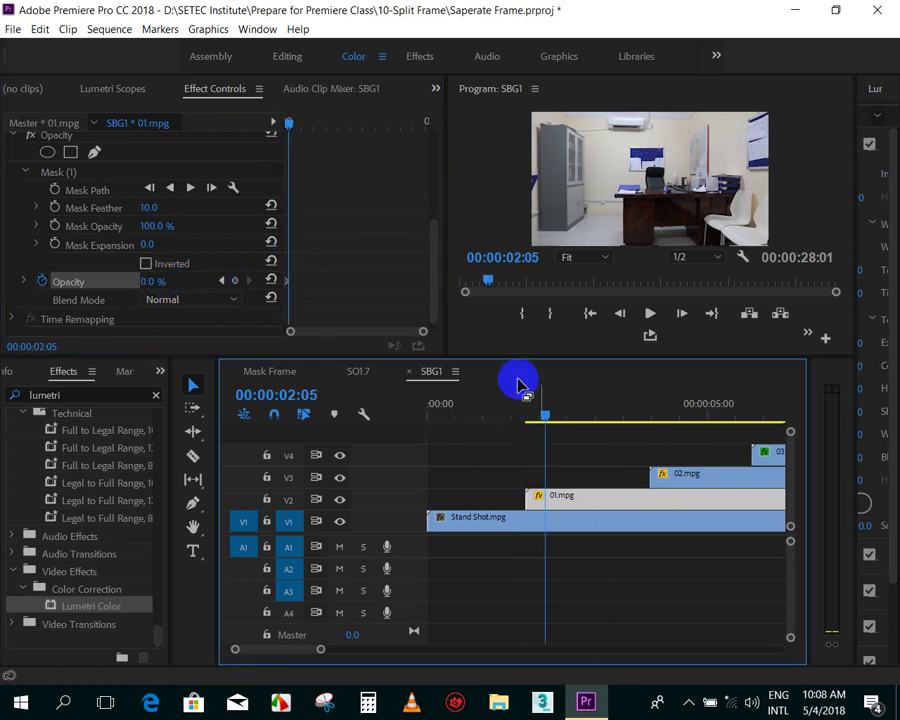
click(158, 280)
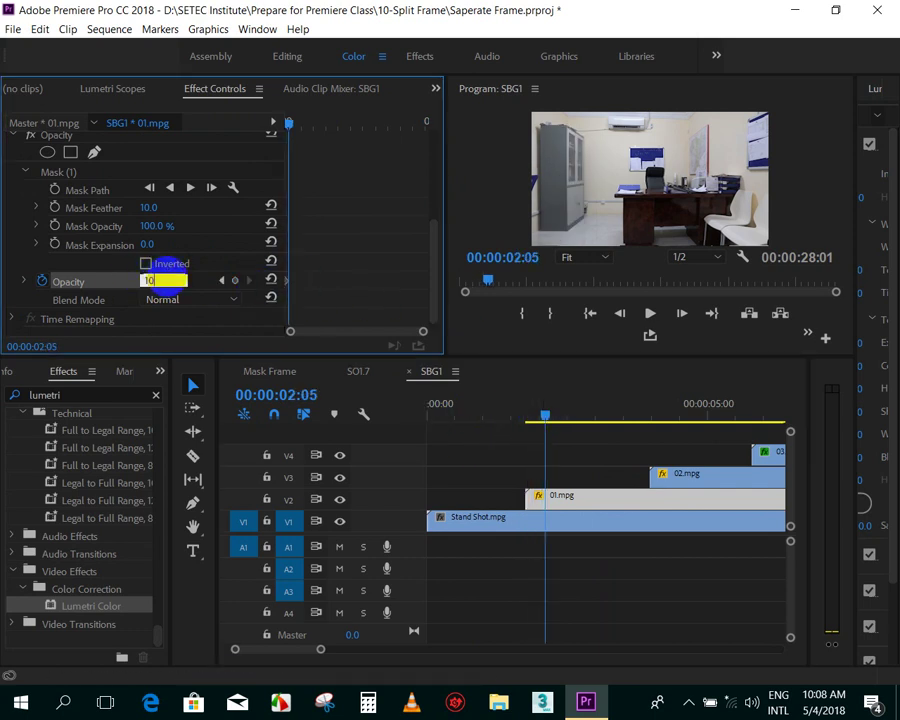
text(0)
key(Return)
- Preview the sequence start, then park the playhead at 03:48
drag(537, 418, 496, 418)
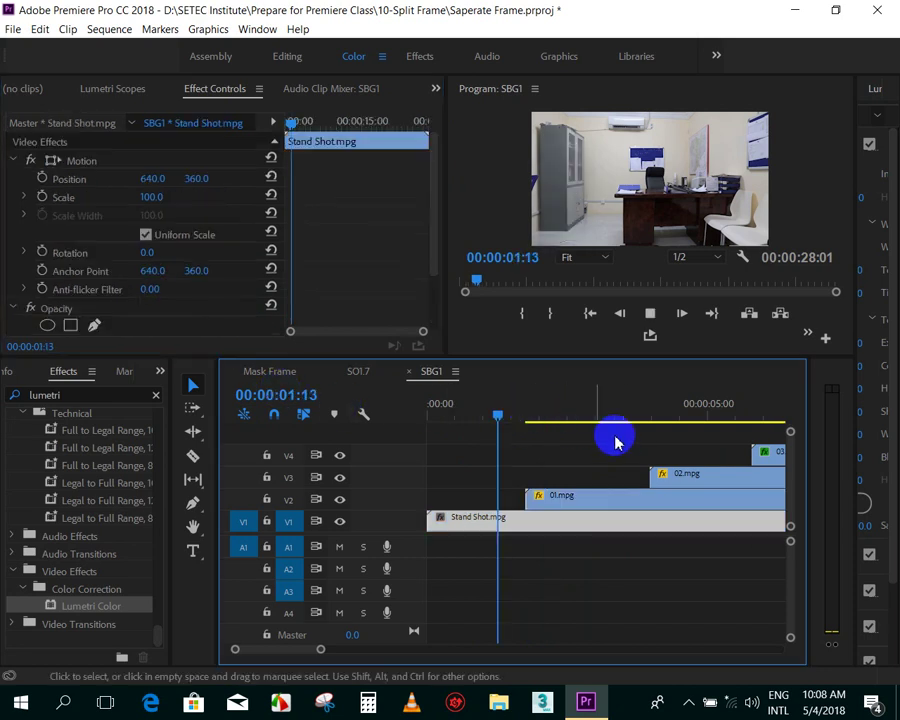
key(space)
key(space)
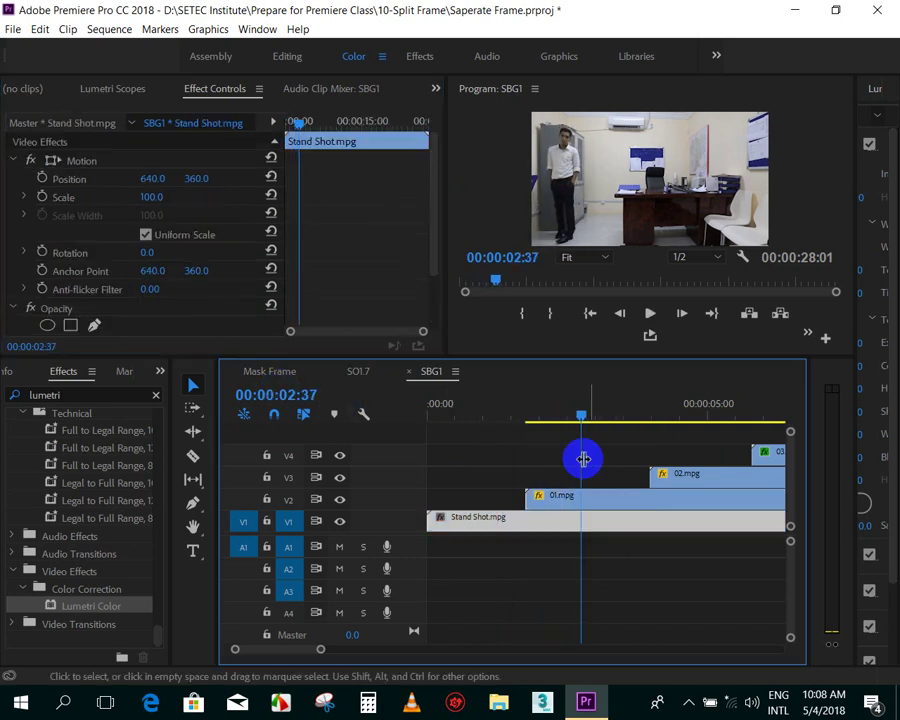
click(670, 412)
mouse_move(672, 414)
mouse_down()
mouse_move(650, 410)
mouse_move(683, 420)
mouse_up()
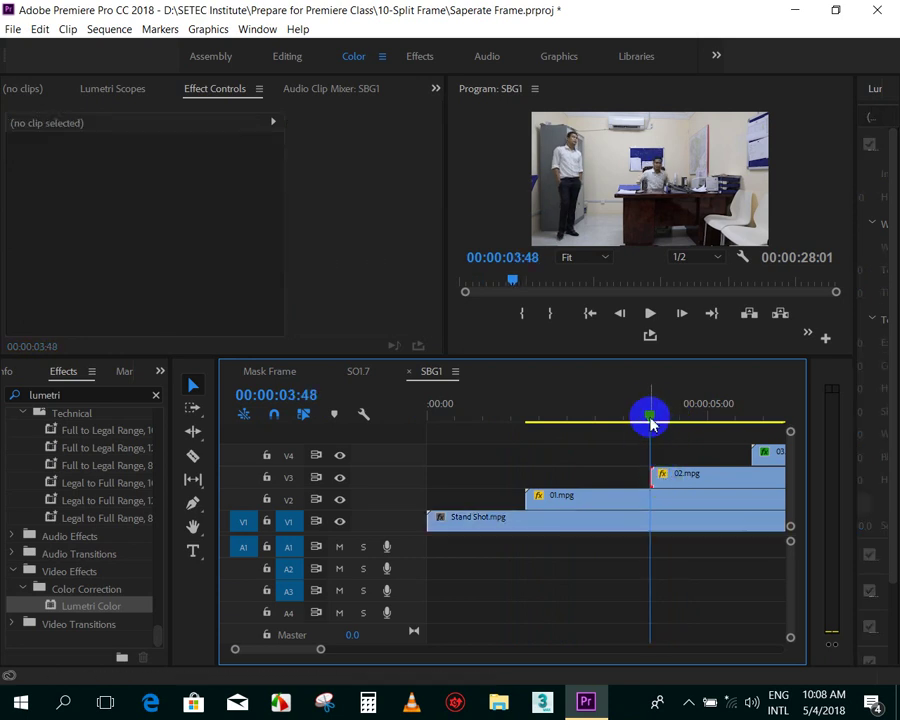
- Fade in 02.mpg with Opacity keyframes at 100% and at 0% at 03:48, then play it back
click(685, 478)
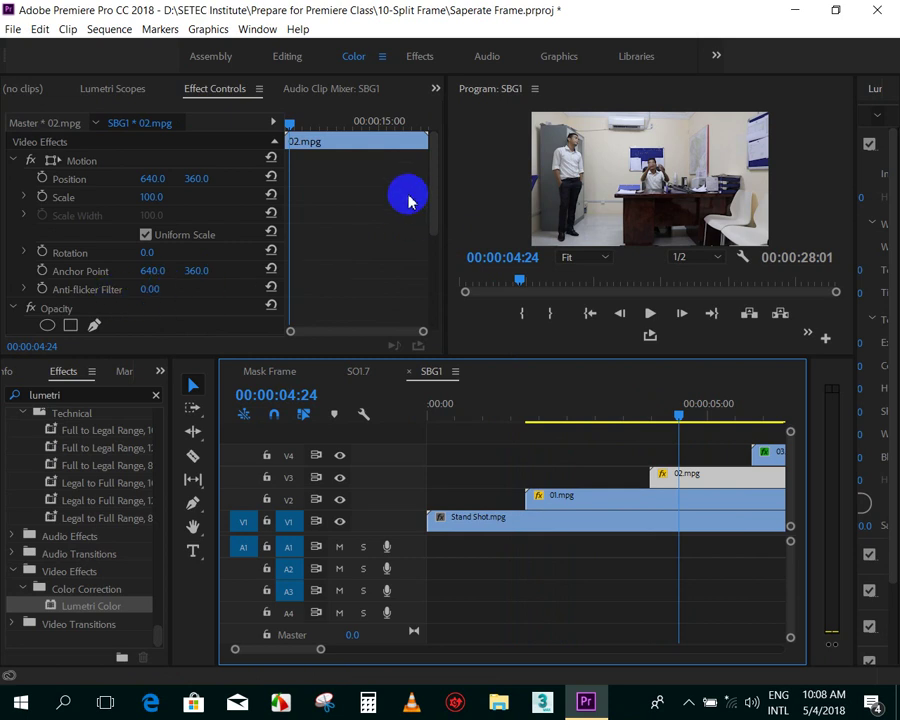
drag(434, 185, 432, 281)
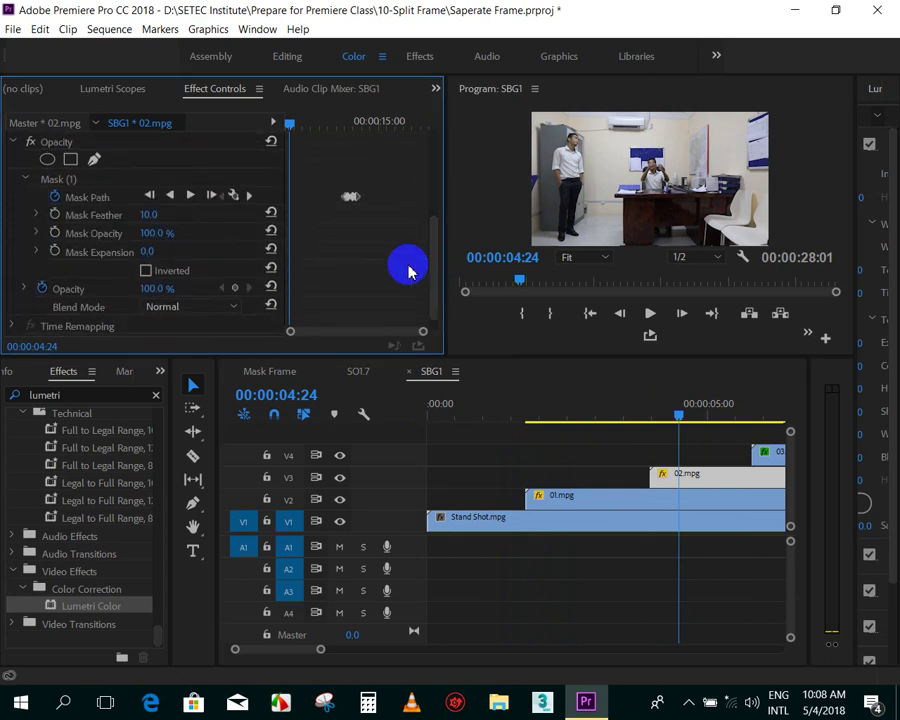
click(236, 289)
click(635, 422)
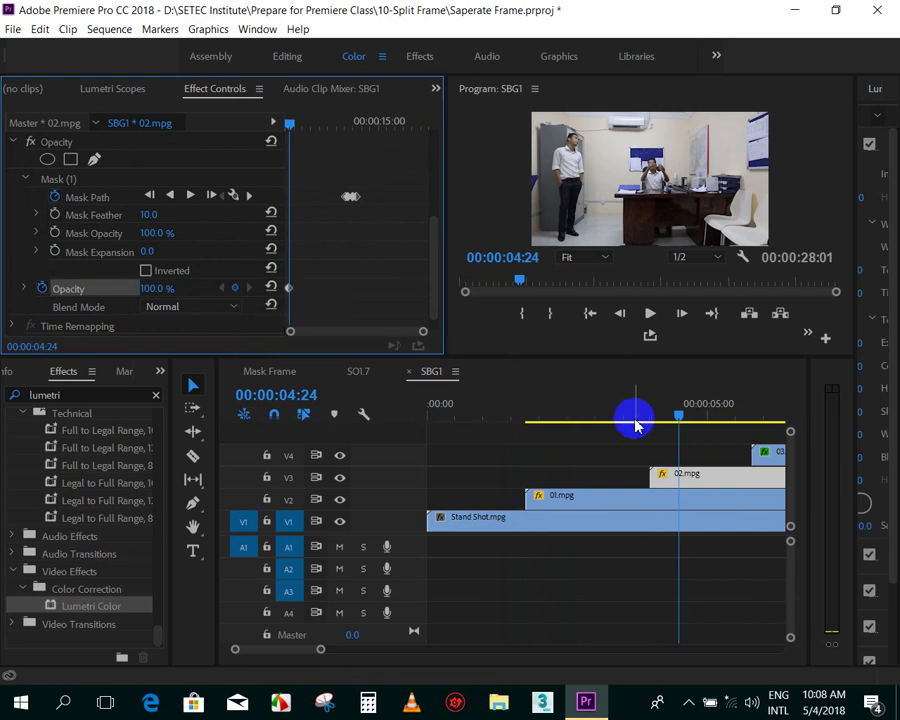
drag(672, 420, 650, 412)
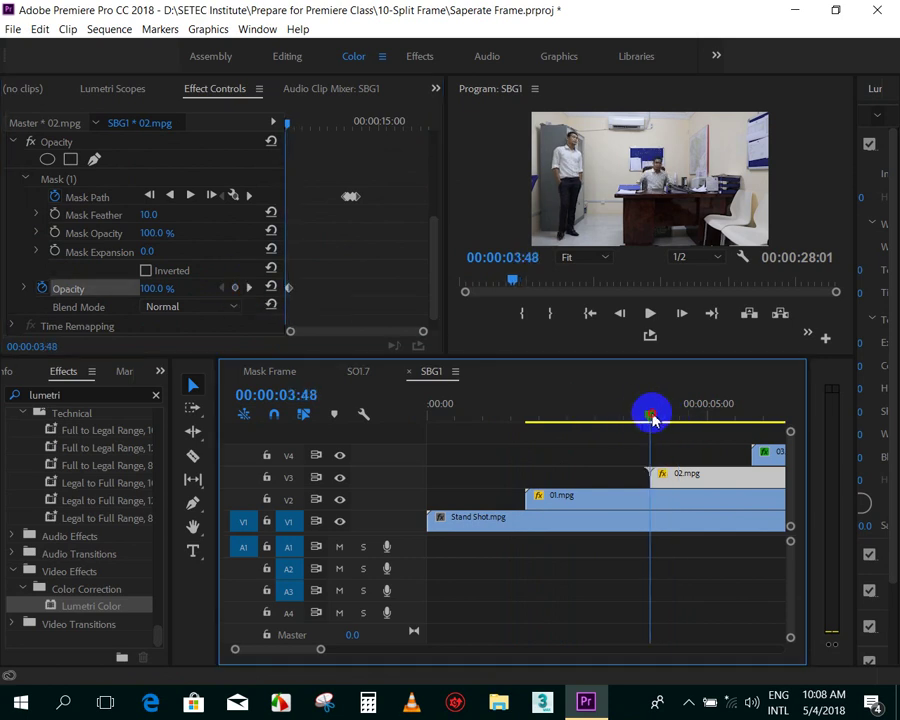
click(158, 287)
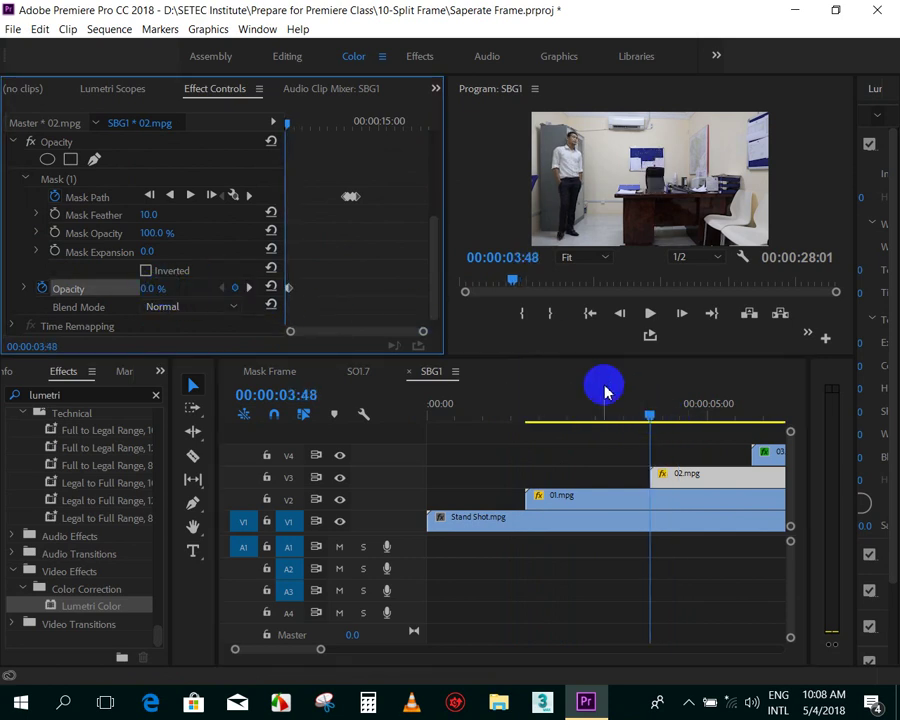
click(636, 416)
key(minus)
key(space)
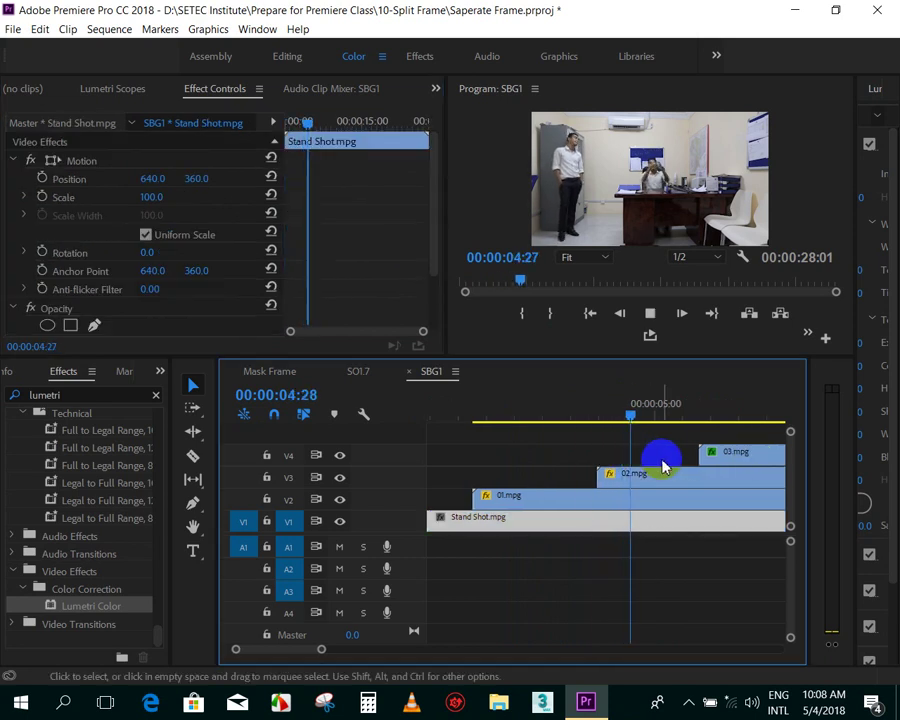
- Fade in 03.mpg with a 100% Opacity keyframe near 06:27 and 0% at 05:39
scroll(655, 462, down, 3)
click(543, 414)
drag(547, 418, 586, 418)
click(596, 452)
mouse_move(437, 155)
mouse_down()
mouse_move(427, 290)
mouse_move(412, 321)
mouse_move(411, 207)
mouse_move(409, 220)
mouse_up()
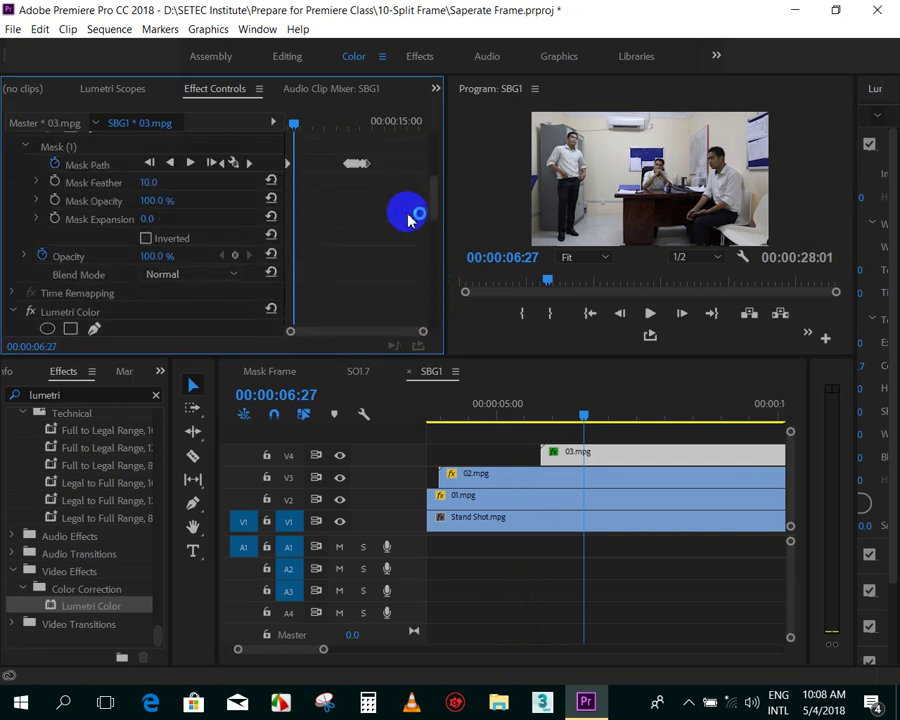
click(235, 256)
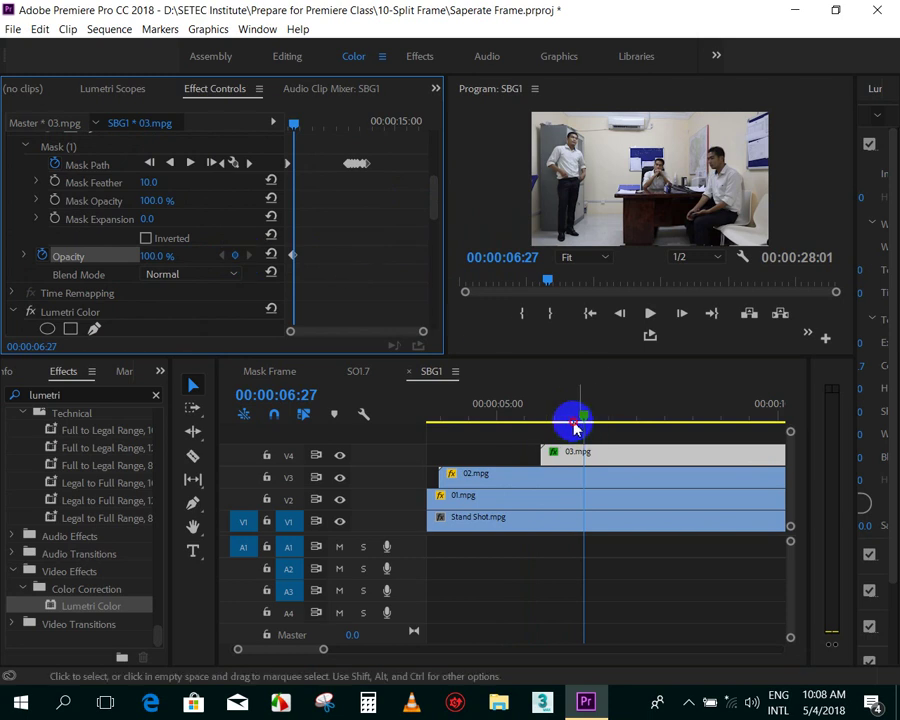
mouse_move(594, 415)
mouse_down()
mouse_move(540, 418)
mouse_move(550, 413)
mouse_up()
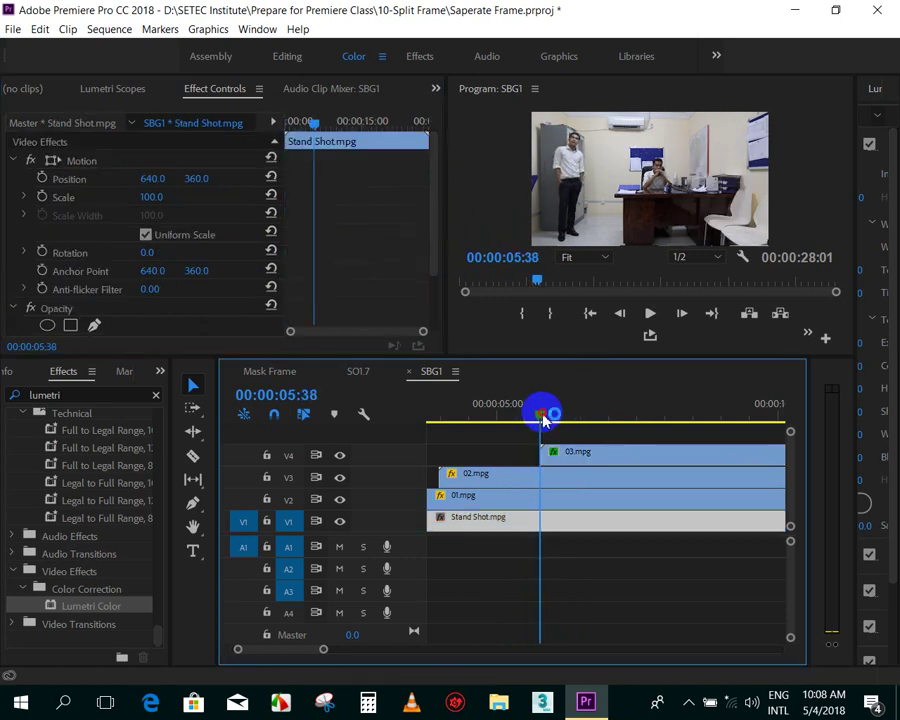
click(548, 452)
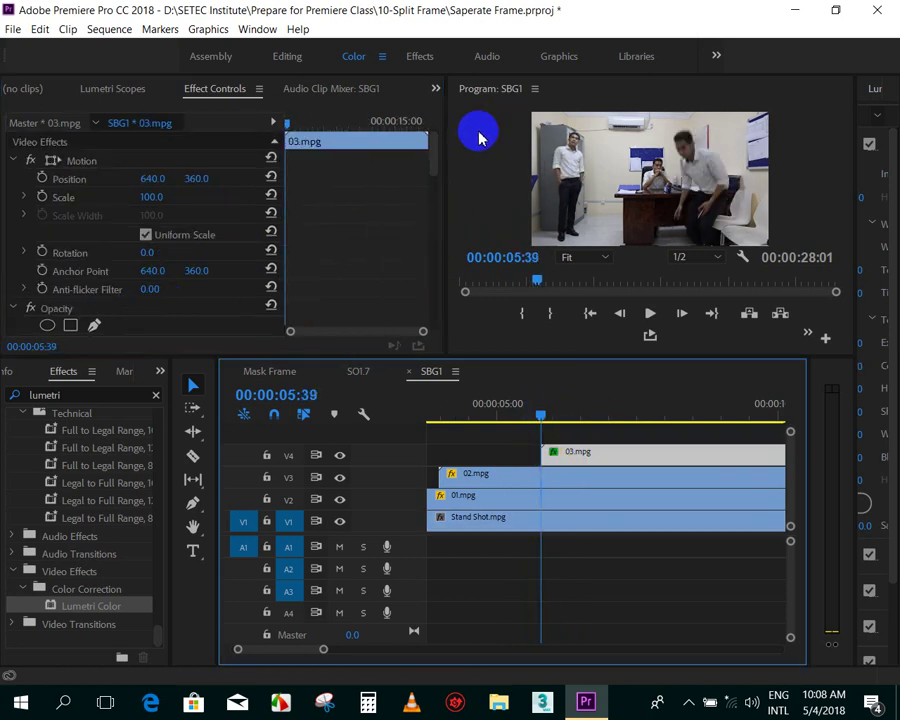
mouse_move(432, 151)
mouse_down()
mouse_move(438, 228)
mouse_move(438, 206)
mouse_up()
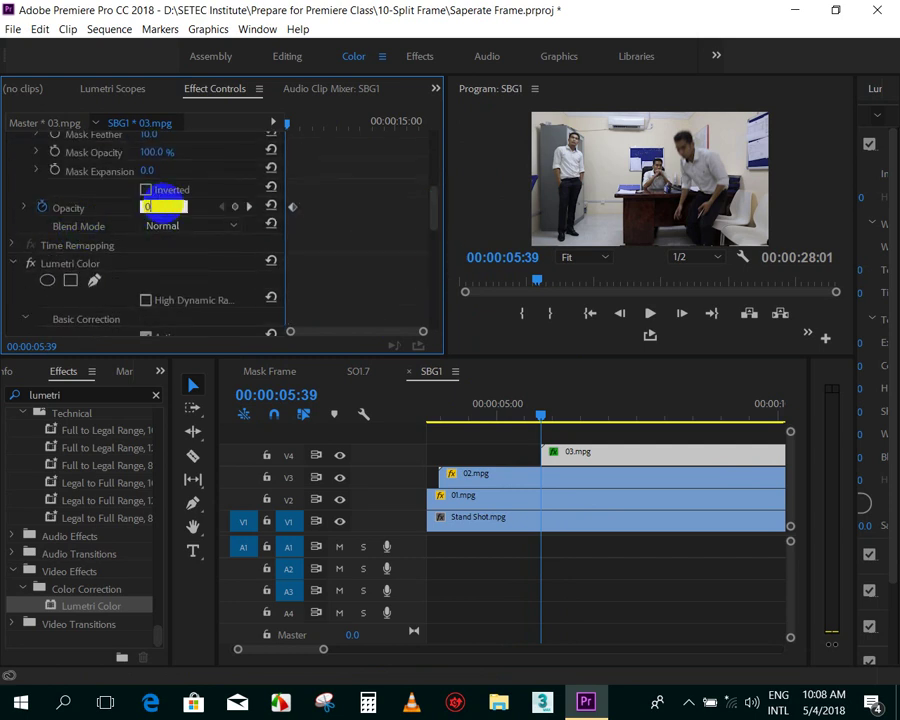
key(Return)
- Deselect the clips, zoom the timeline out and play the sequence from the start
click(510, 448)
key(minus)
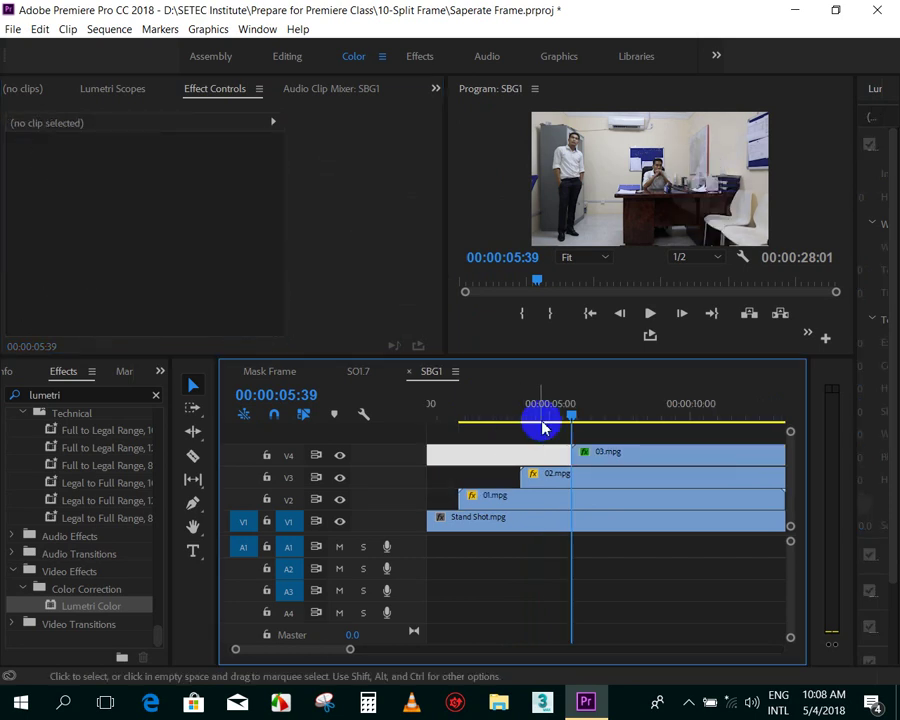
key(minus)
drag(458, 408, 414, 408)
key(space)
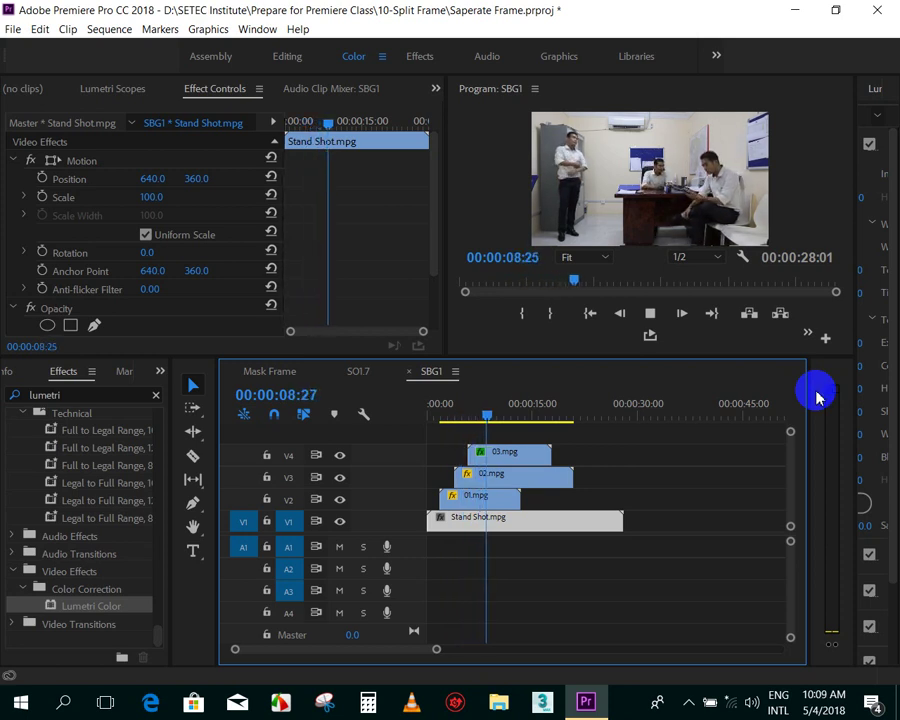
- Trim the ends of 03.mpg, 02.mpg and Stand Shot.mpg so they finish at the same point
key(=)
key(=)
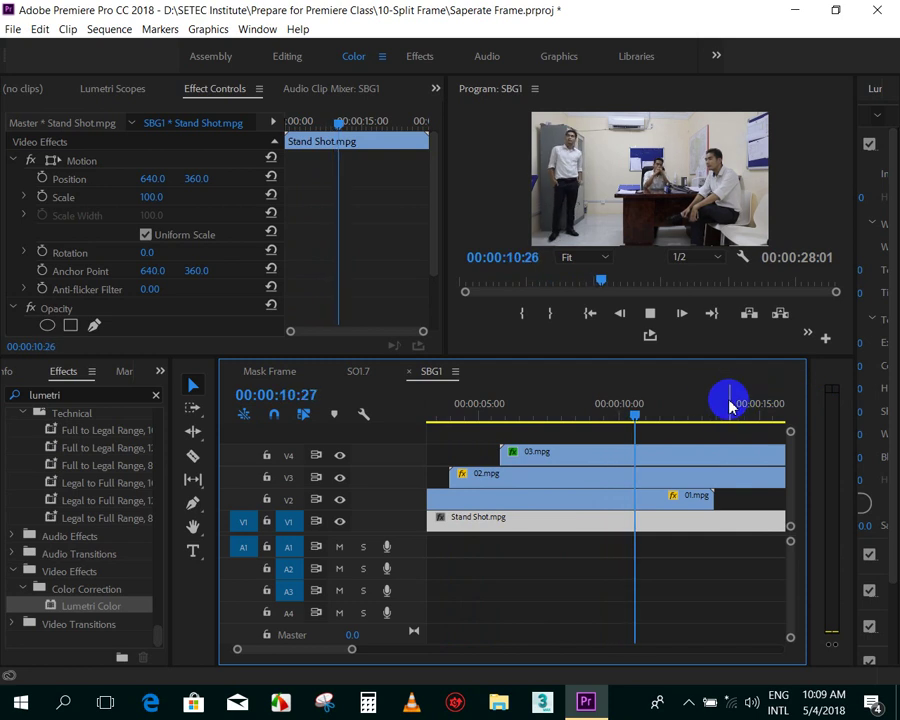
click(677, 474)
scroll(643, 470, down, 2)
mouse_move(733, 452)
mouse_down()
mouse_move(548, 452)
mouse_move(556, 417)
mouse_up()
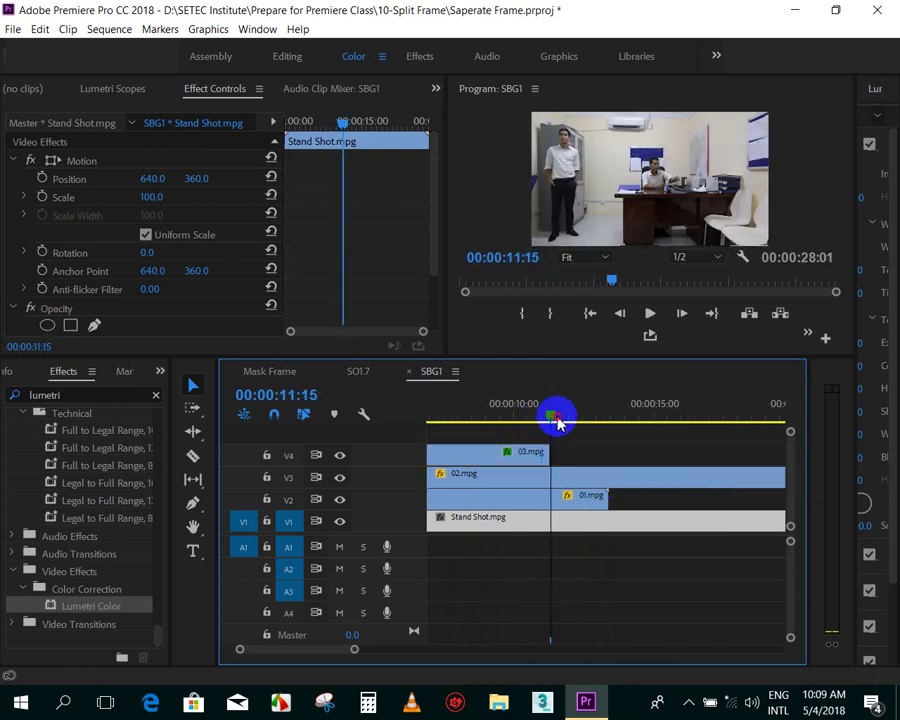
key(minus)
key(minus)
drag(572, 477, 505, 477)
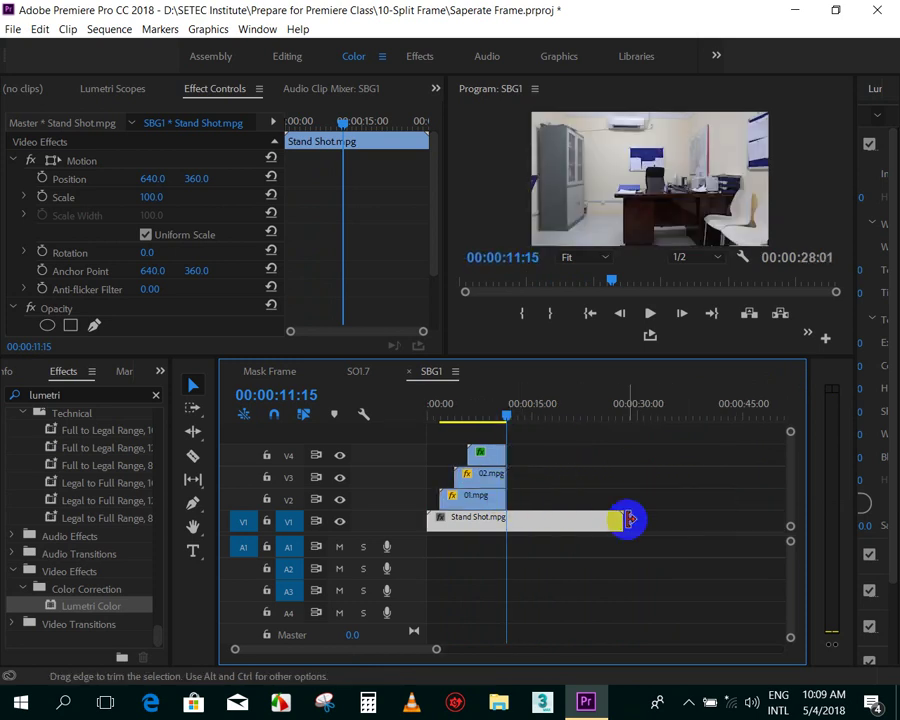
drag(622, 518, 506, 518)
- Scrub the sequence around 03:44, select the V2–V4 clips, return to the start and resize the side panel
key(equal)
drag(525, 432, 423, 420)
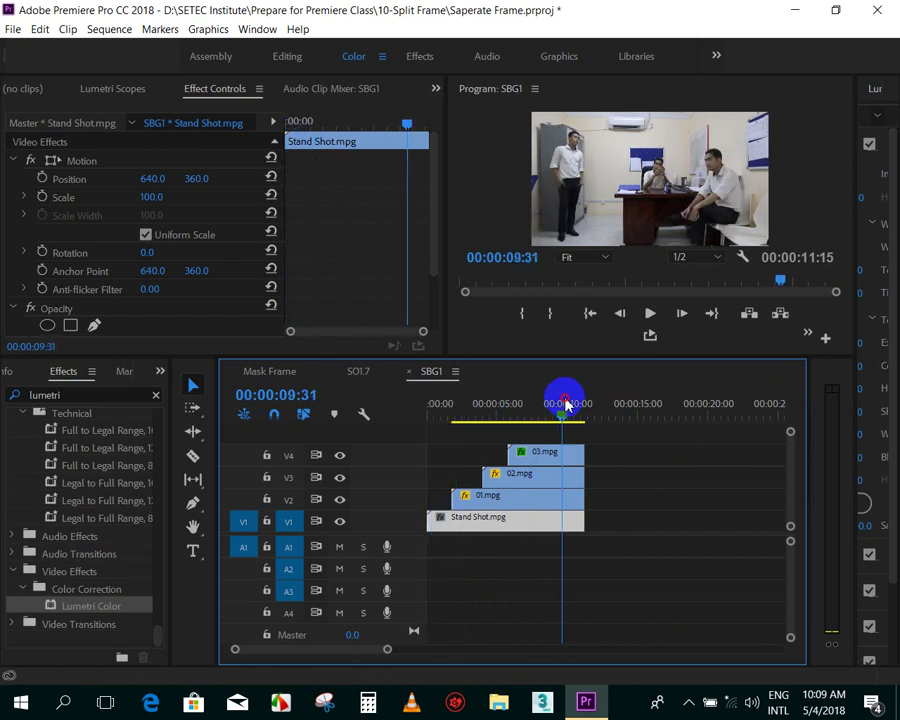
drag(423, 420, 482, 416)
drag(651, 452, 496, 527)
mouse_move(637, 449)
mouse_down()
mouse_move(456, 517)
mouse_move(690, 455)
mouse_move(510, 436)
mouse_up()
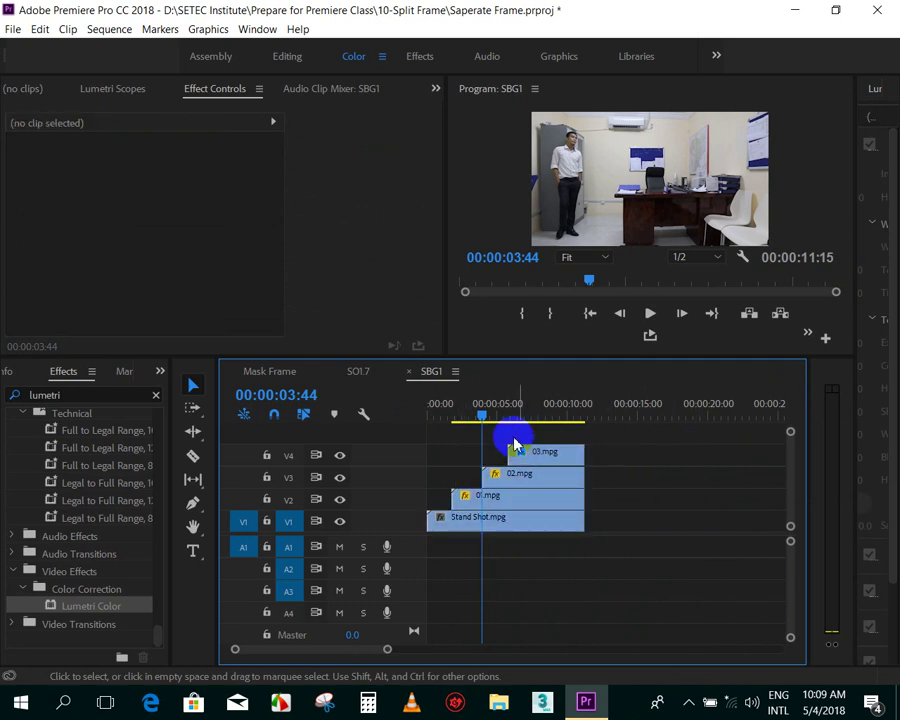
key(Home)
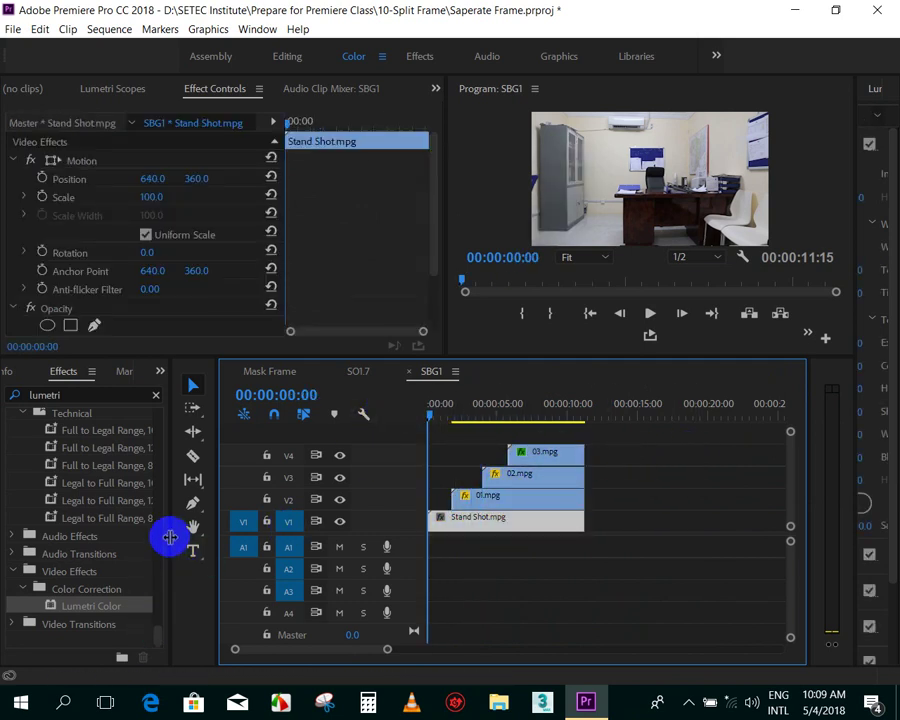
drag(170, 537, 249, 535)
- Create a 1280×720, 50 fps Adjustment Layer in the project bin and lay it on V5 across the clips
click(240, 372)
click(248, 387)
drag(244, 420, 290, 420)
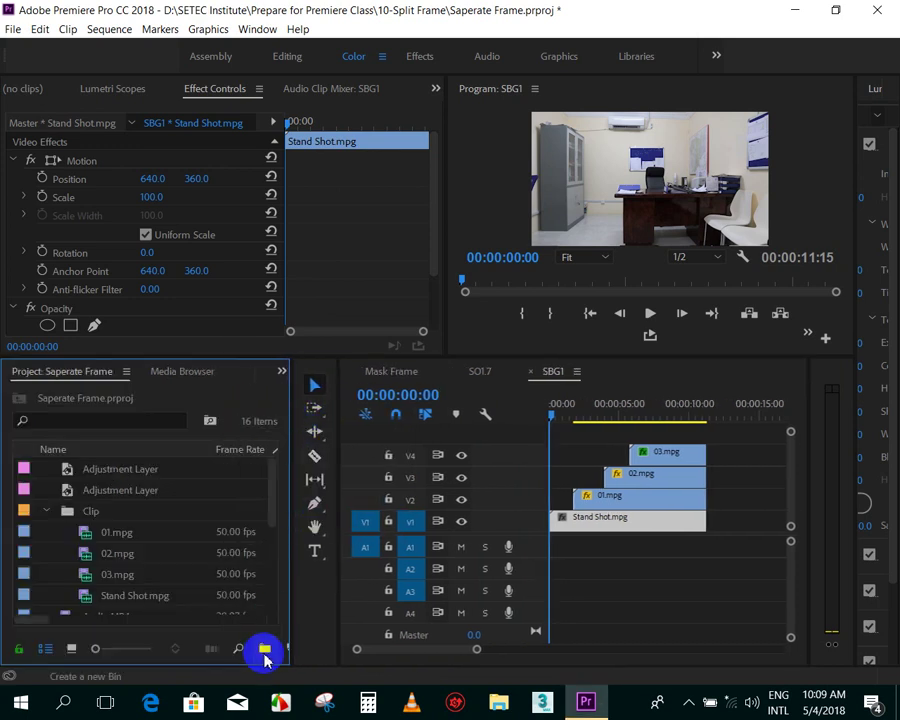
click(284, 651)
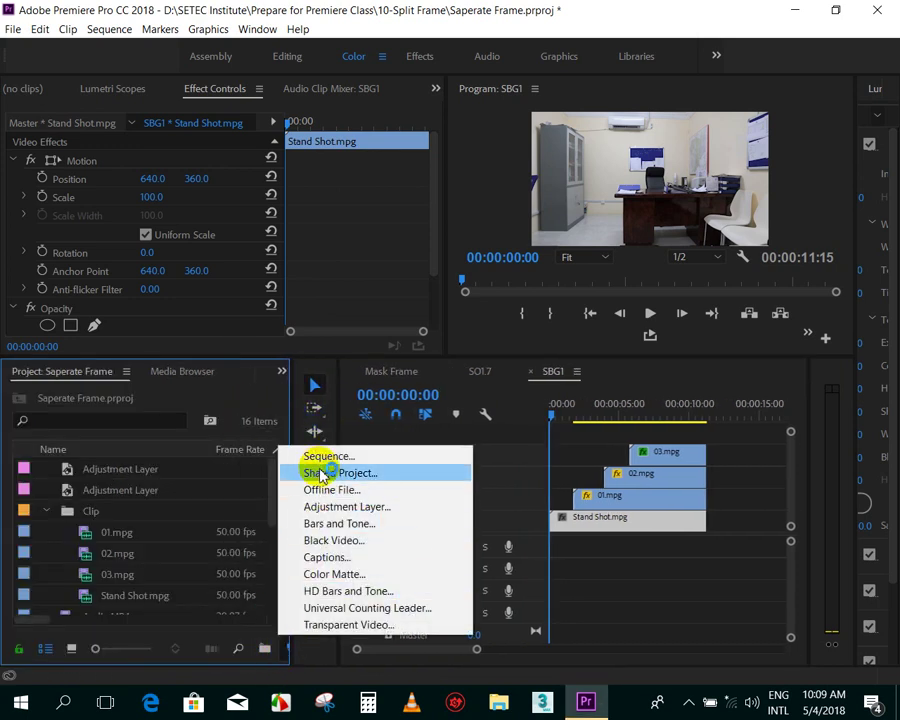
click(346, 507)
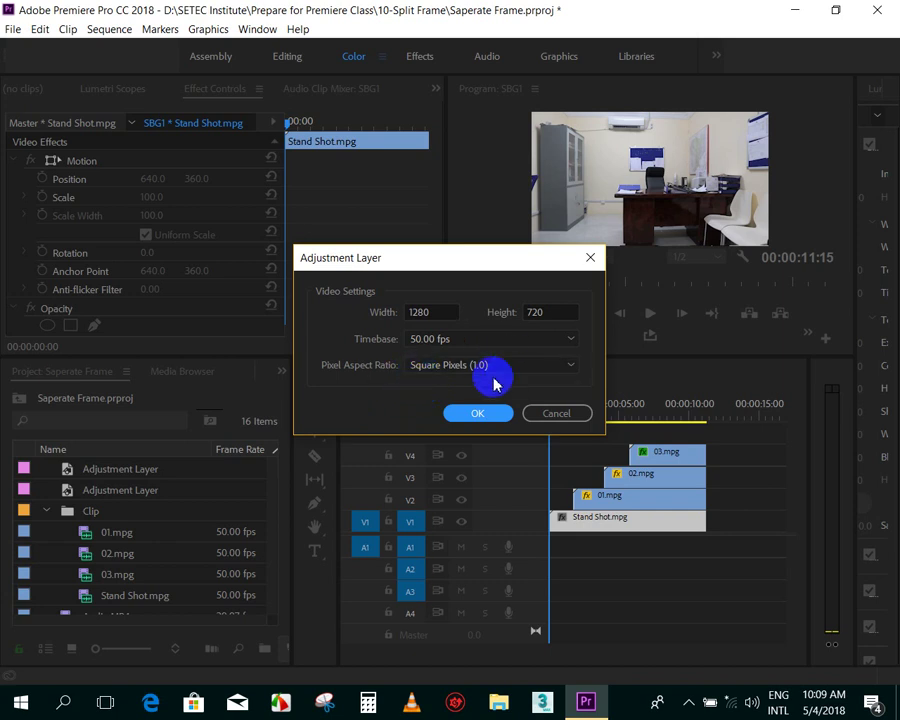
click(479, 416)
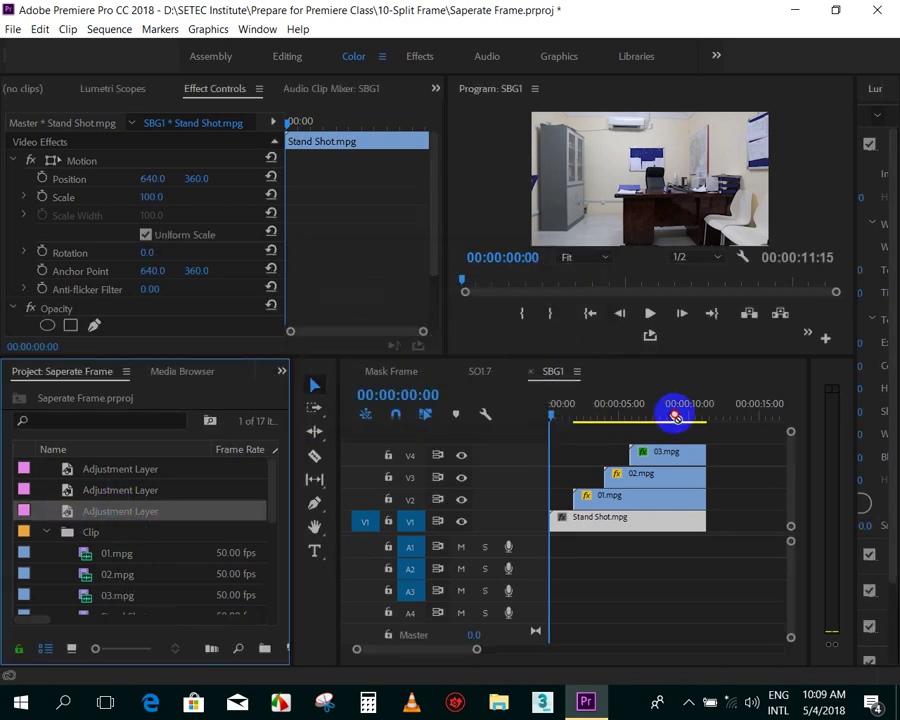
drag(68, 518, 552, 432)
drag(610, 432, 705, 432)
- Stretch the adjustment layer to the sequence end, select it and show the Effects panel
drag(562, 406, 622, 435)
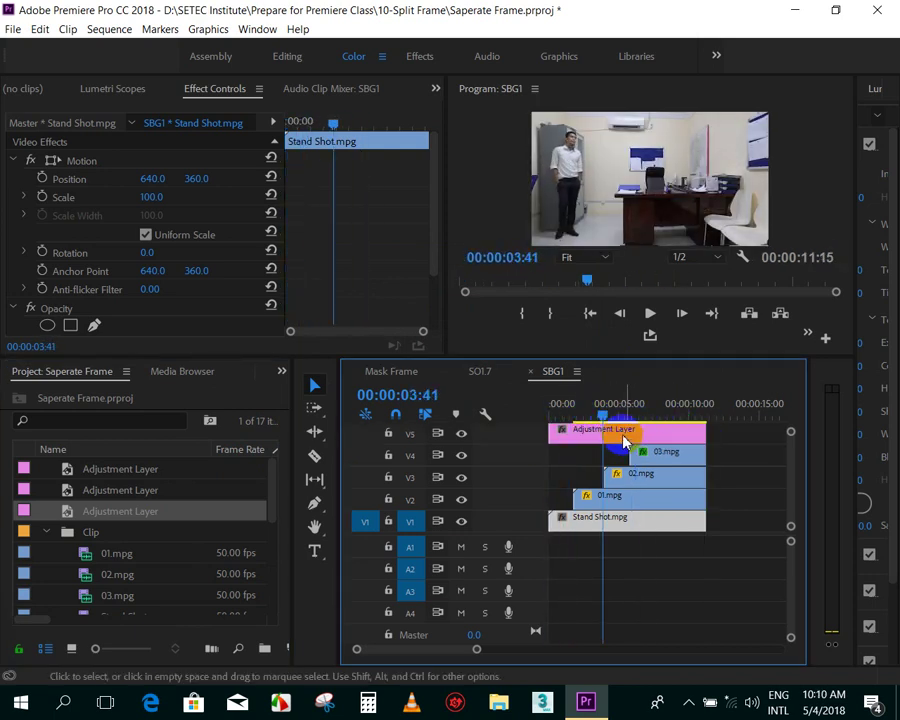
click(621, 438)
click(302, 385)
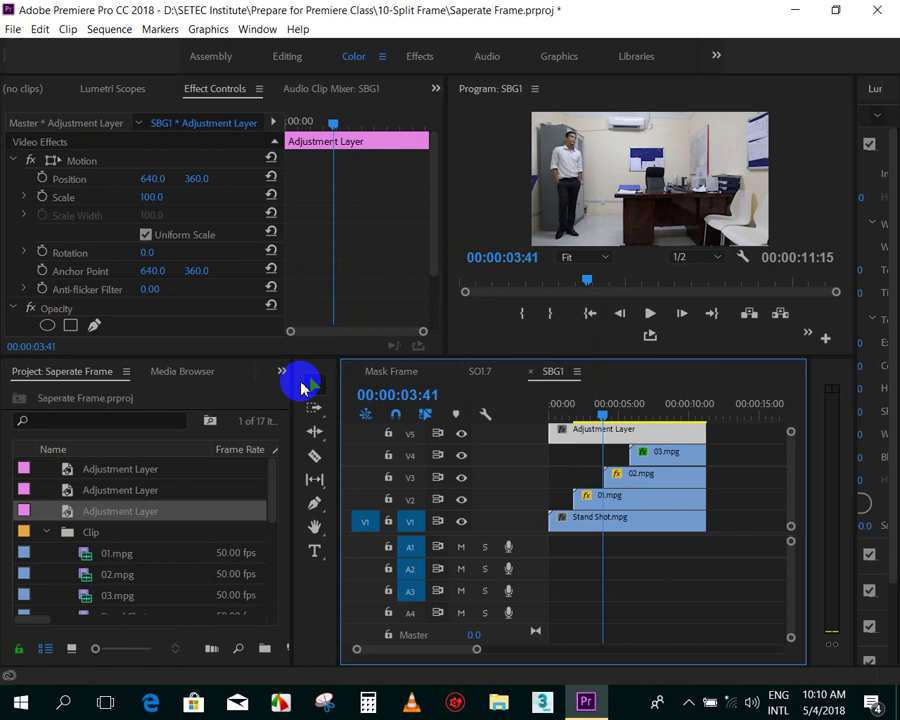
click(283, 372)
click(320, 476)
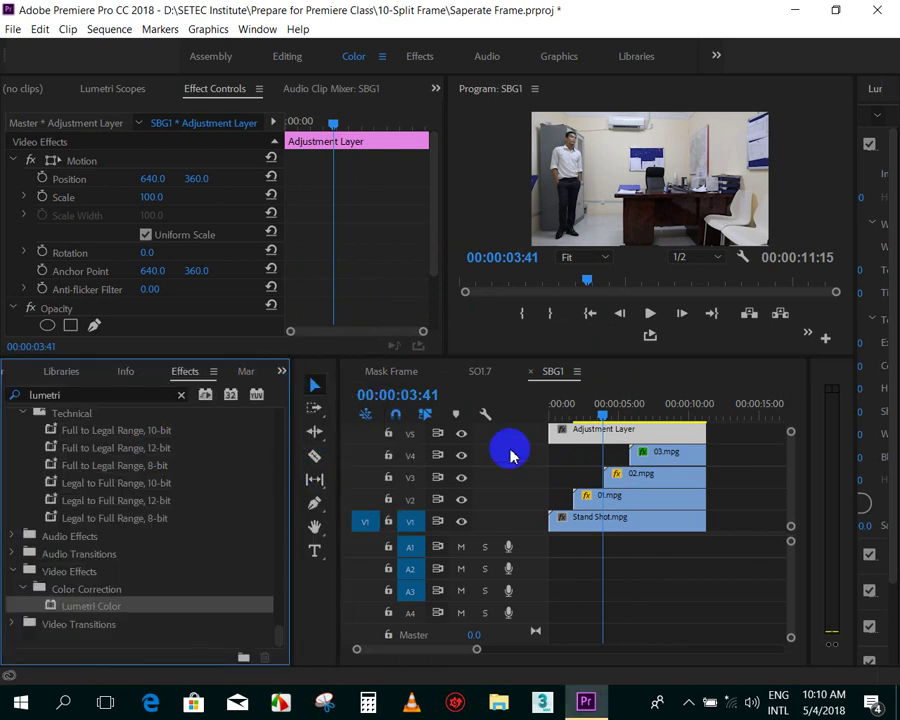
click(188, 403)
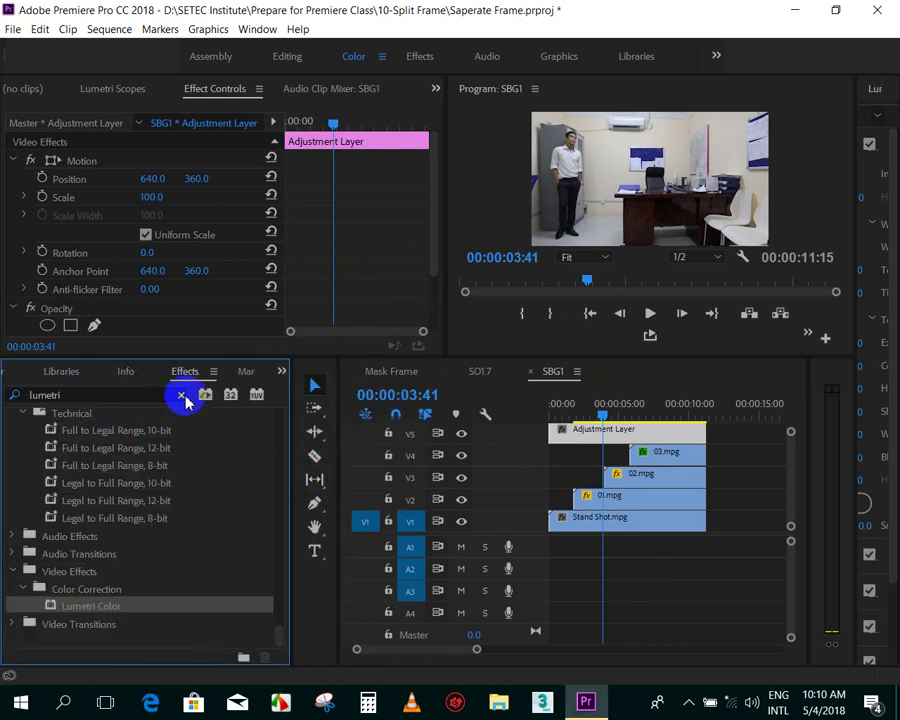
click(607, 437)
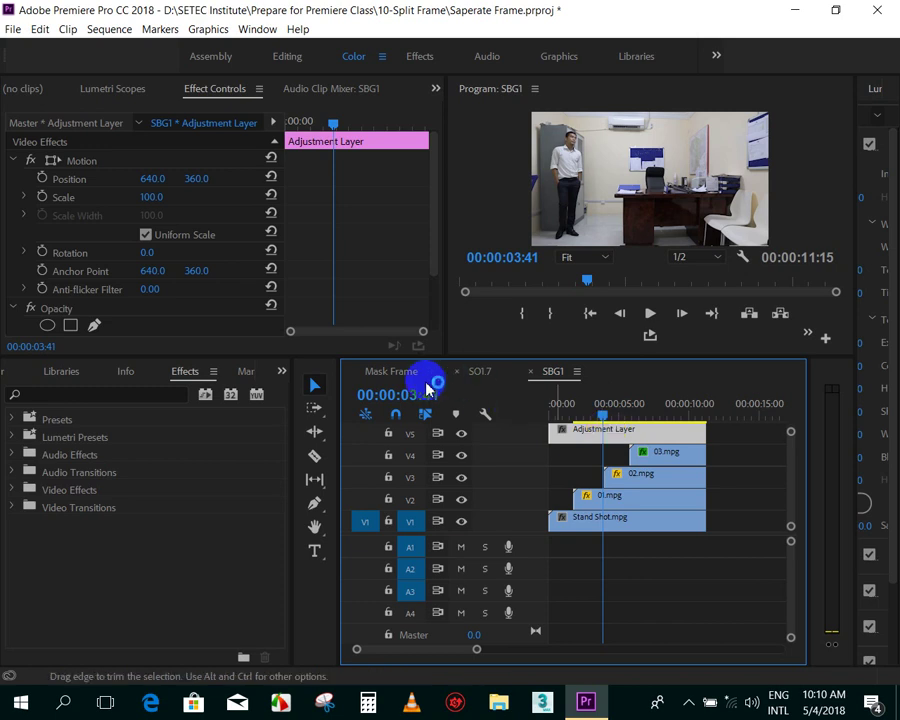
- Widen the timeline, program monitor and Lumetri Color panel, then open the Input LUT choices
drag(339, 380, 291, 380)
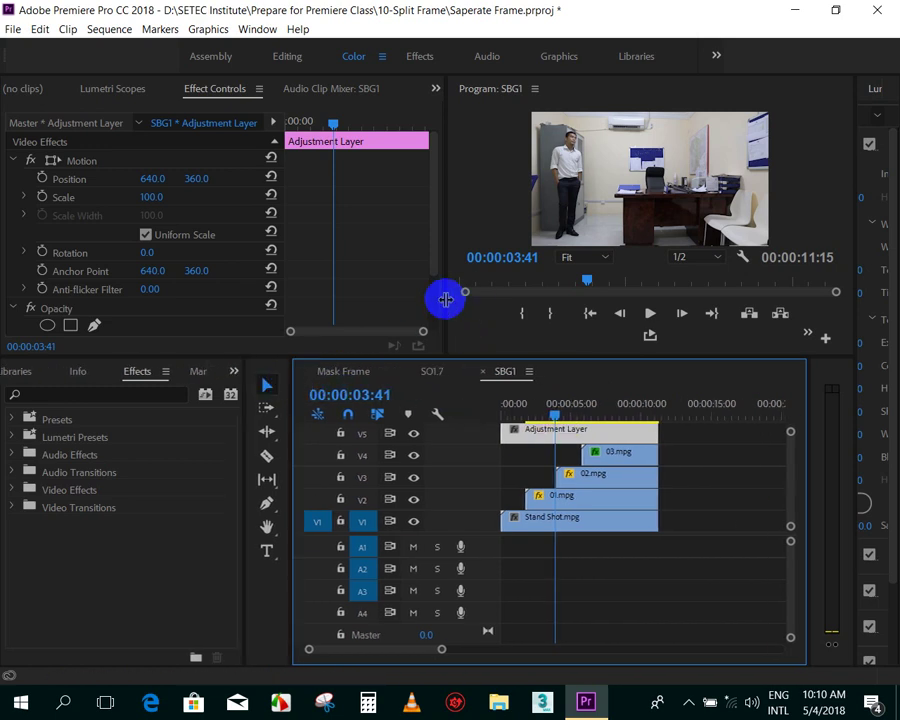
drag(446, 299, 310, 299)
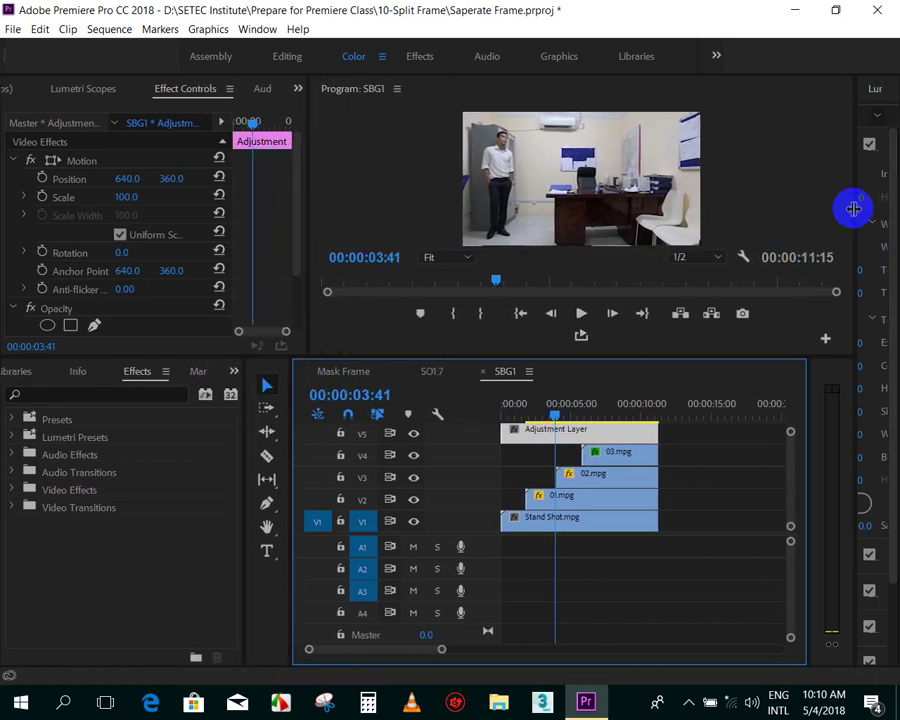
drag(853, 208, 688, 210)
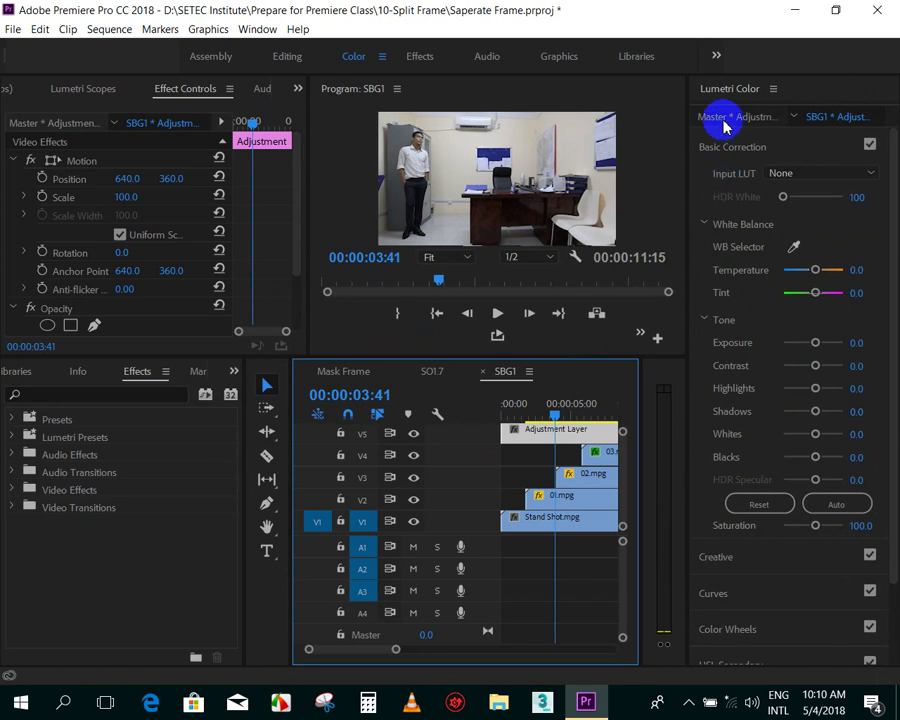
click(838, 173)
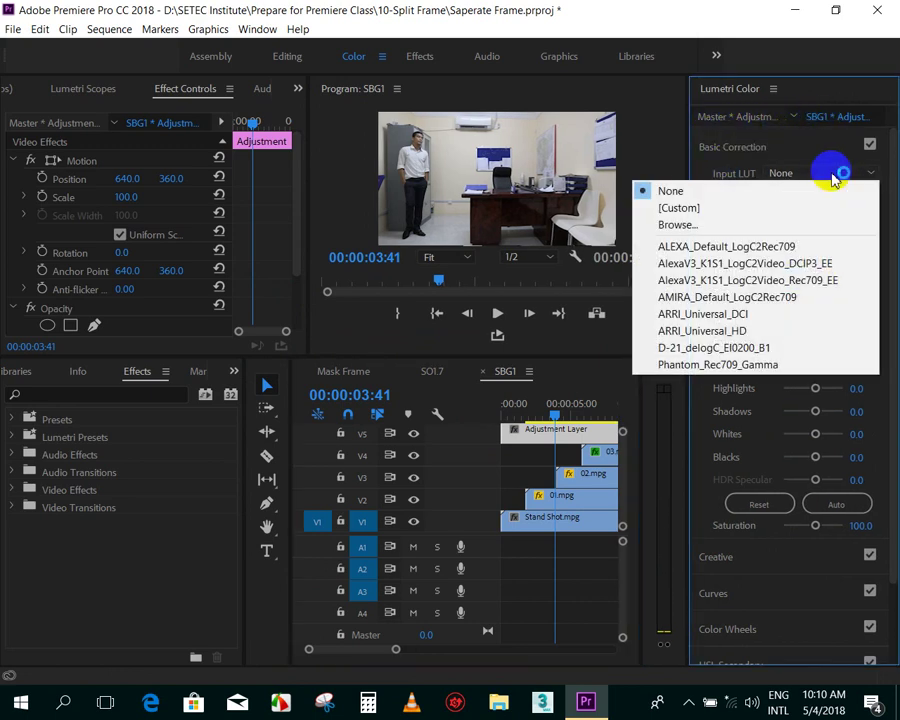
- Browse to D: > SETEC Institute > Prepare for Premiere Class > 18-Advanced Transitions > Lumetri Color and load Analog Classic Color.cube
click(718, 227)
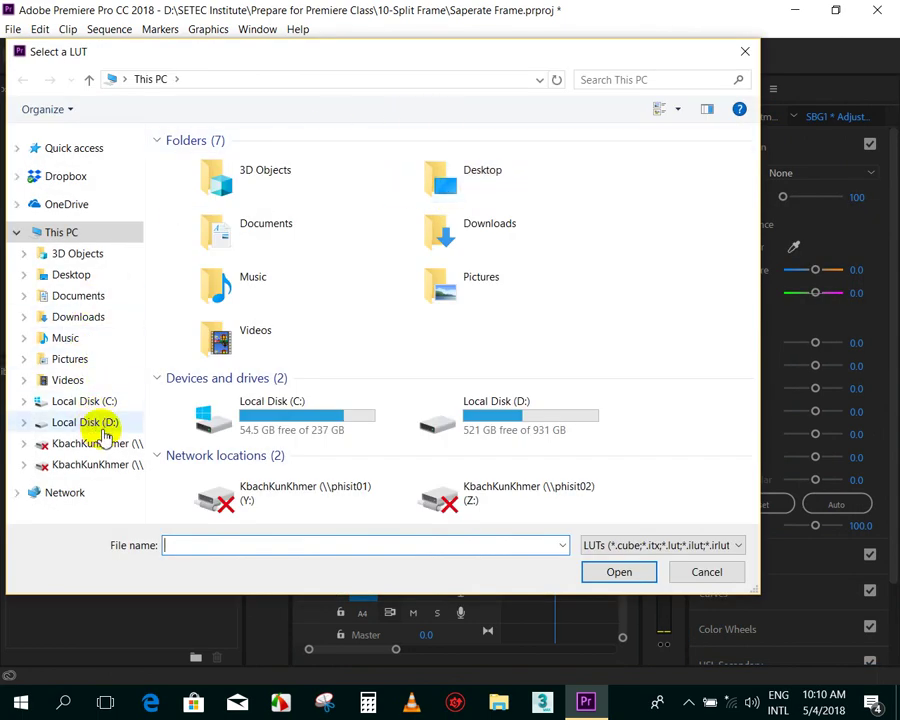
click(105, 436)
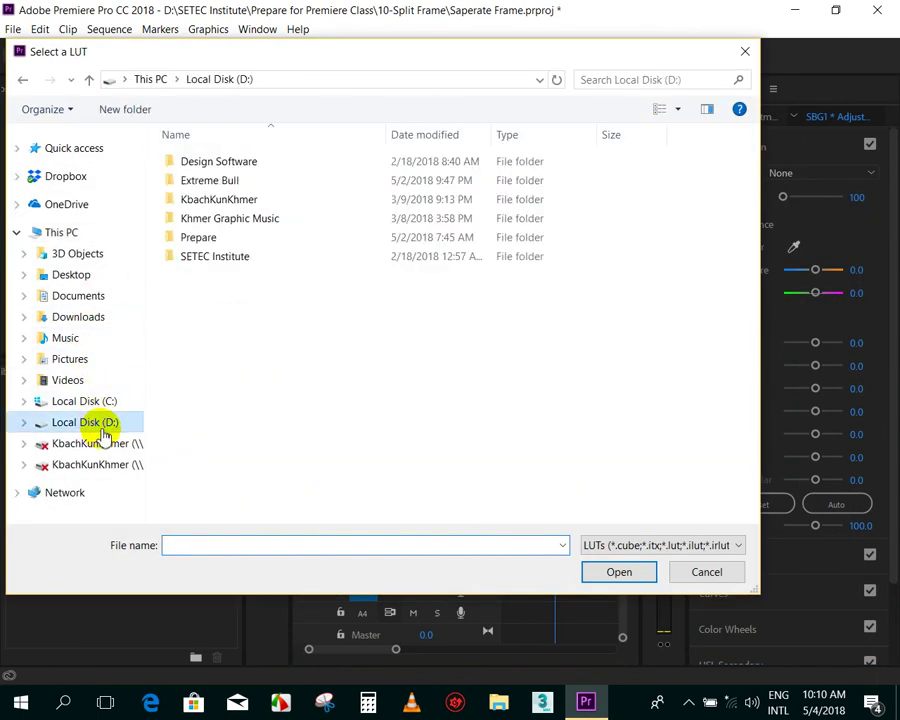
double_click(247, 258)
double_click(265, 238)
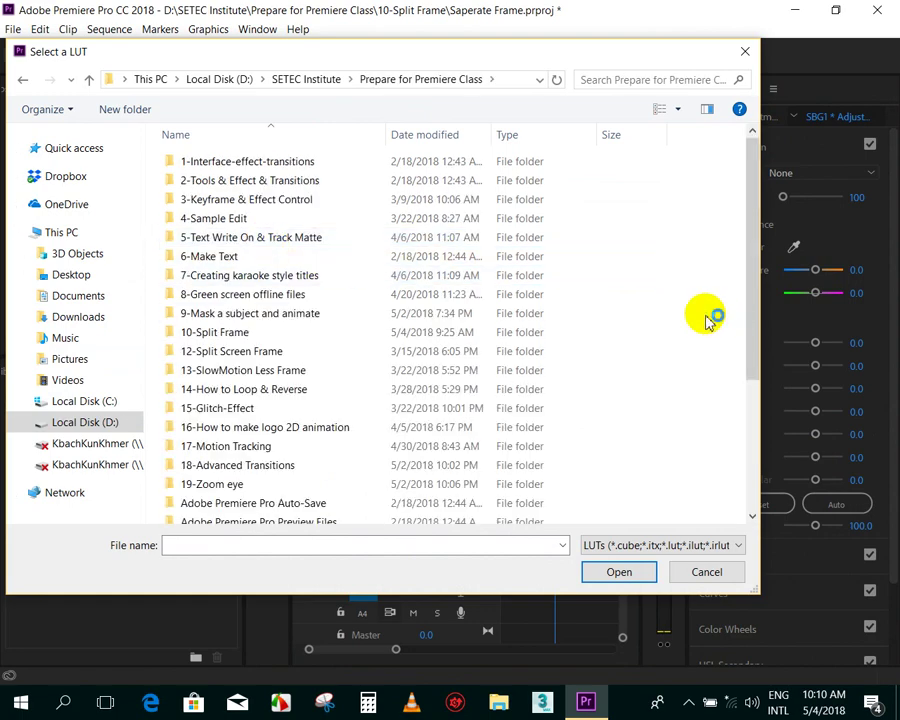
scroll(705, 318, down, 4)
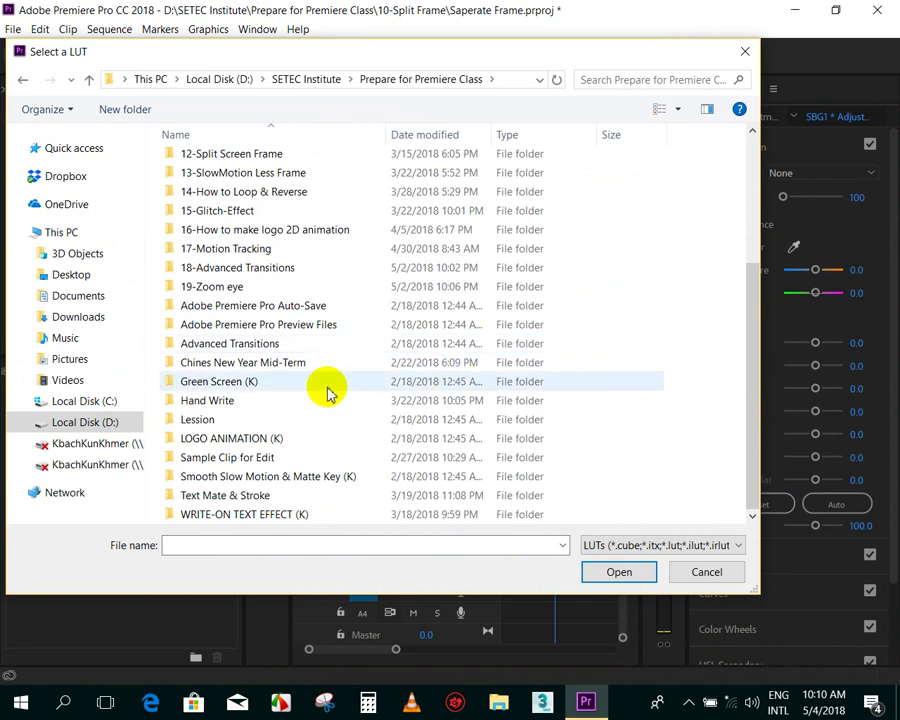
scroll(290, 318, up, 1)
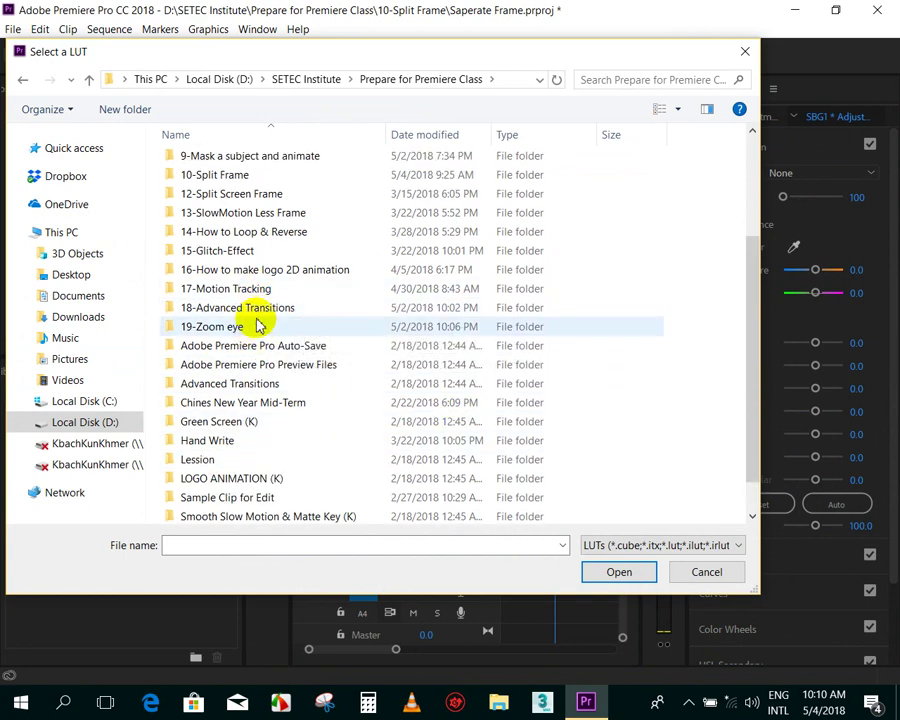
double_click(260, 304)
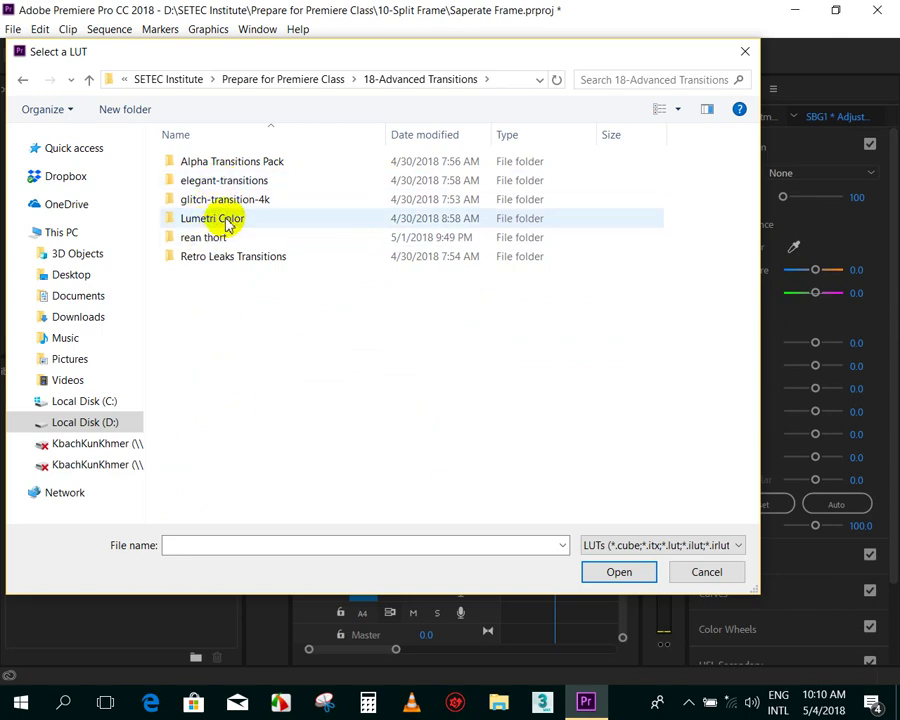
double_click(228, 222)
click(213, 166)
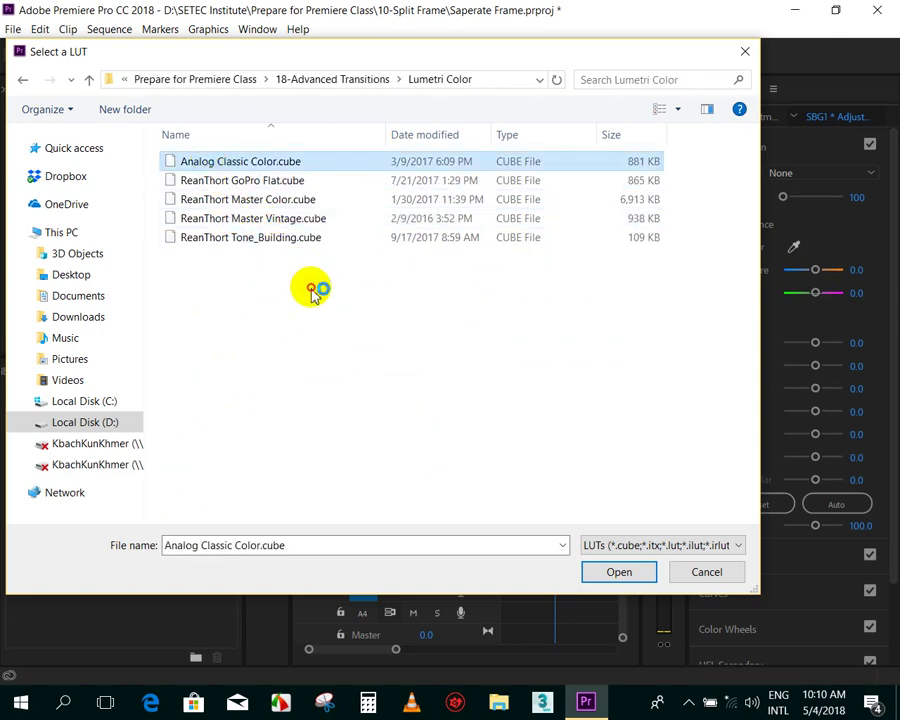
double_click(236, 160)
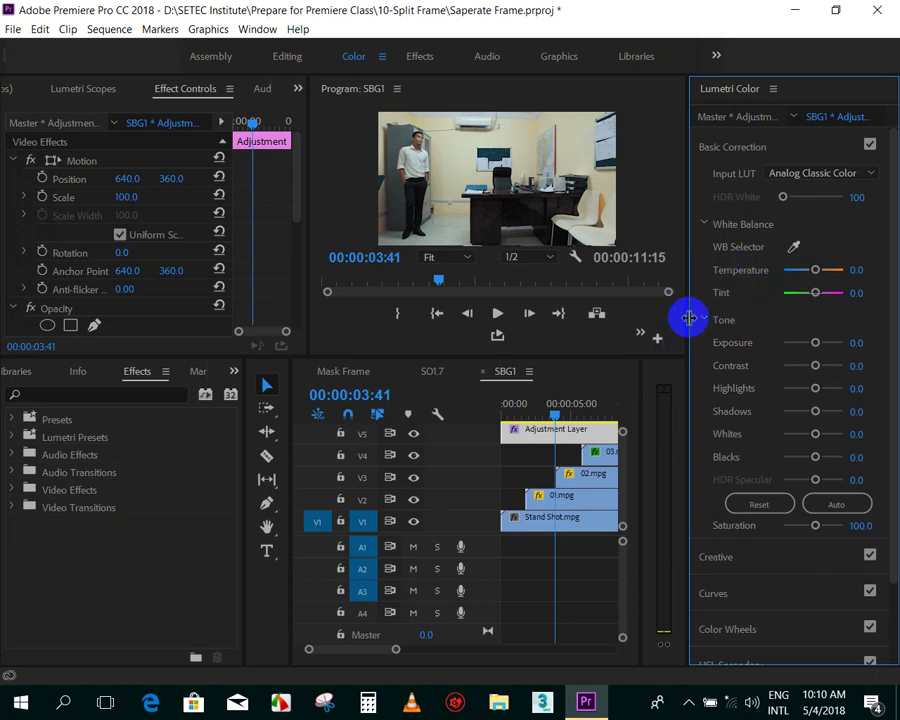
- Shrink the grading panel, enlarge the program monitor and toggle V5's output to compare the grade
drag(689, 326, 853, 318)
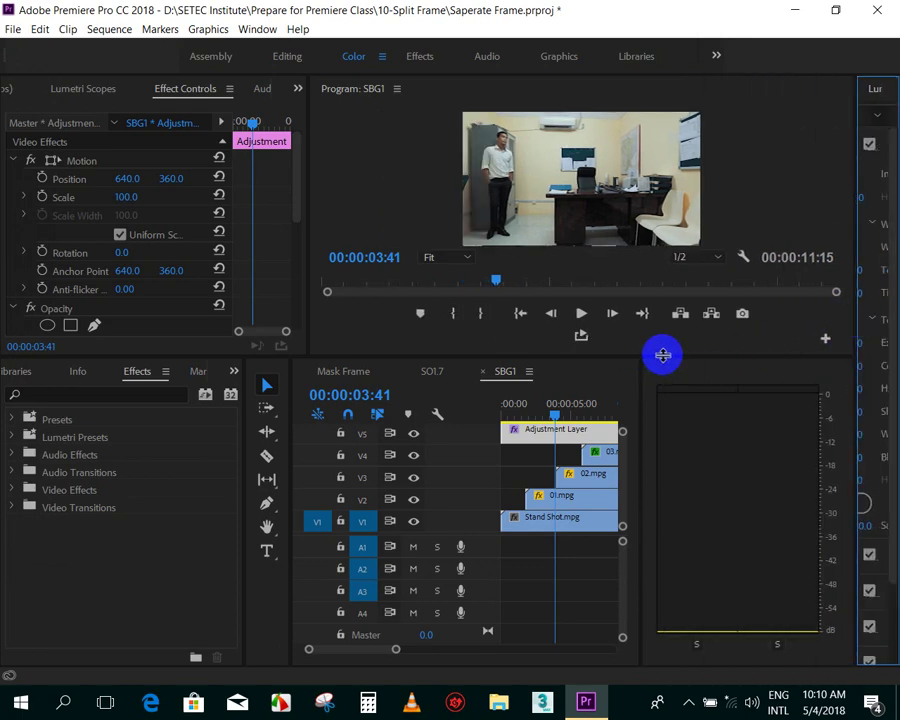
drag(663, 355, 670, 526)
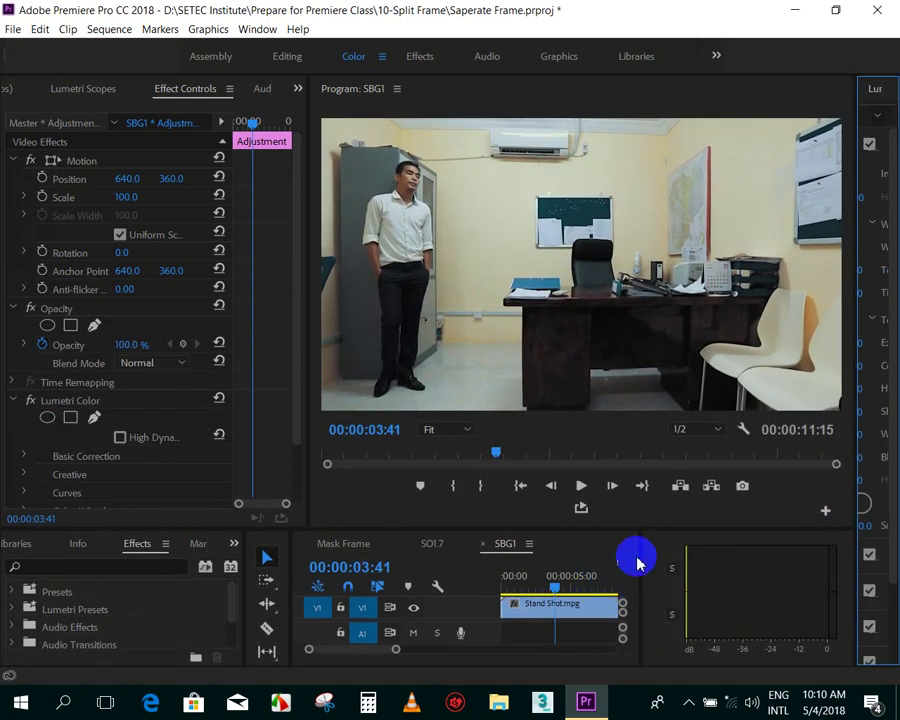
drag(623, 531, 615, 452)
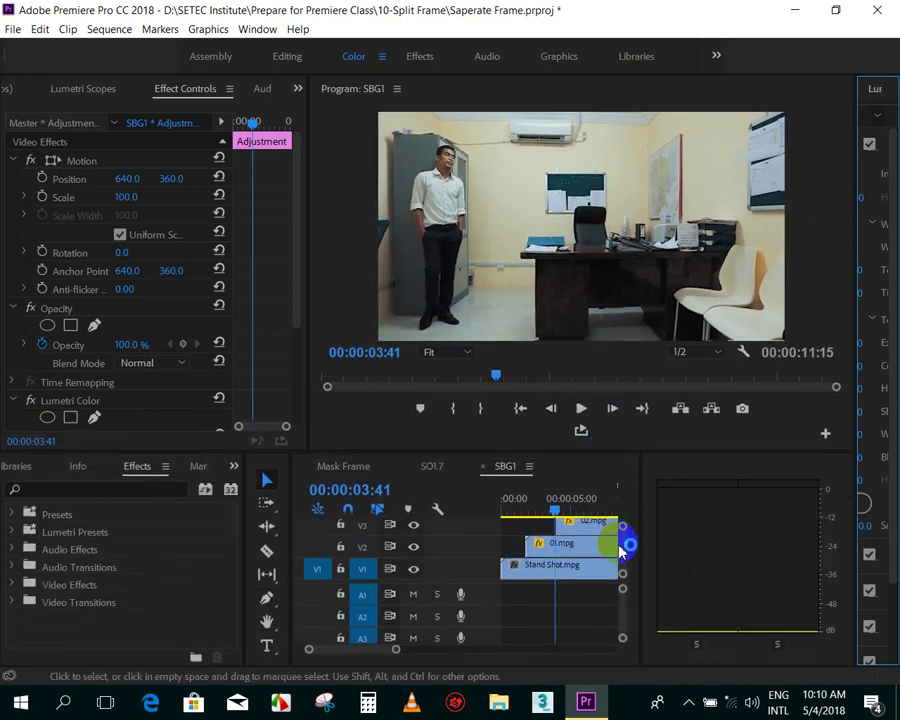
drag(619, 549, 621, 538)
click(413, 542)
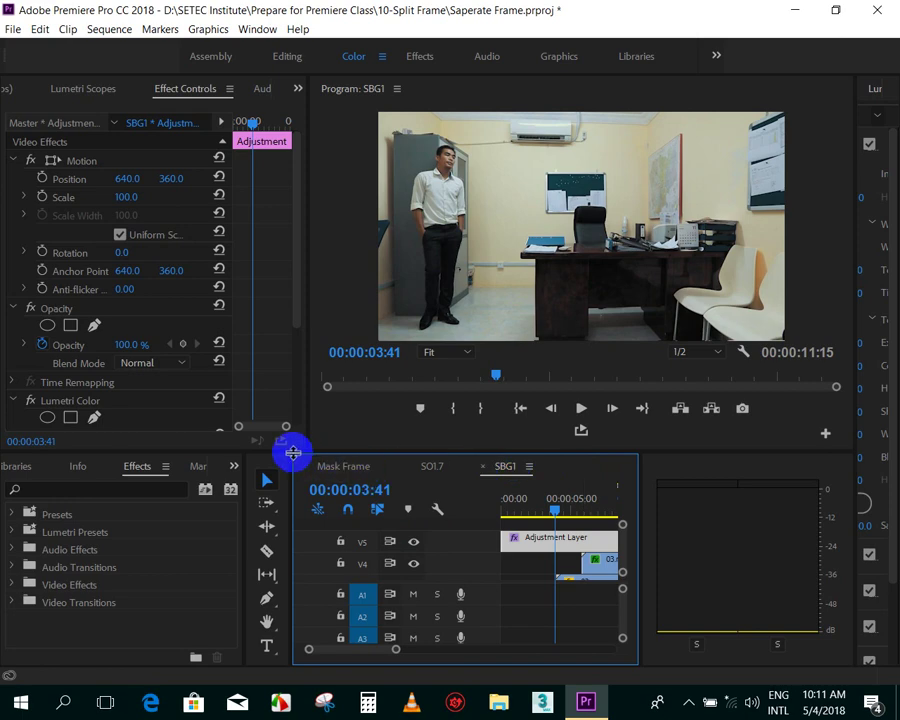
- Enlarge the timeline, select 01.mpg and Stand Shot.mpg, scrub the sequence start and enlarge the monitor
mouse_move(294, 454)
mouse_down()
mouse_move(302, 366)
mouse_move(203, 353)
mouse_up()
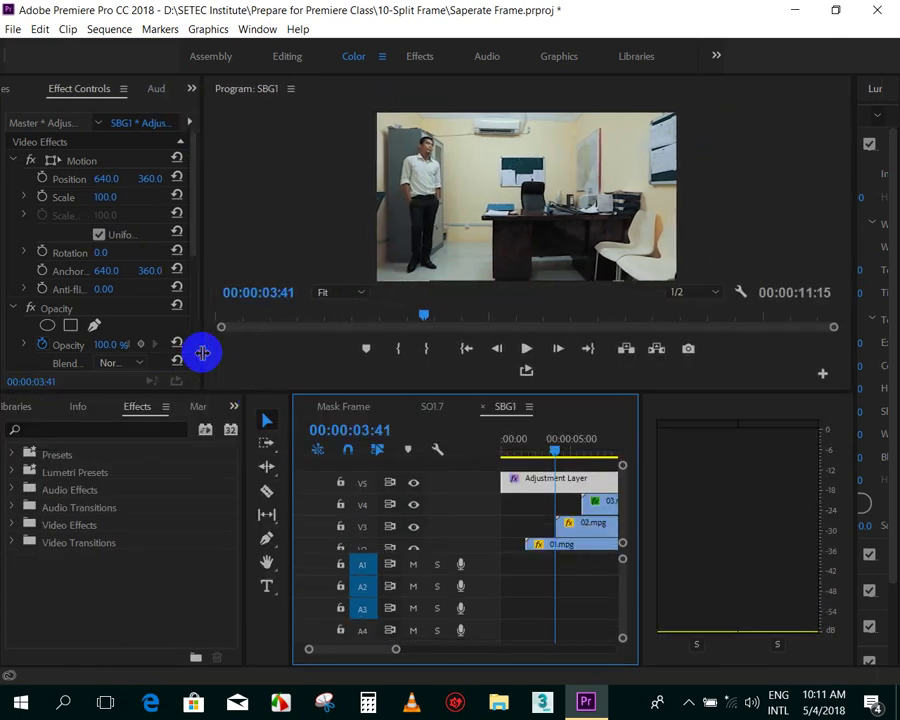
drag(290, 406, 201, 406)
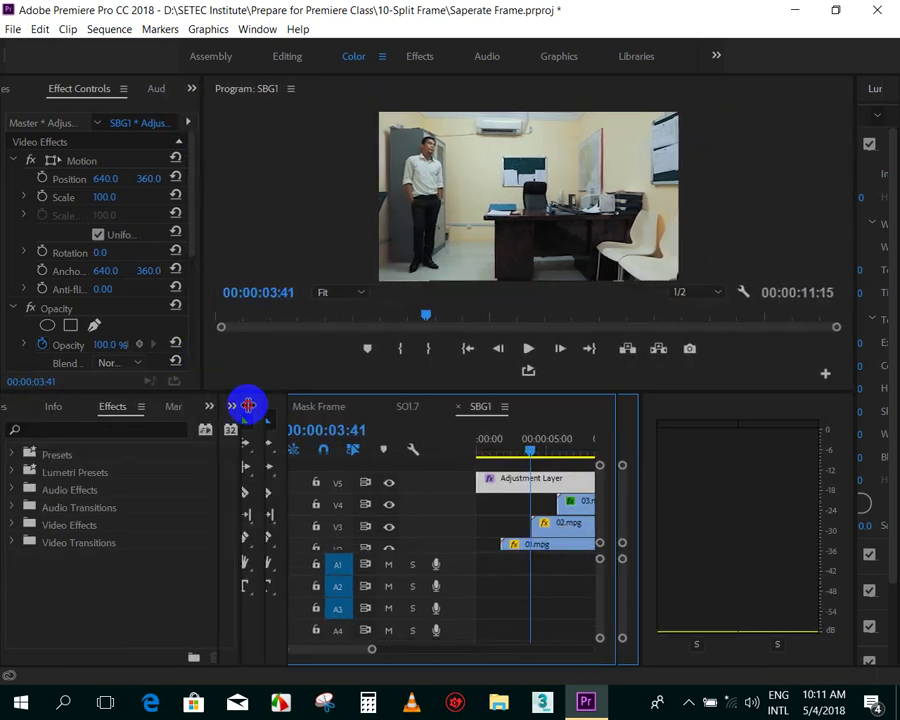
click(410, 450)
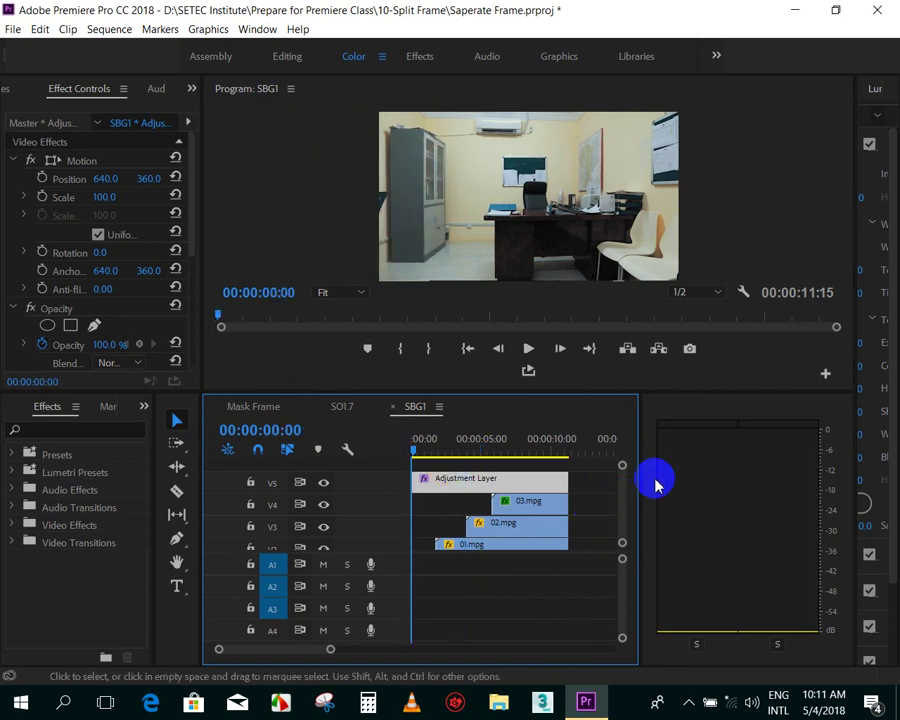
drag(604, 392, 594, 348)
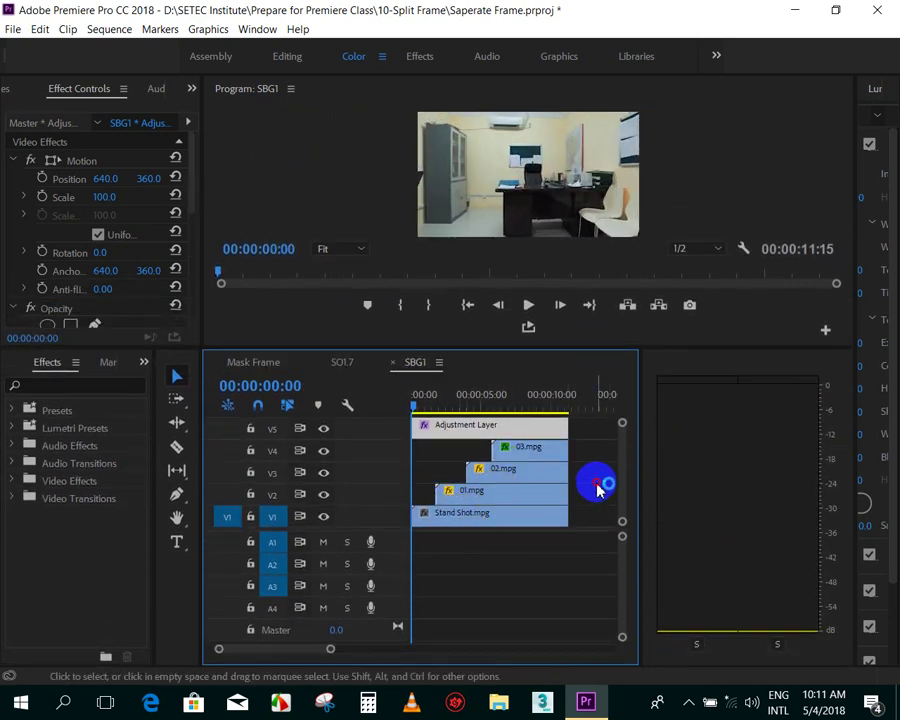
click(520, 500)
click(455, 512)
click(428, 398)
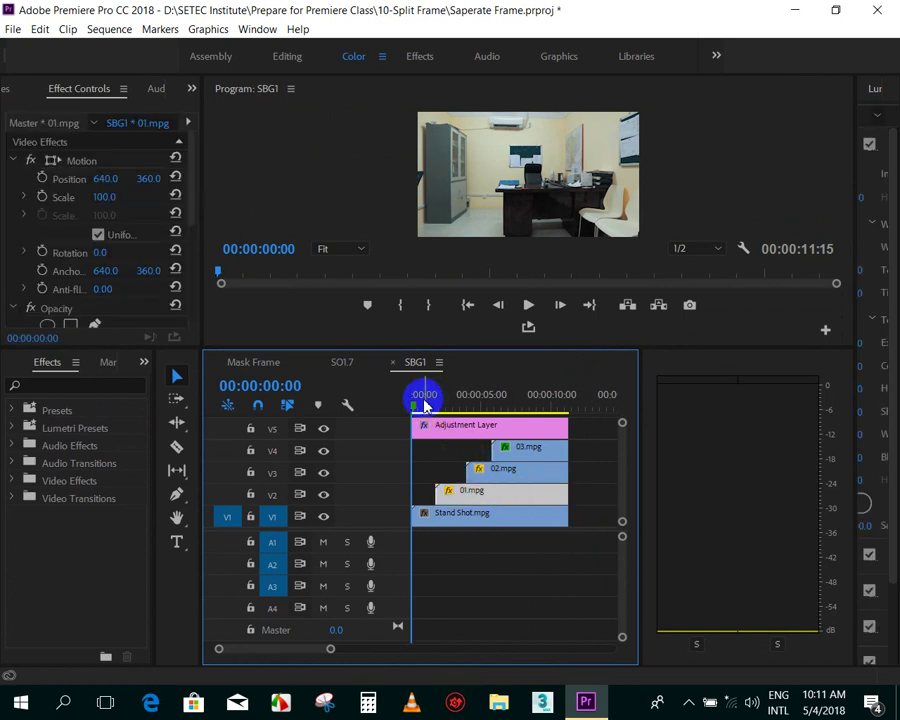
mouse_move(432, 403)
mouse_down()
mouse_move(425, 401)
mouse_move(511, 396)
mouse_up()
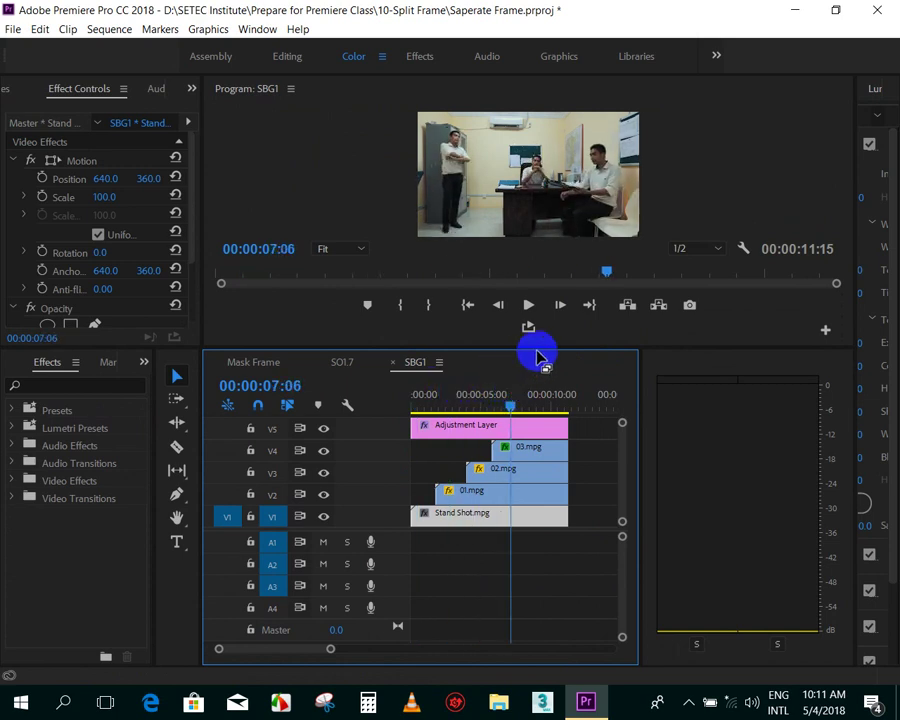
drag(540, 348, 526, 470)
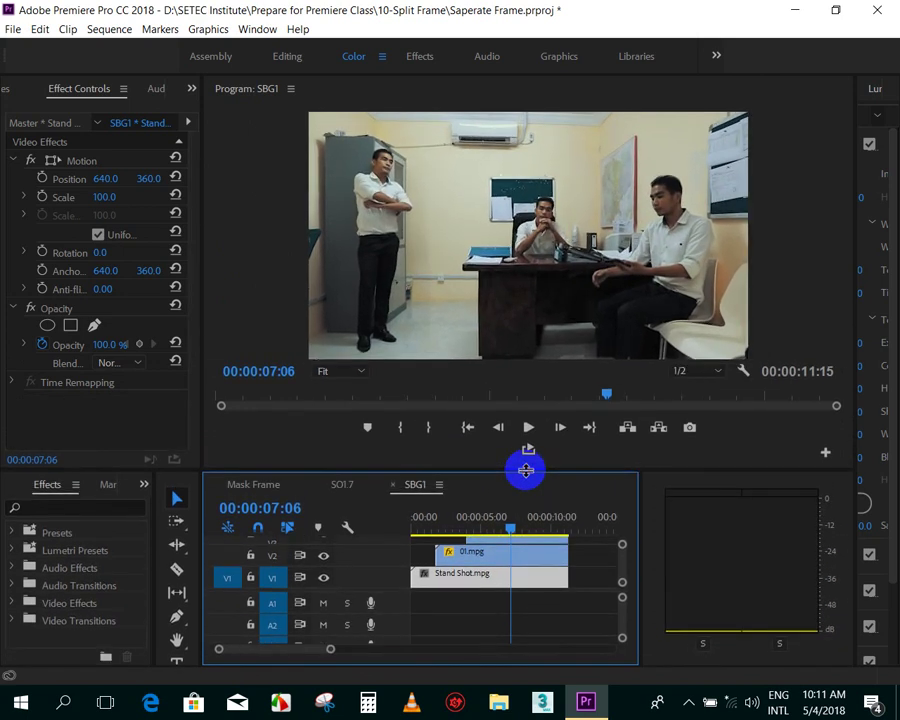